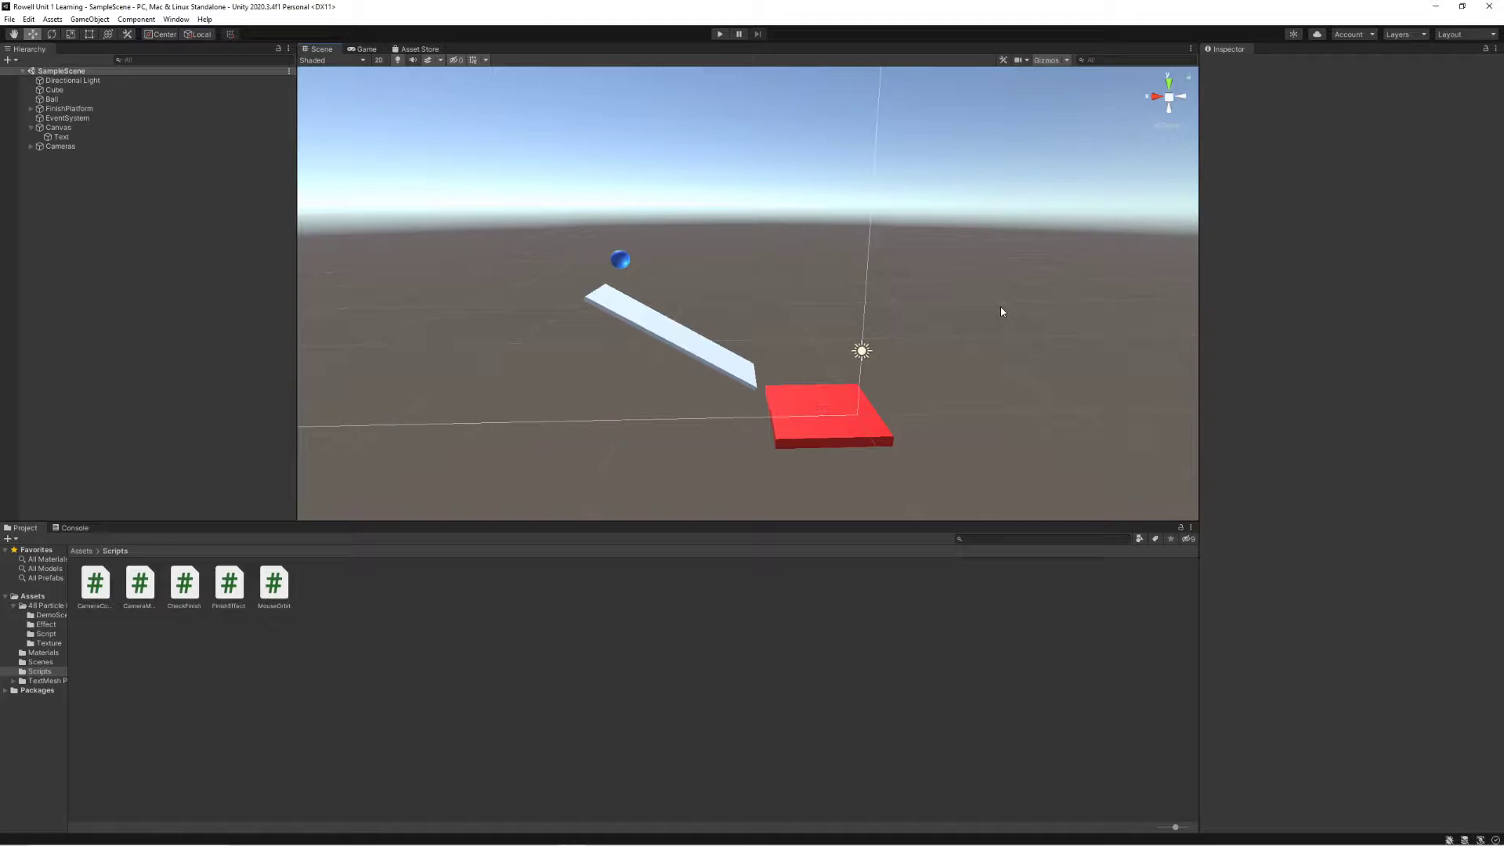
alt+drag(951, 313, 1052, 352)
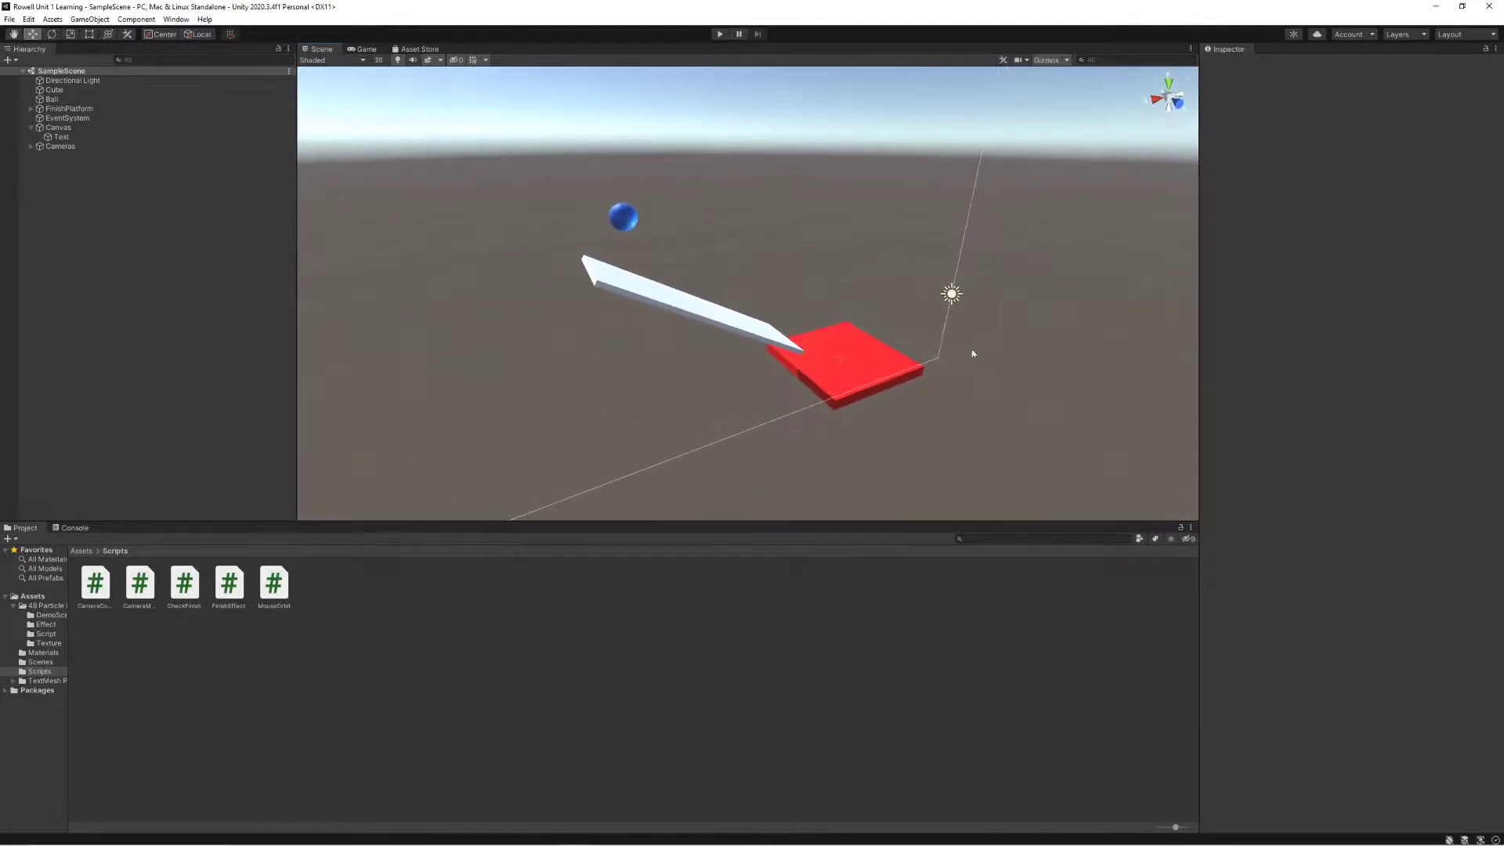
alt+drag(912, 355, 940, 405)
Step: Switch to the Chrome browser, search Google for "rube goldberg" and open the Wikipedia article on Rube Goldberg machines
click(371, 835)
click(450, 793)
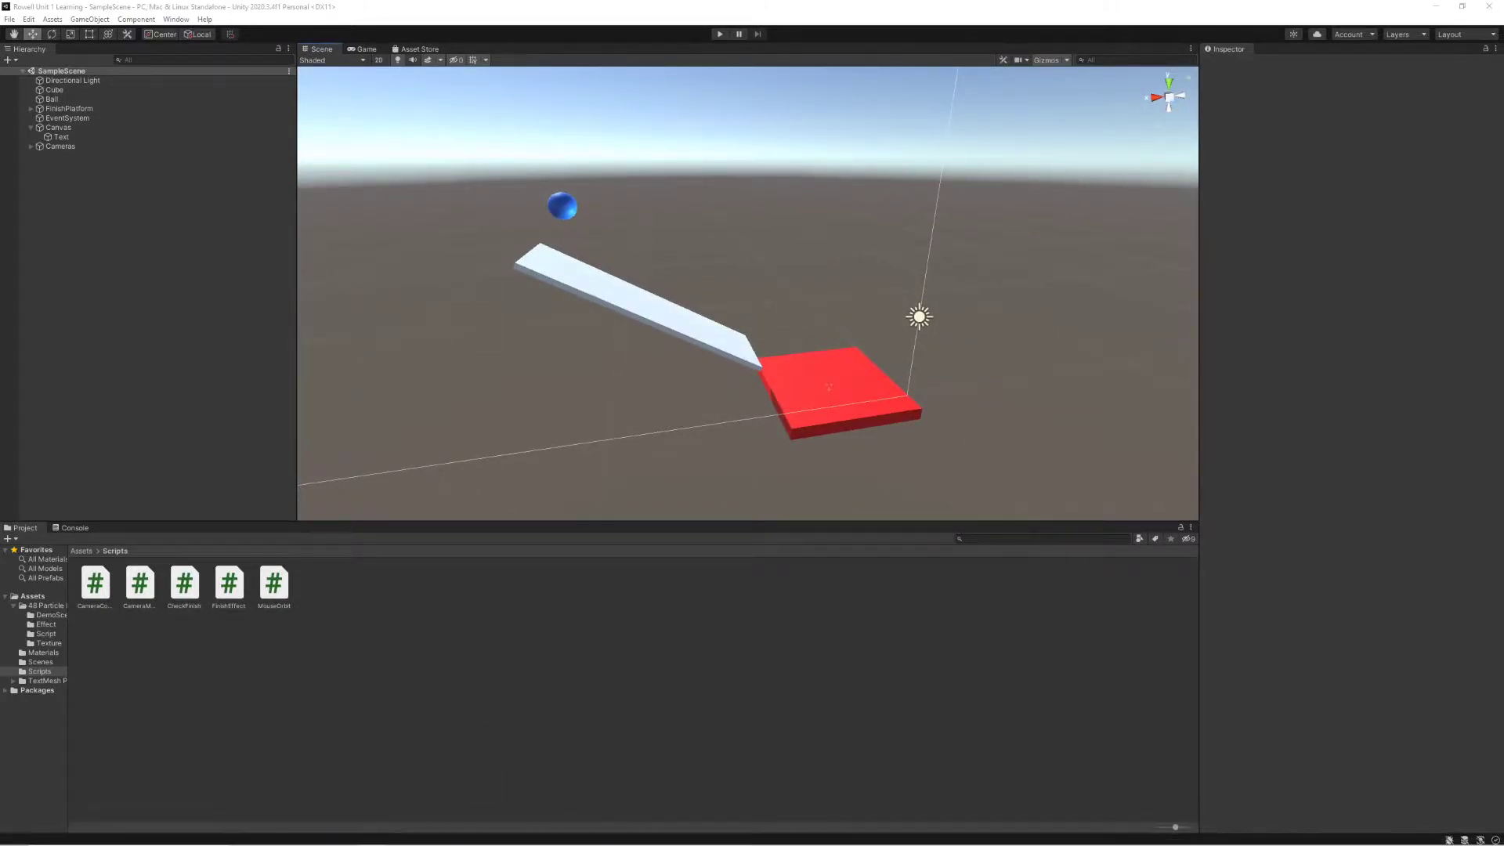
text(rud)
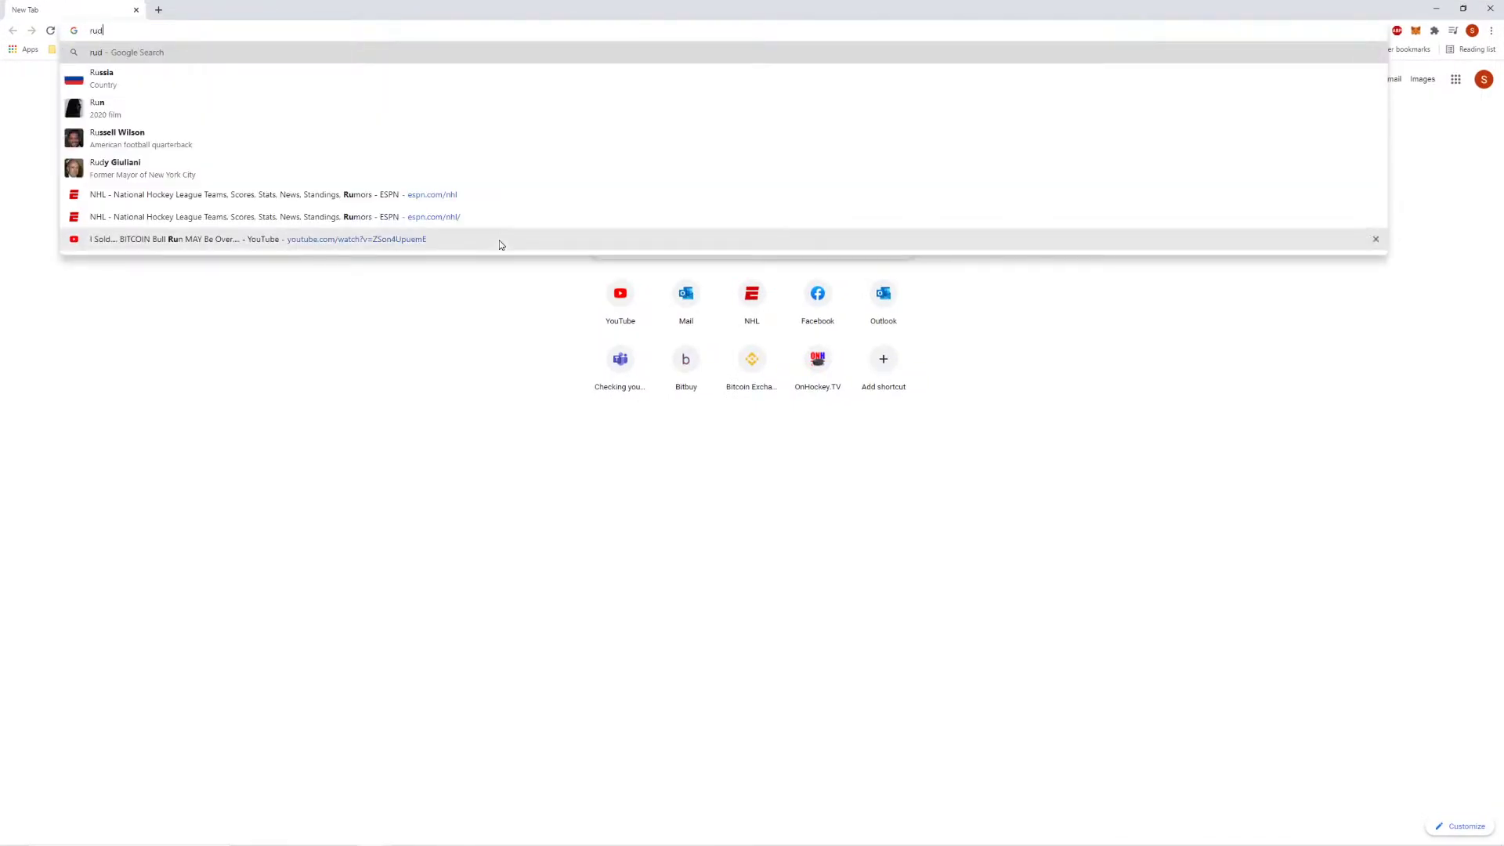
text(e gold)
key(Down)
key(Return)
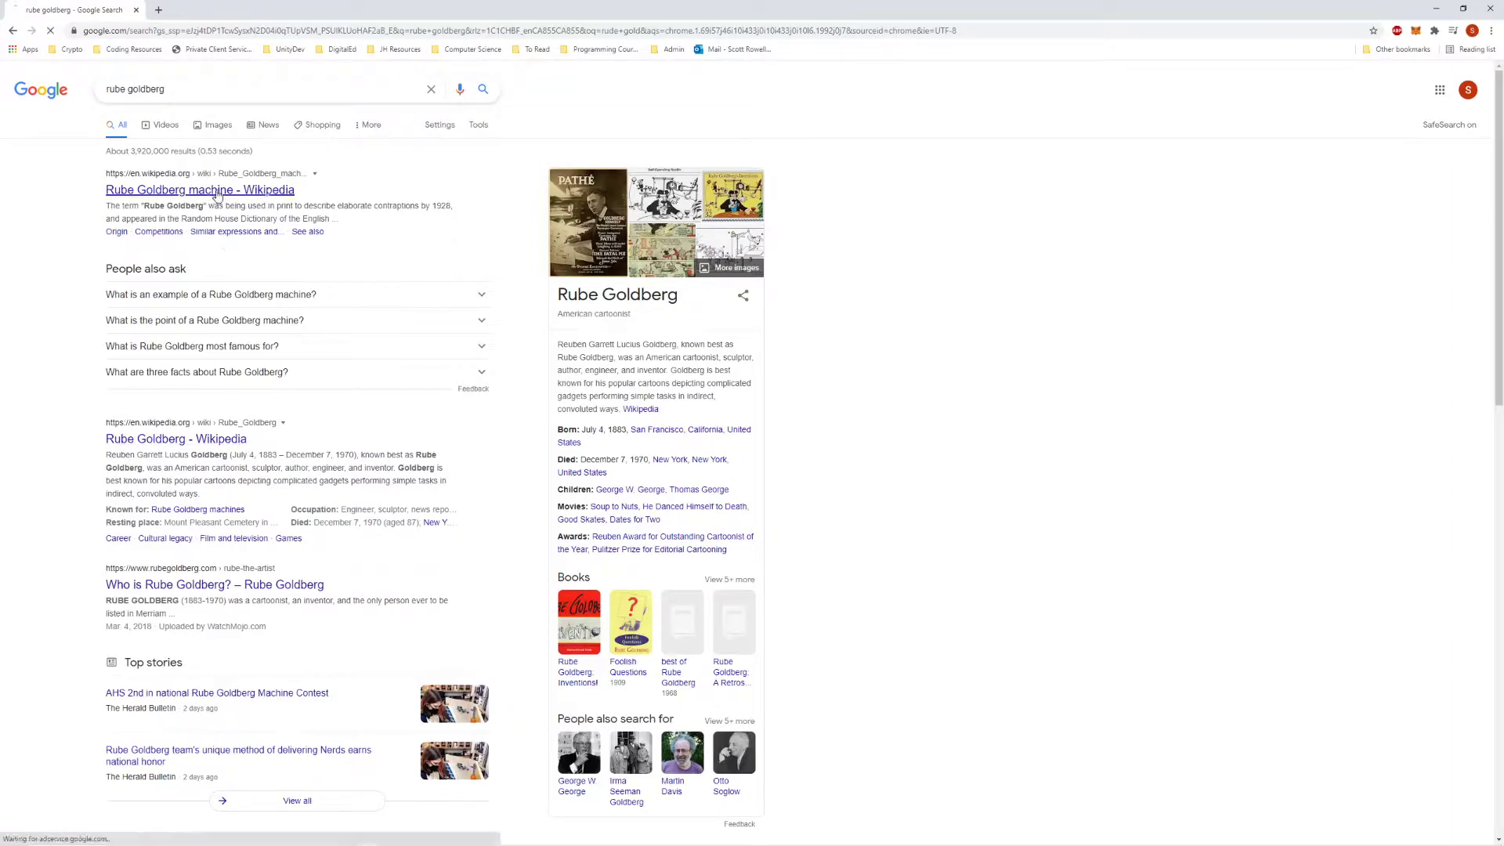
click(220, 190)
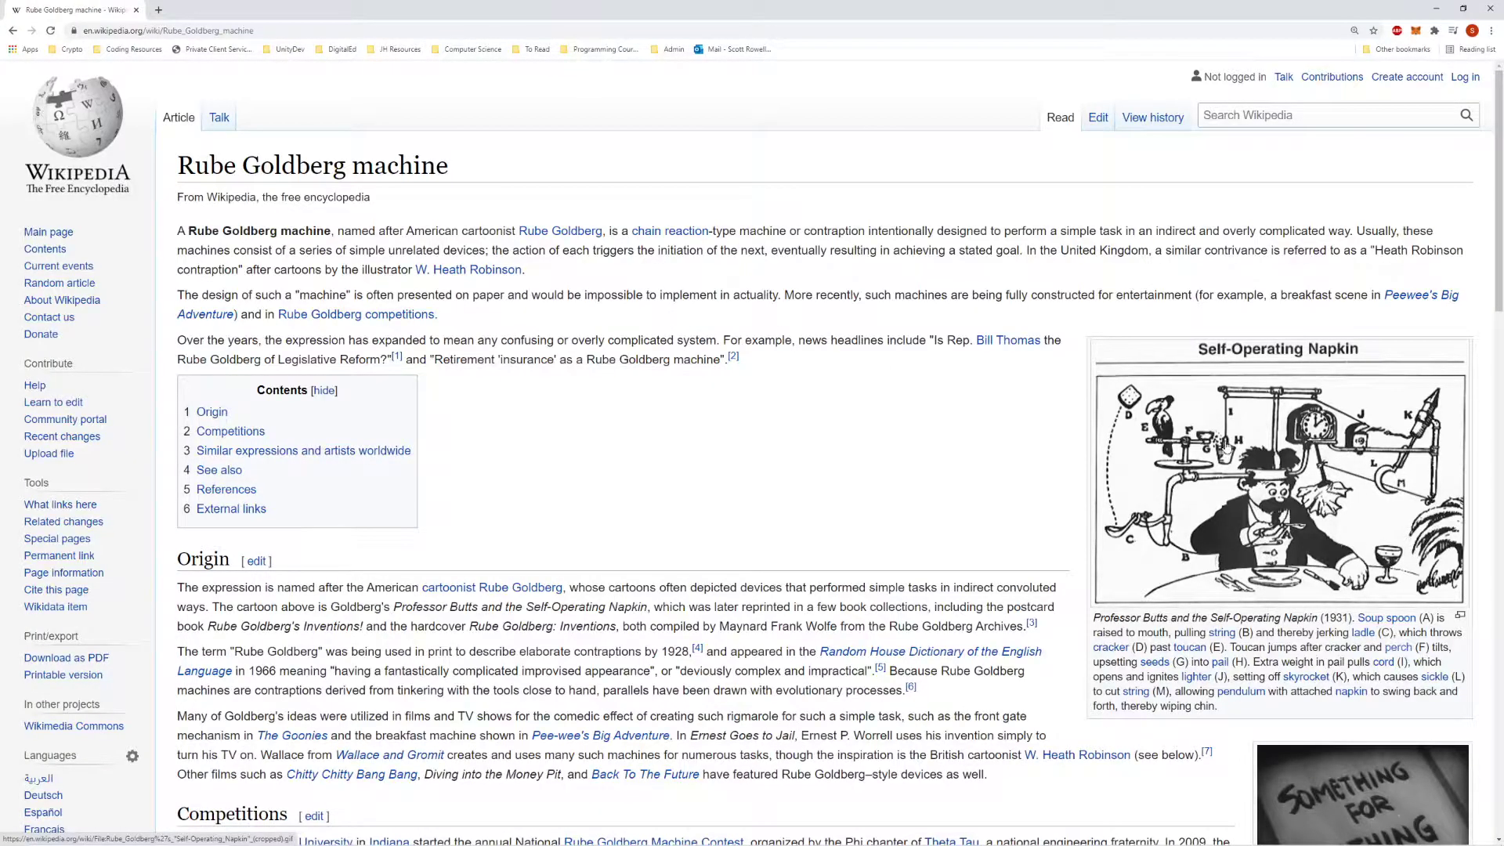
Step: Look through the Rube Goldberg machine article's text and pictures, and close the page to return to Unity
scroll(1316, 479, down, 7)
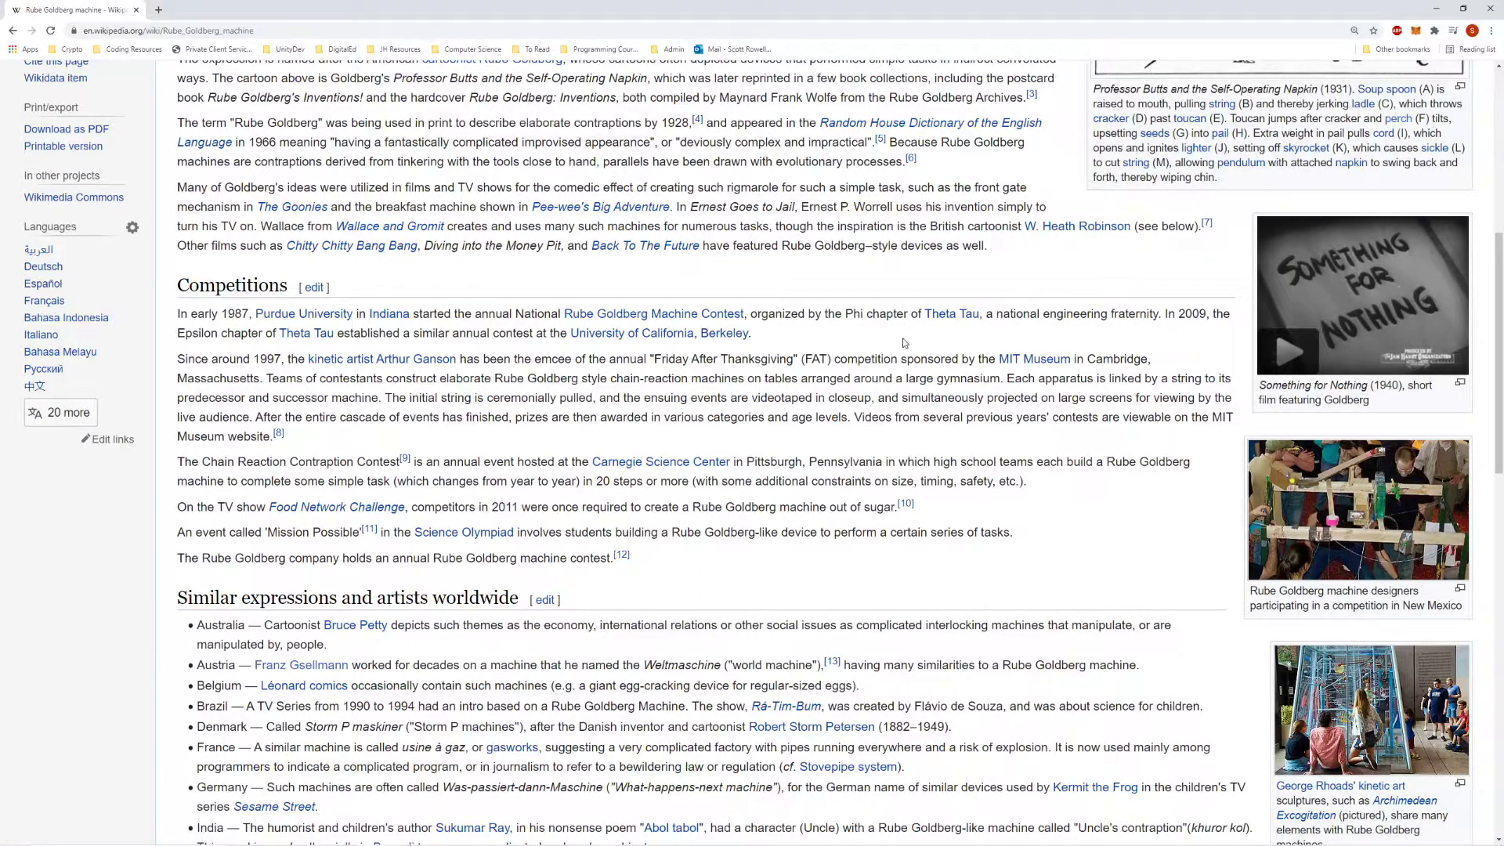
scroll(907, 337, up, 7)
drag(345, 165, 193, 165)
click(506, 182)
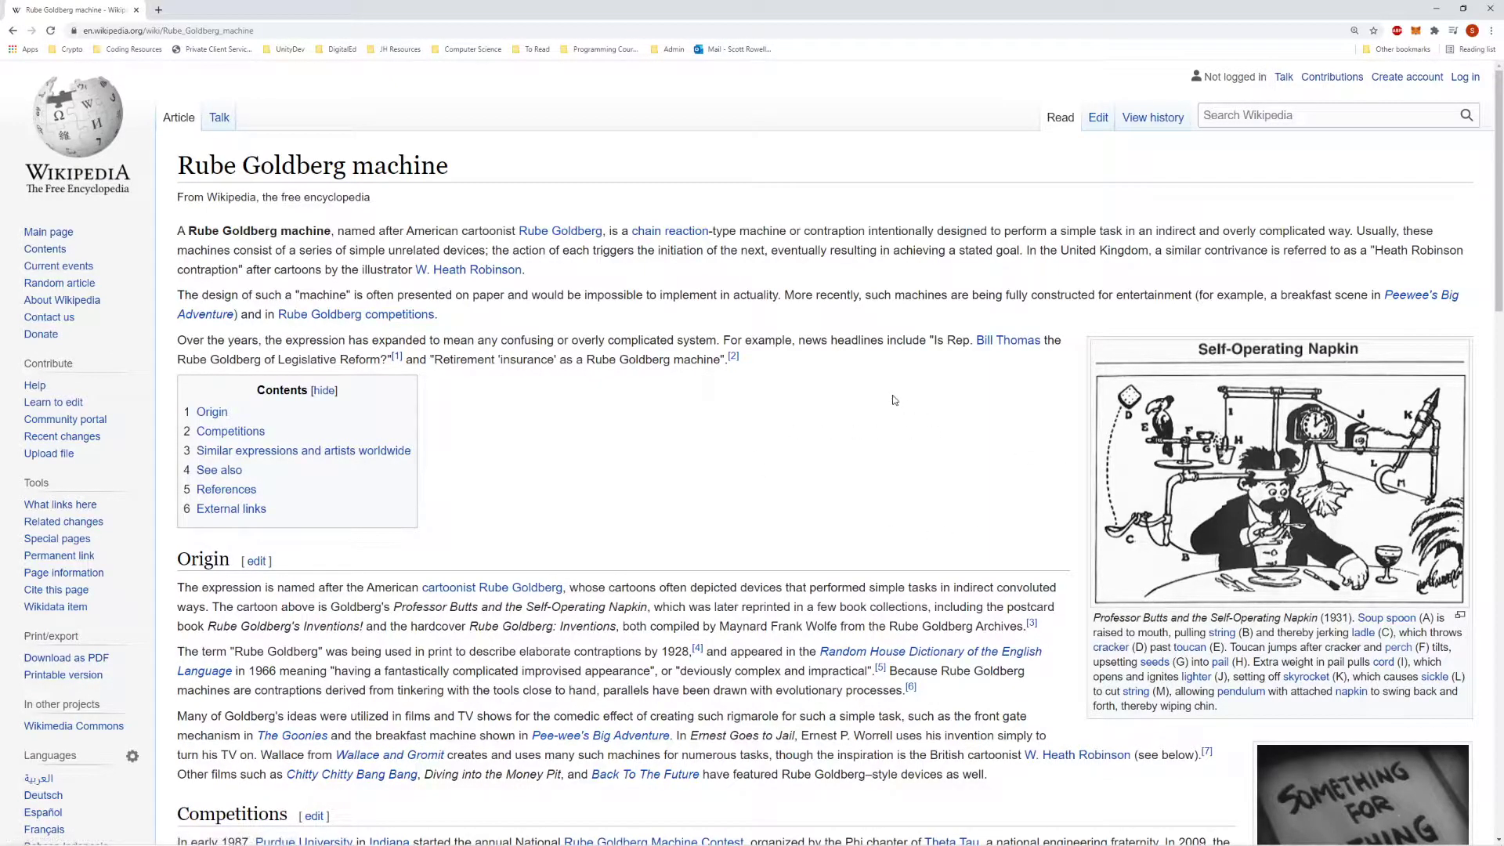
scroll(891, 397, down, 10)
scroll(1189, 486, down, 5)
scroll(1189, 487, up, 15)
click(137, 11)
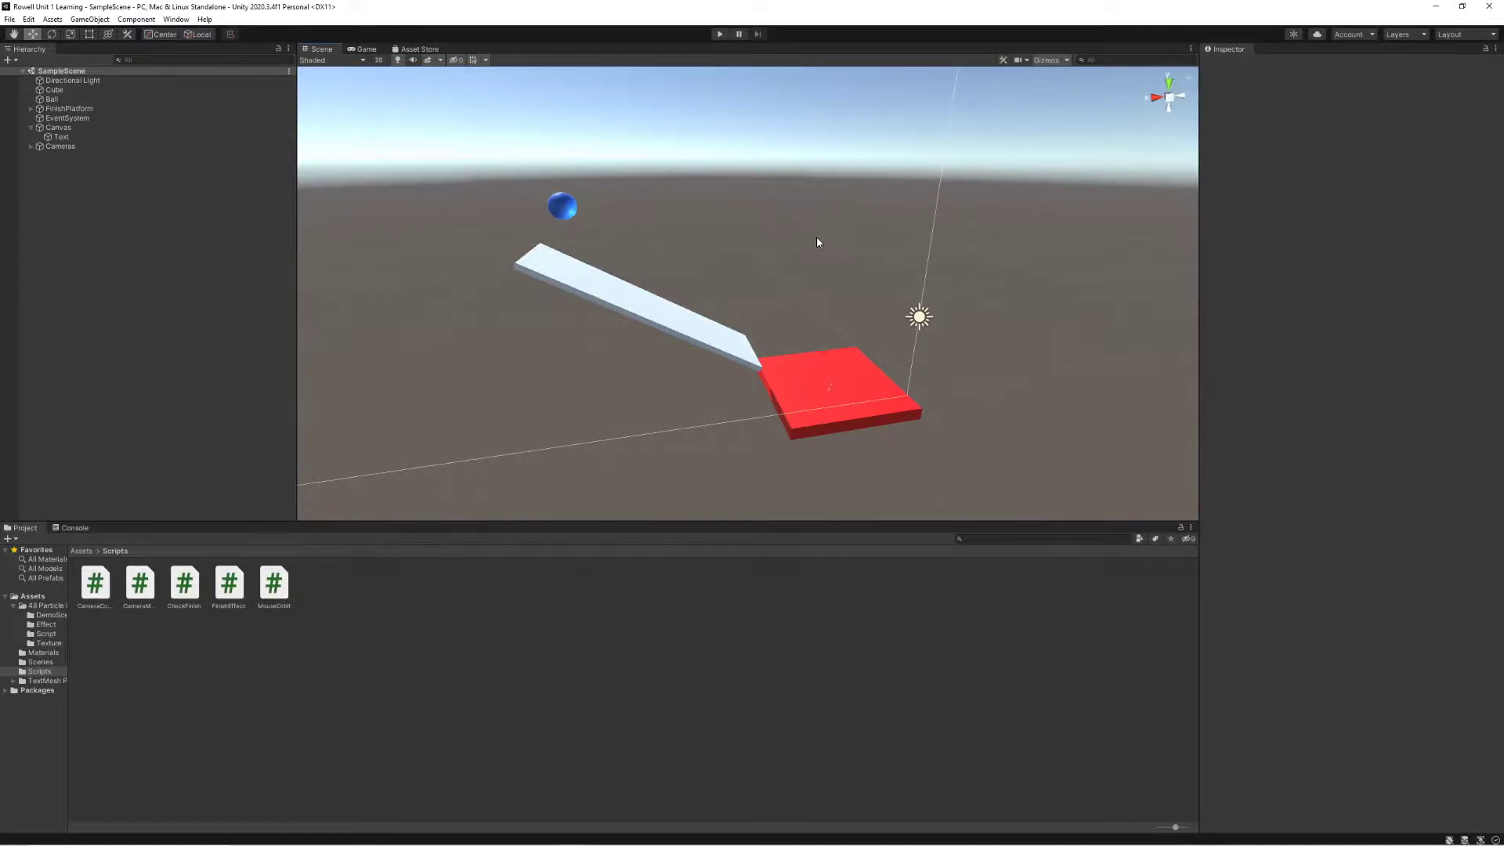
right_drag(817, 242, 792, 237)
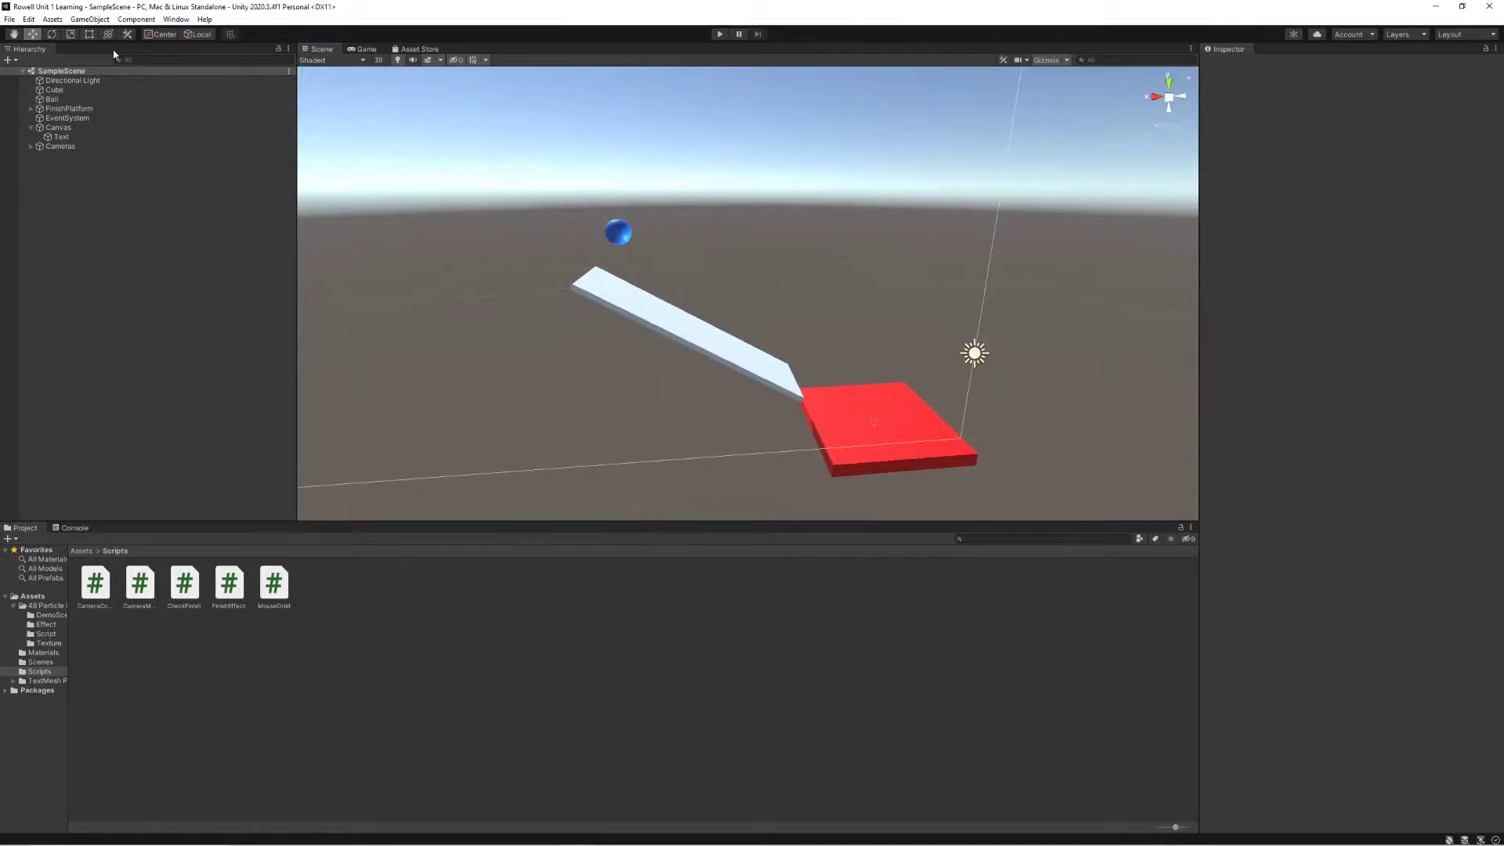
right_drag(809, 272, 757, 297)
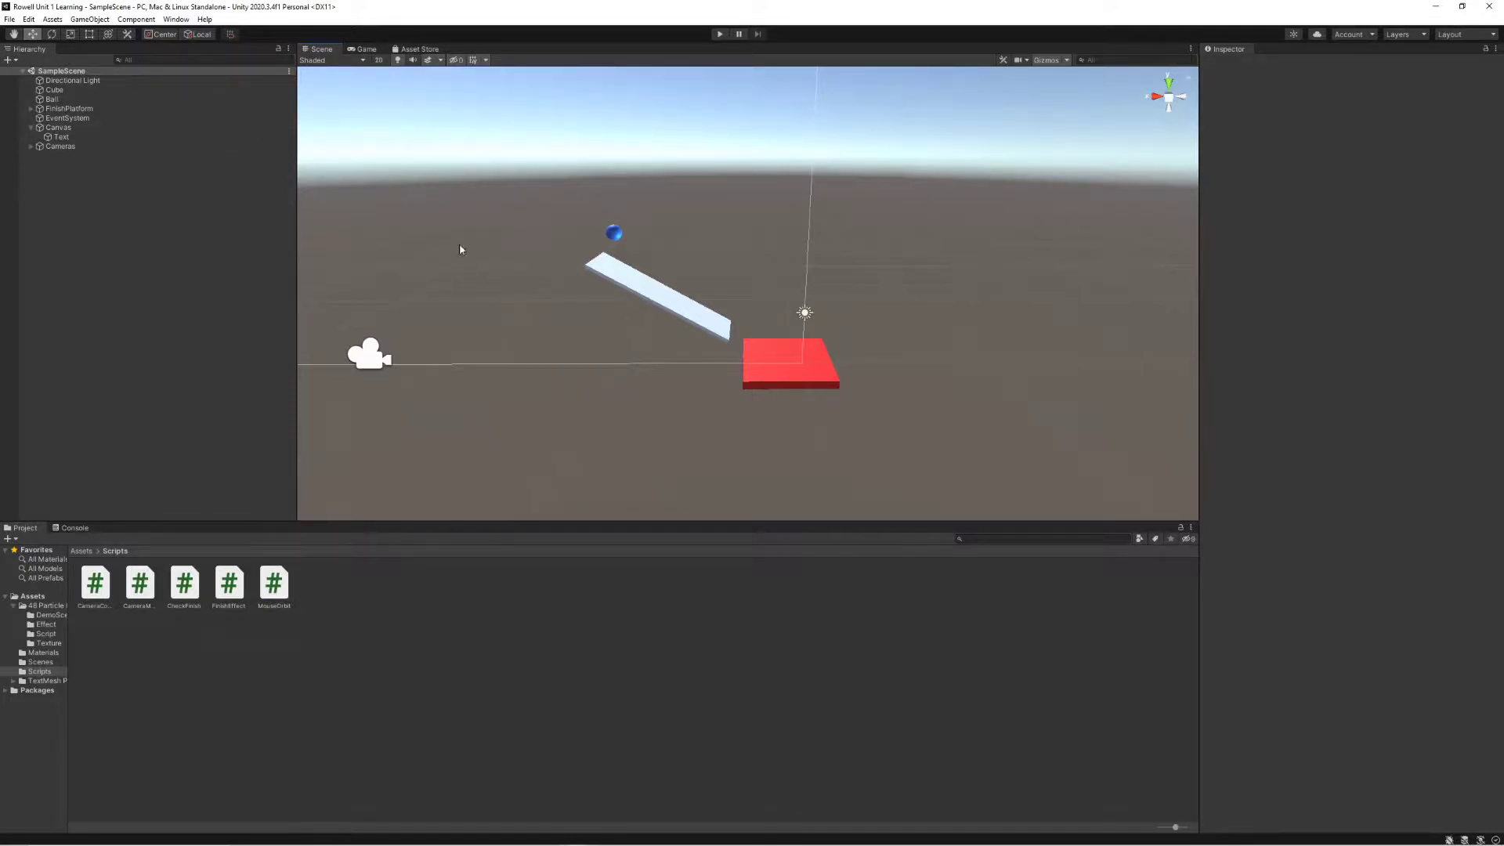
right_drag(705, 233, 720, 234)
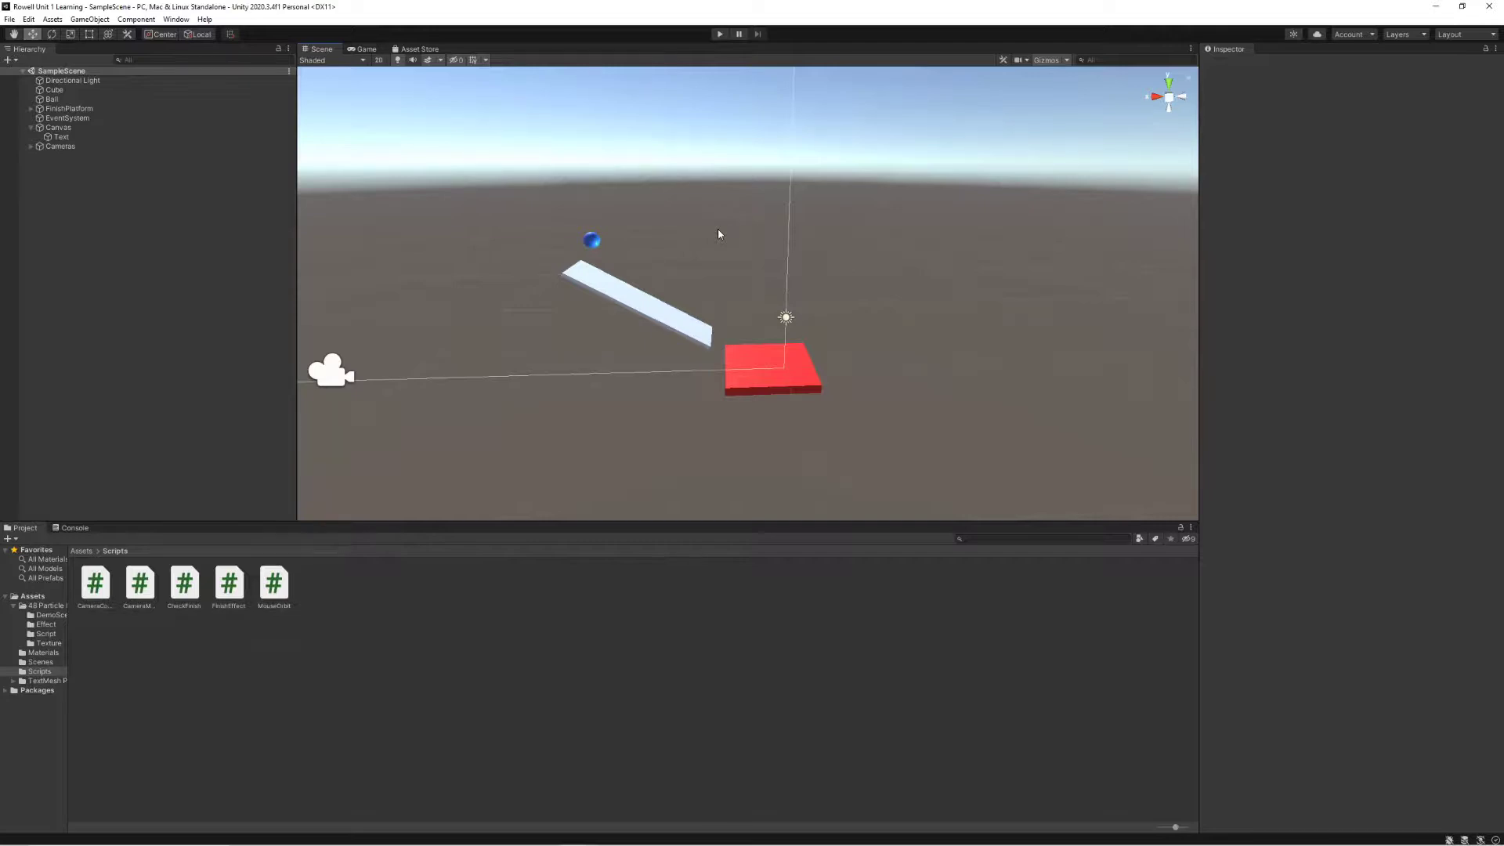
right_drag(713, 254, 596, 245)
key(w)
Step: Inspect the sloped white cube and the red finish platform by selecting each of them in the scene
click(655, 347)
click(655, 346)
right_drag(758, 286, 736, 337)
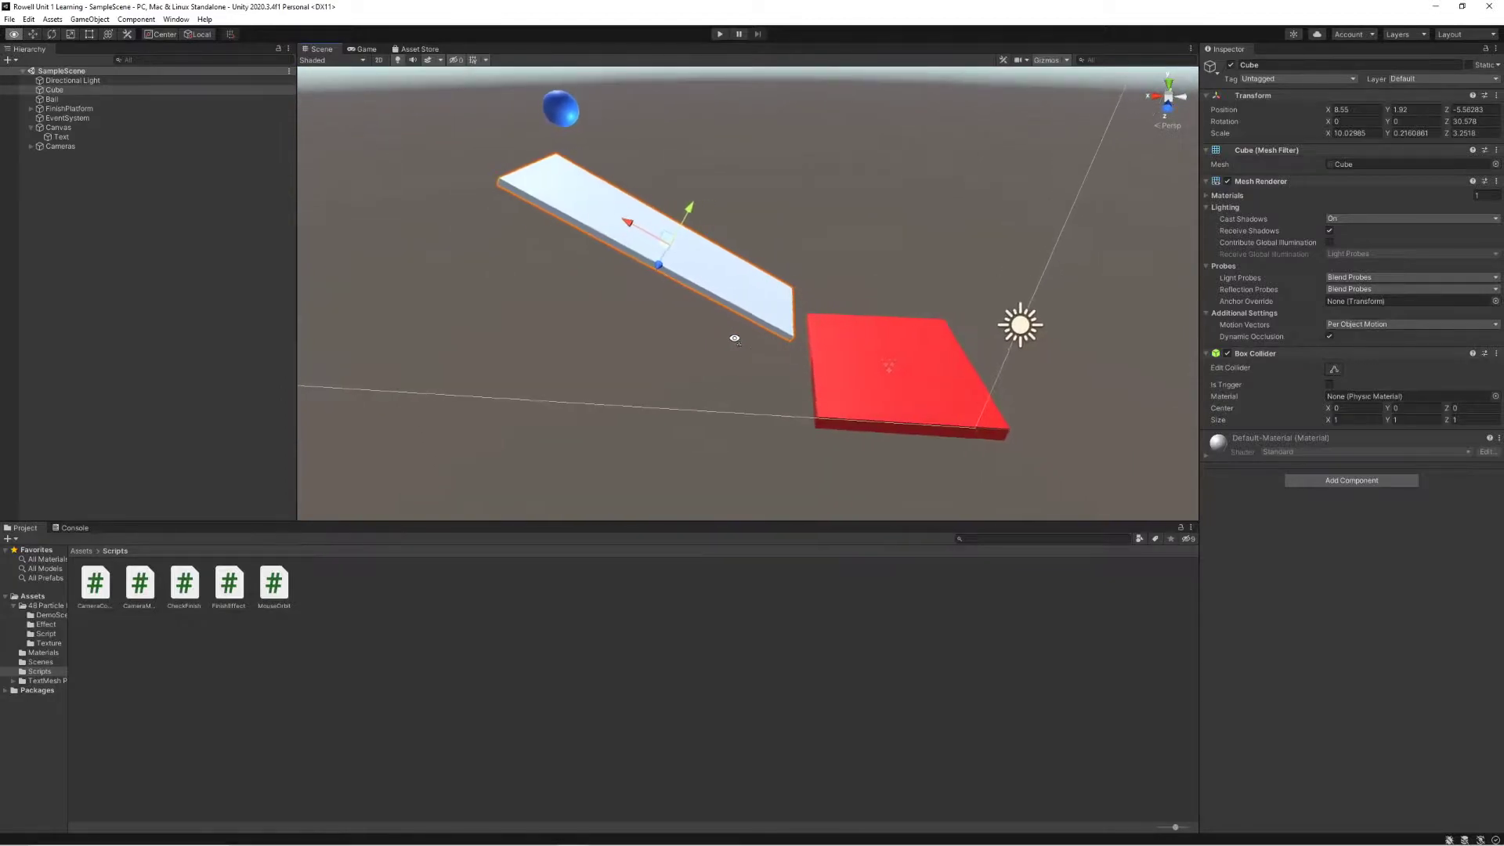
click(864, 348)
click(887, 353)
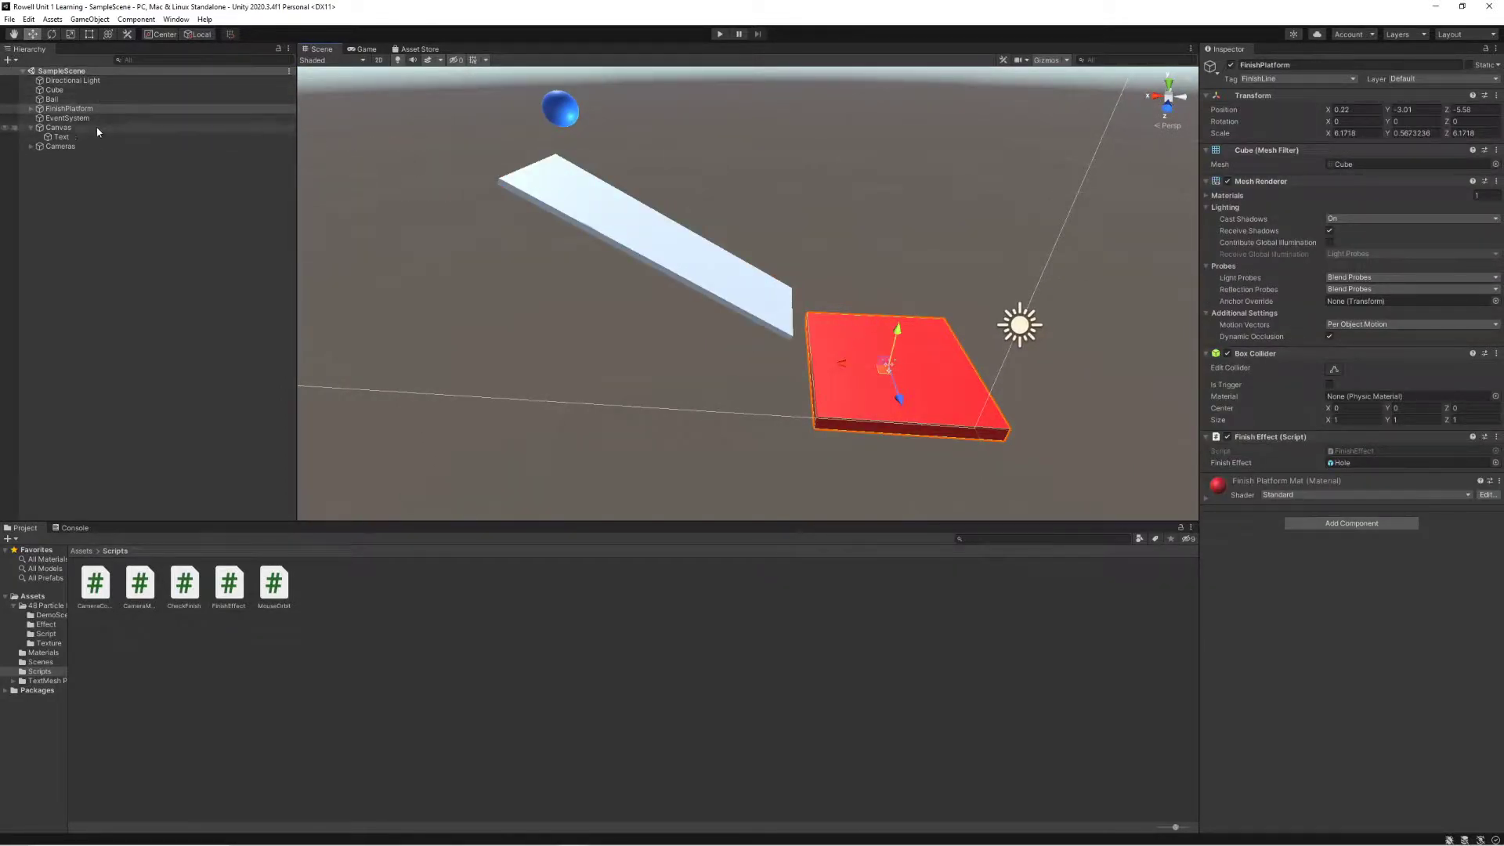
Step: Rename the Cube object to Ramp
click(107, 90)
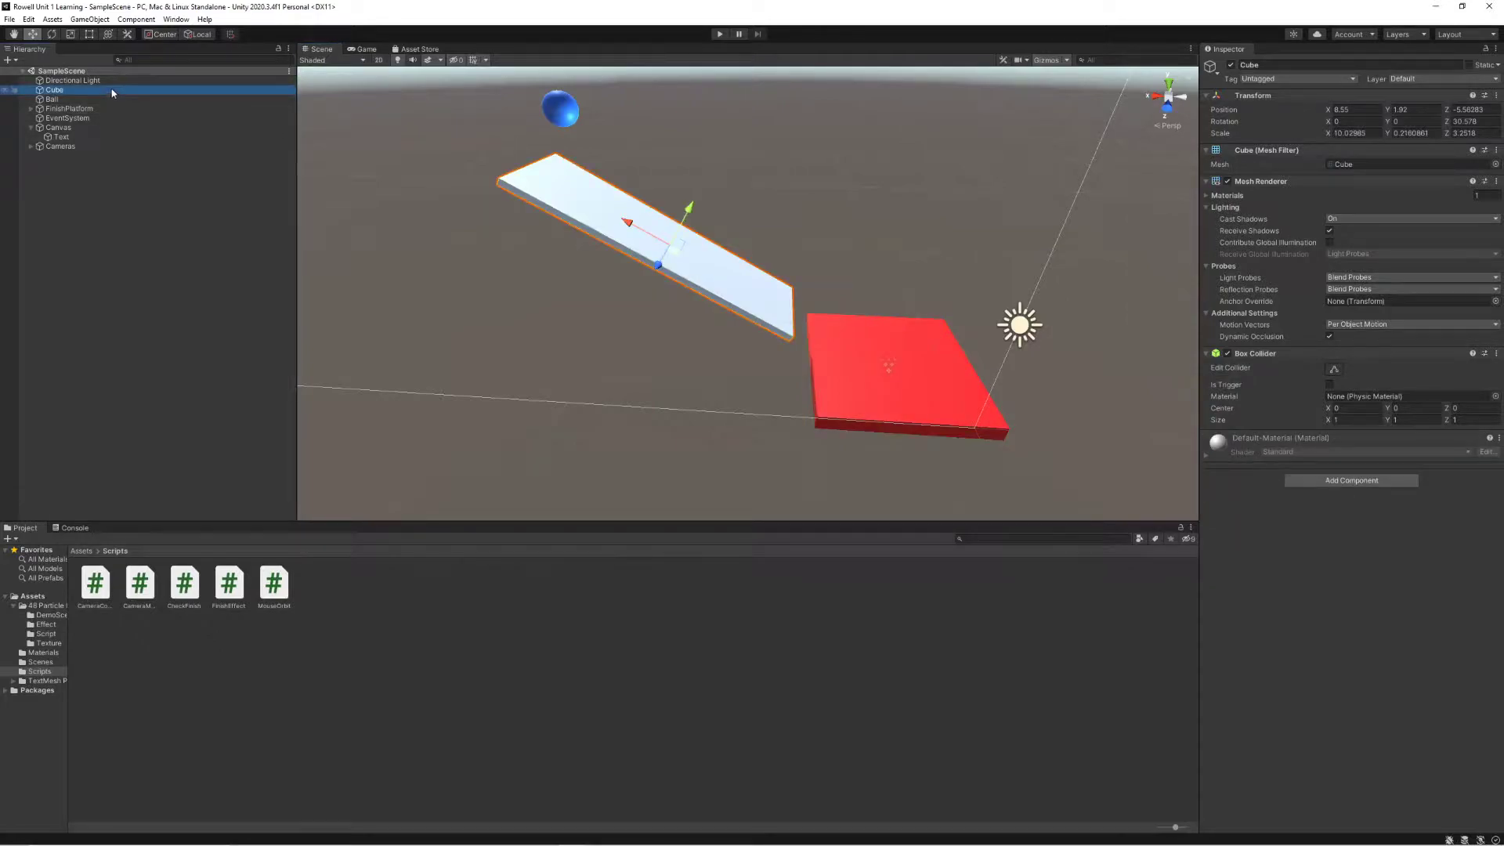
right_click(112, 89)
click(160, 153)
text(Ramp)
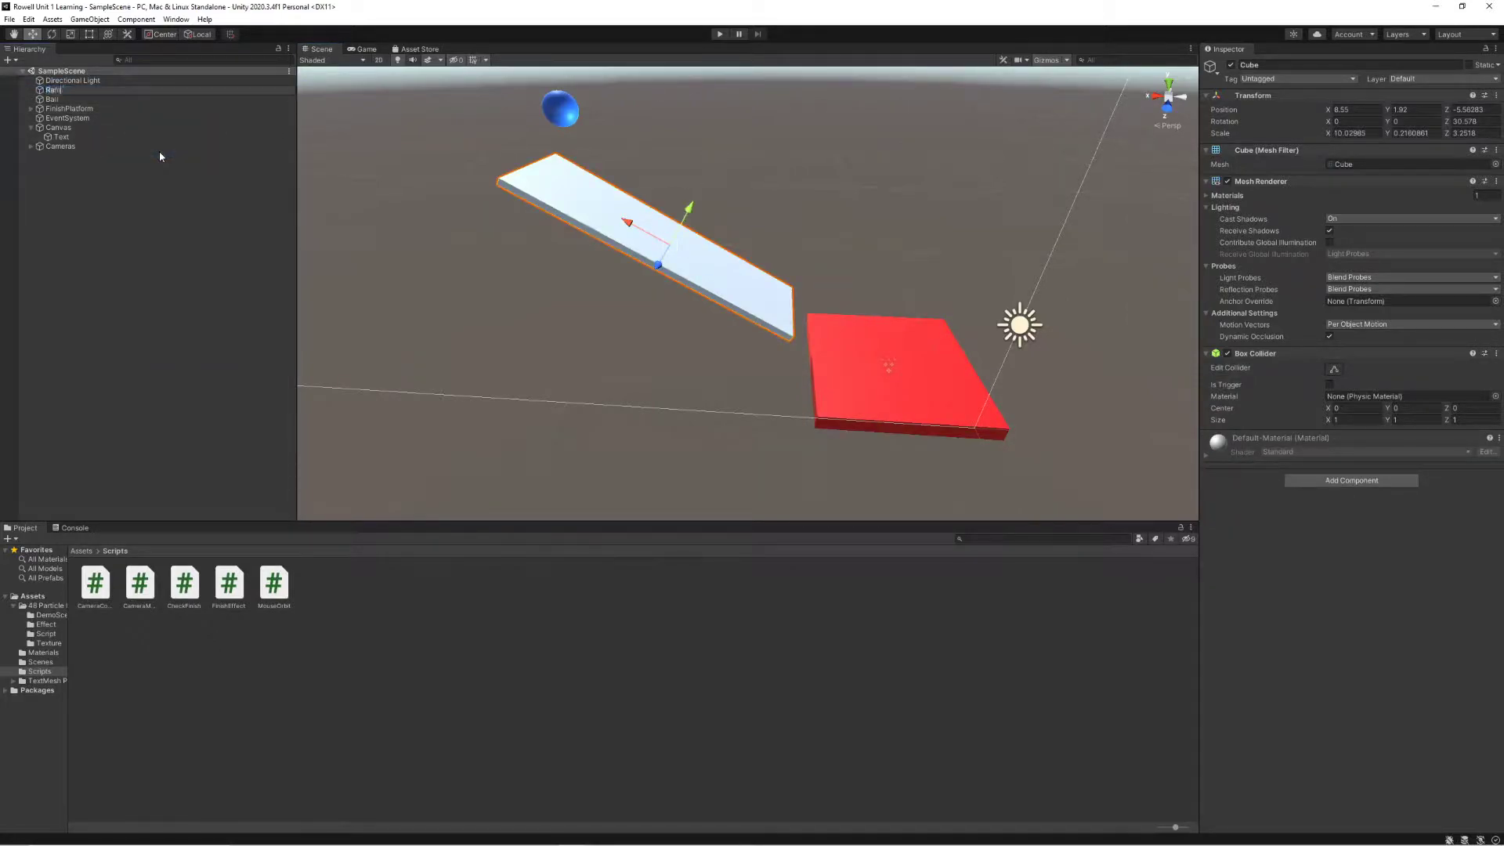
key(Return)
click(187, 209)
Step: Inspect the Ramp, Ball and FinishPlatform objects and their components one after another
click(111, 91)
click(107, 99)
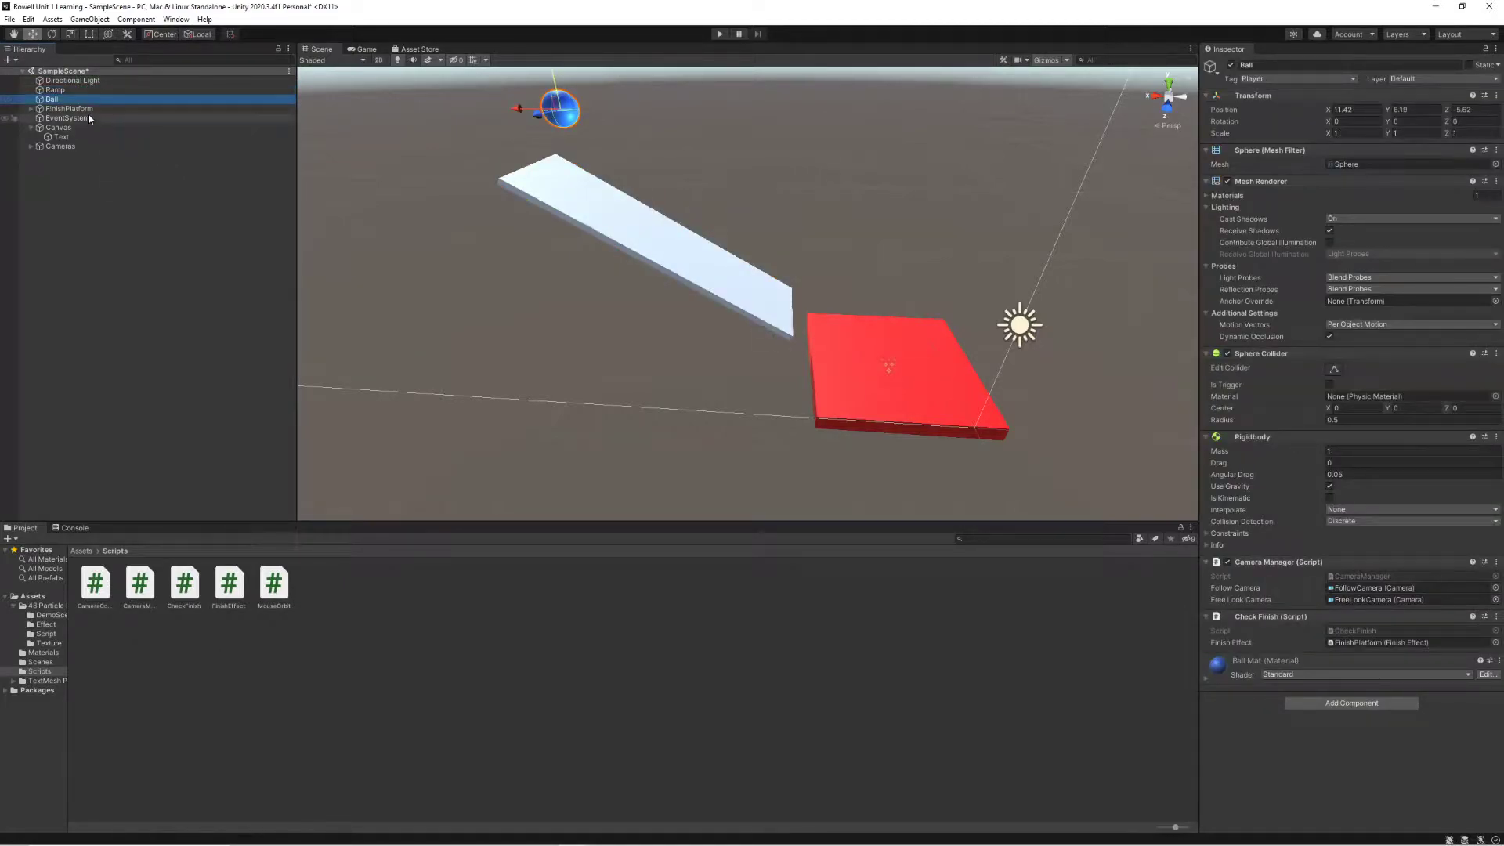
click(89, 114)
Step: Play-test the scene, restart it with a switched camera view, and pause to check the ball on the ramp before resuming
click(719, 33)
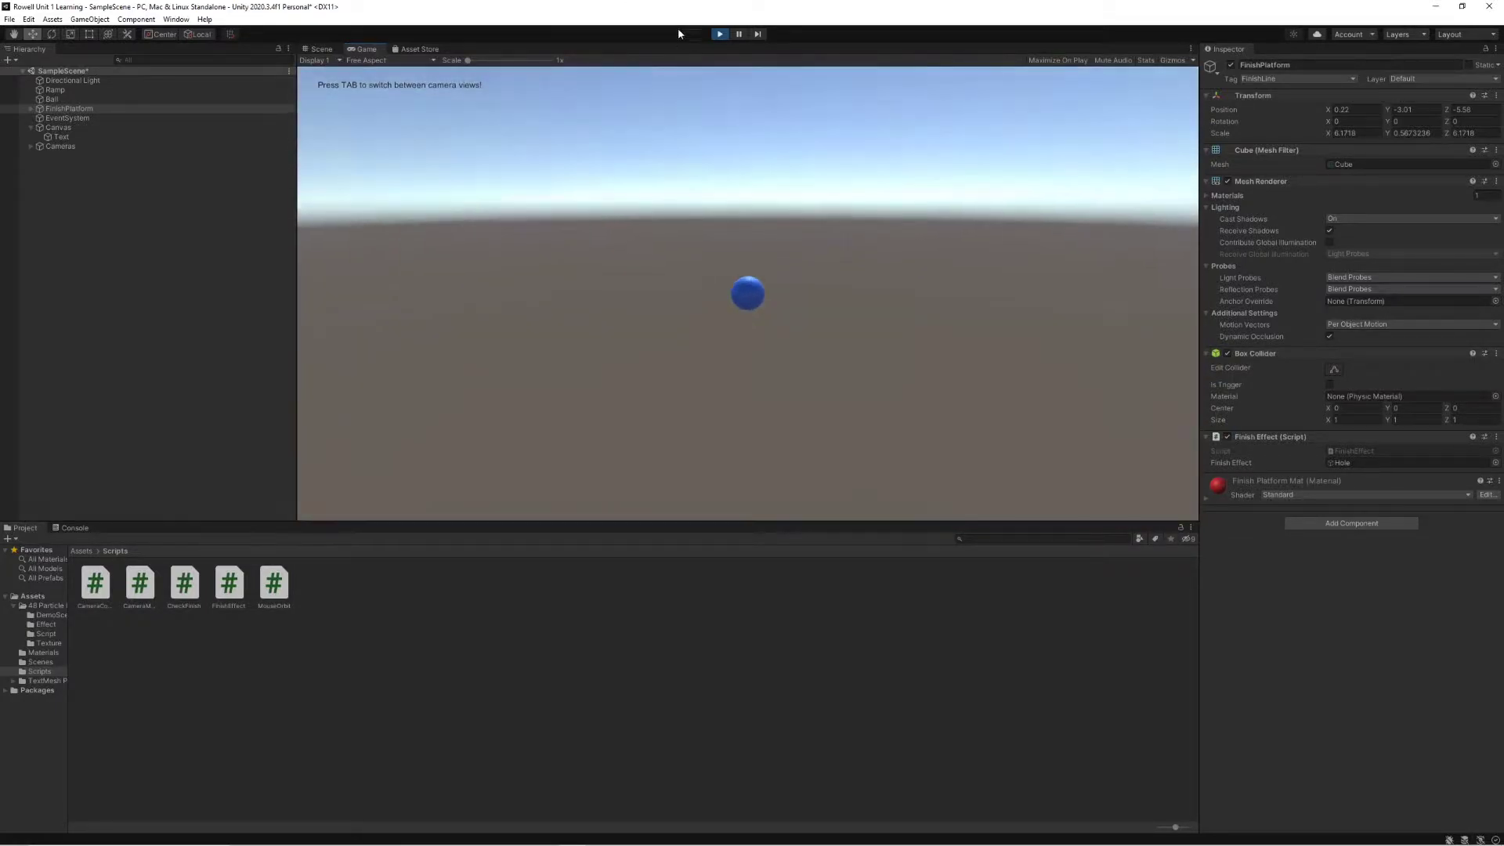
click(719, 34)
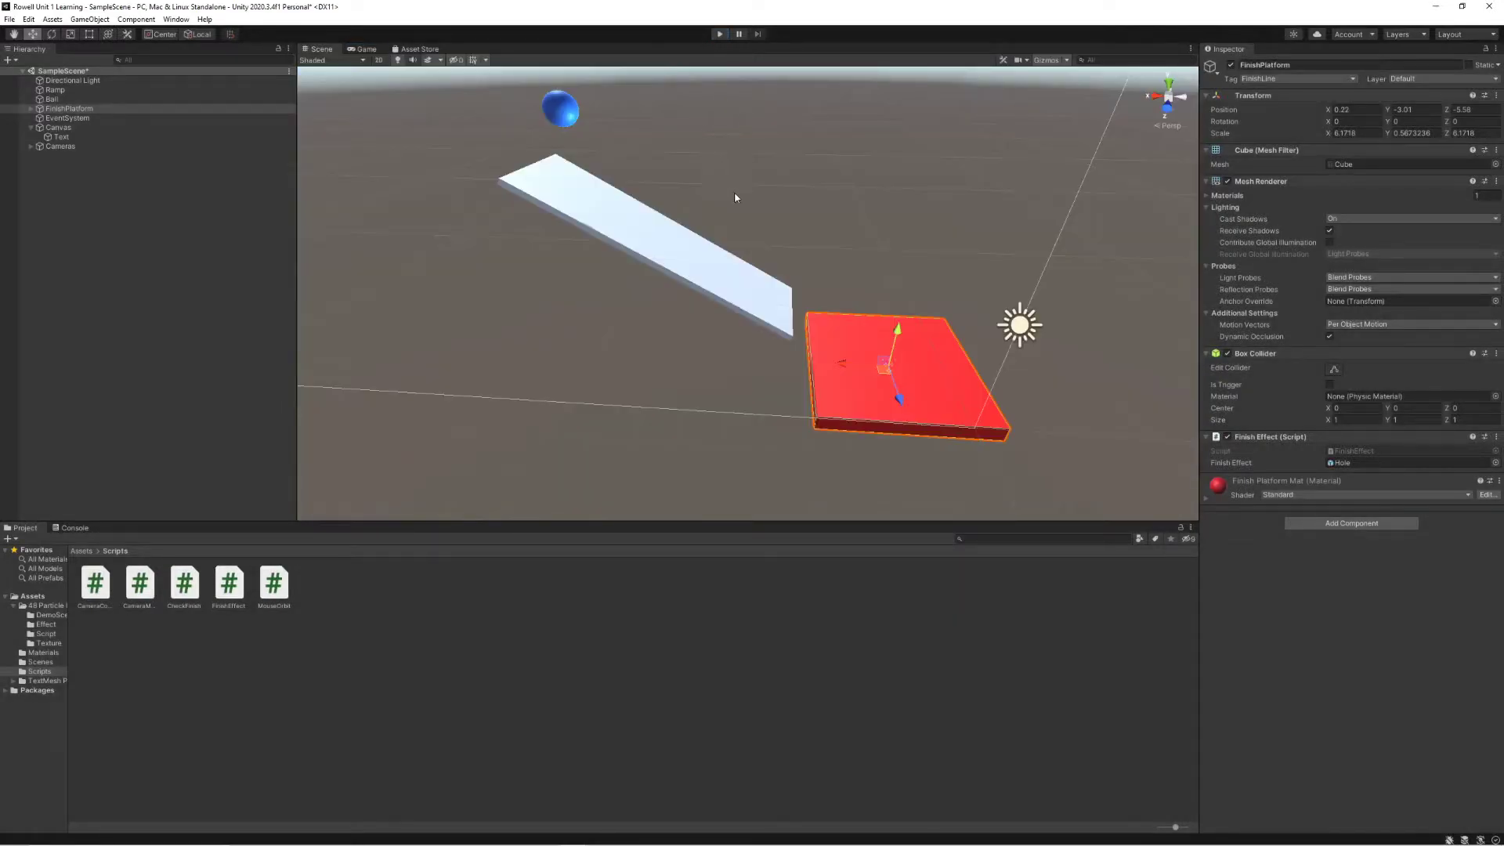
click(719, 35)
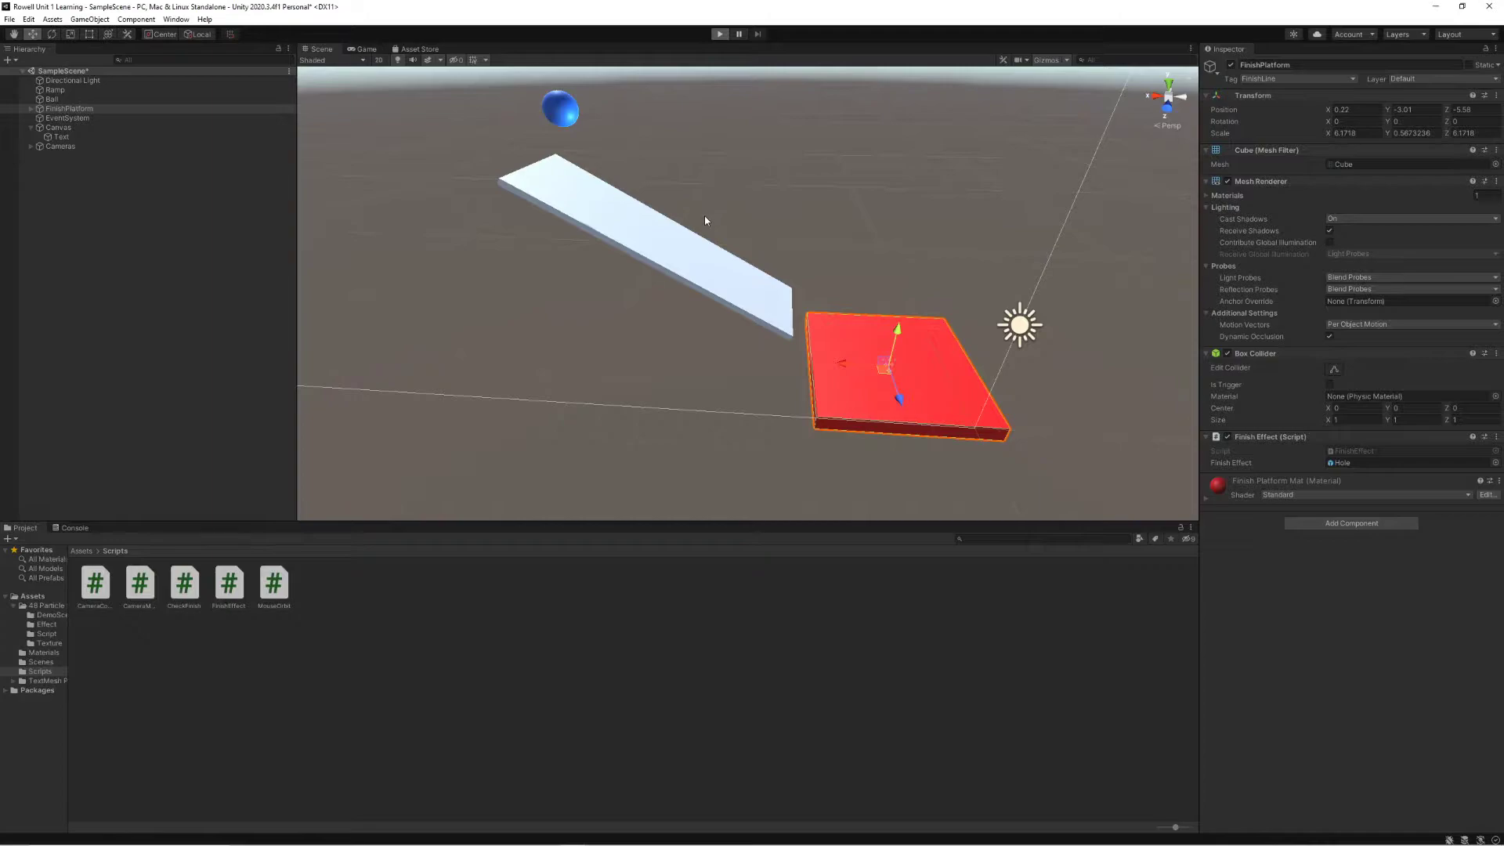
key(Tab)
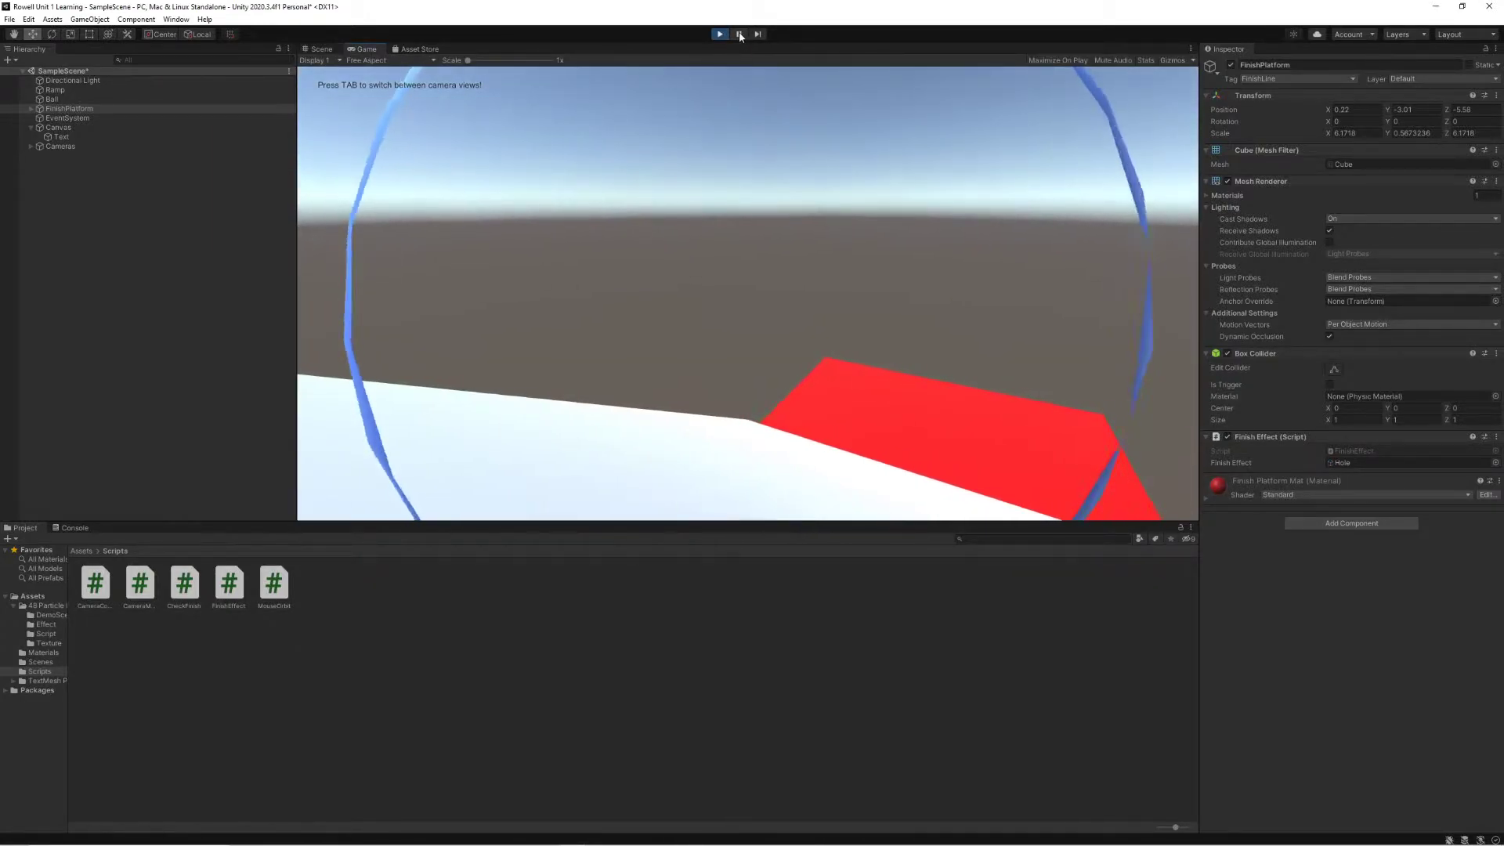
click(738, 35)
click(695, 148)
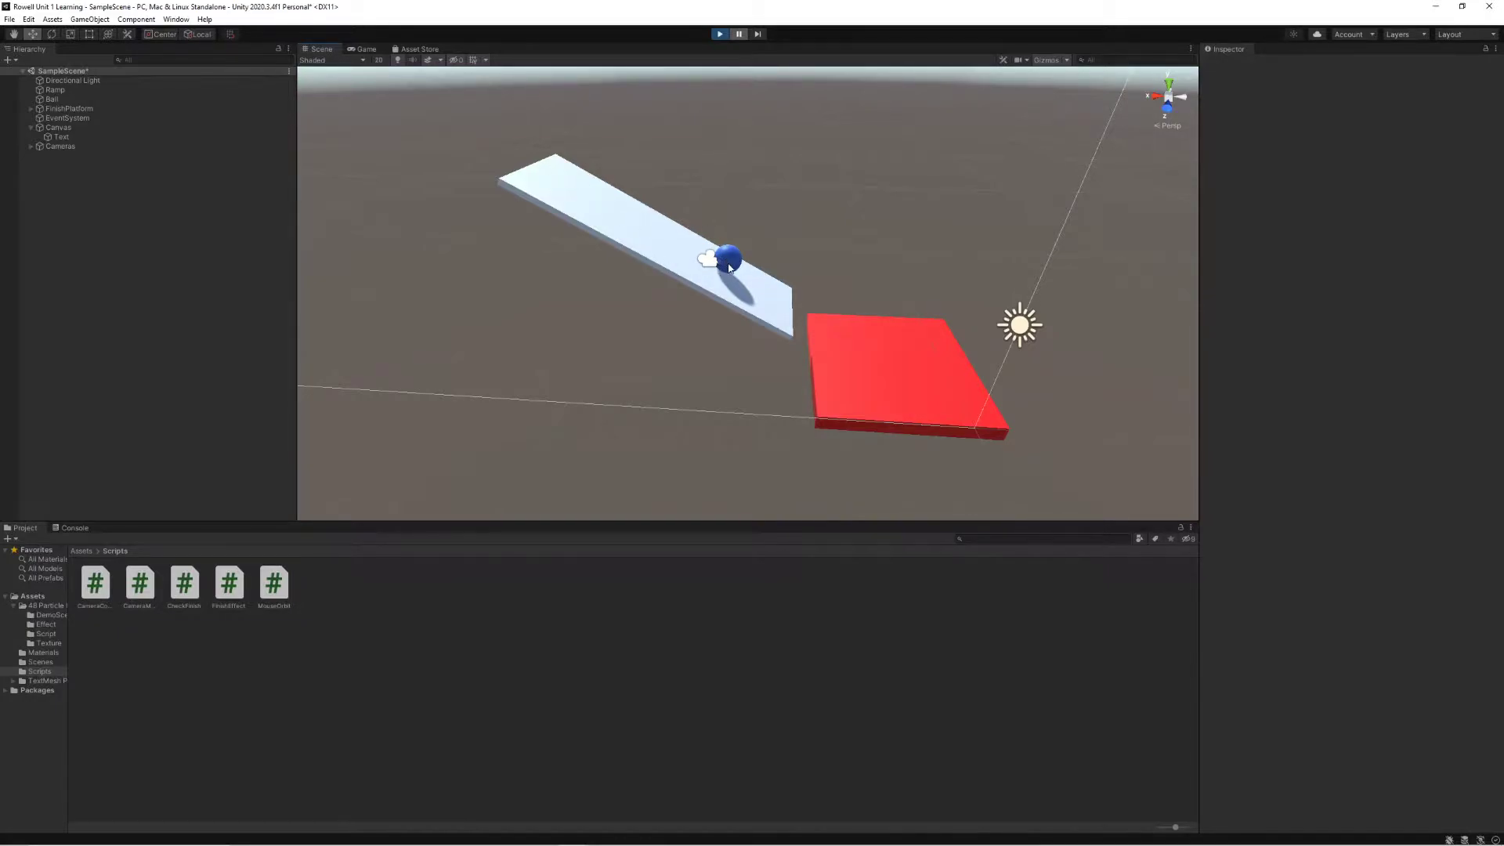
click(739, 34)
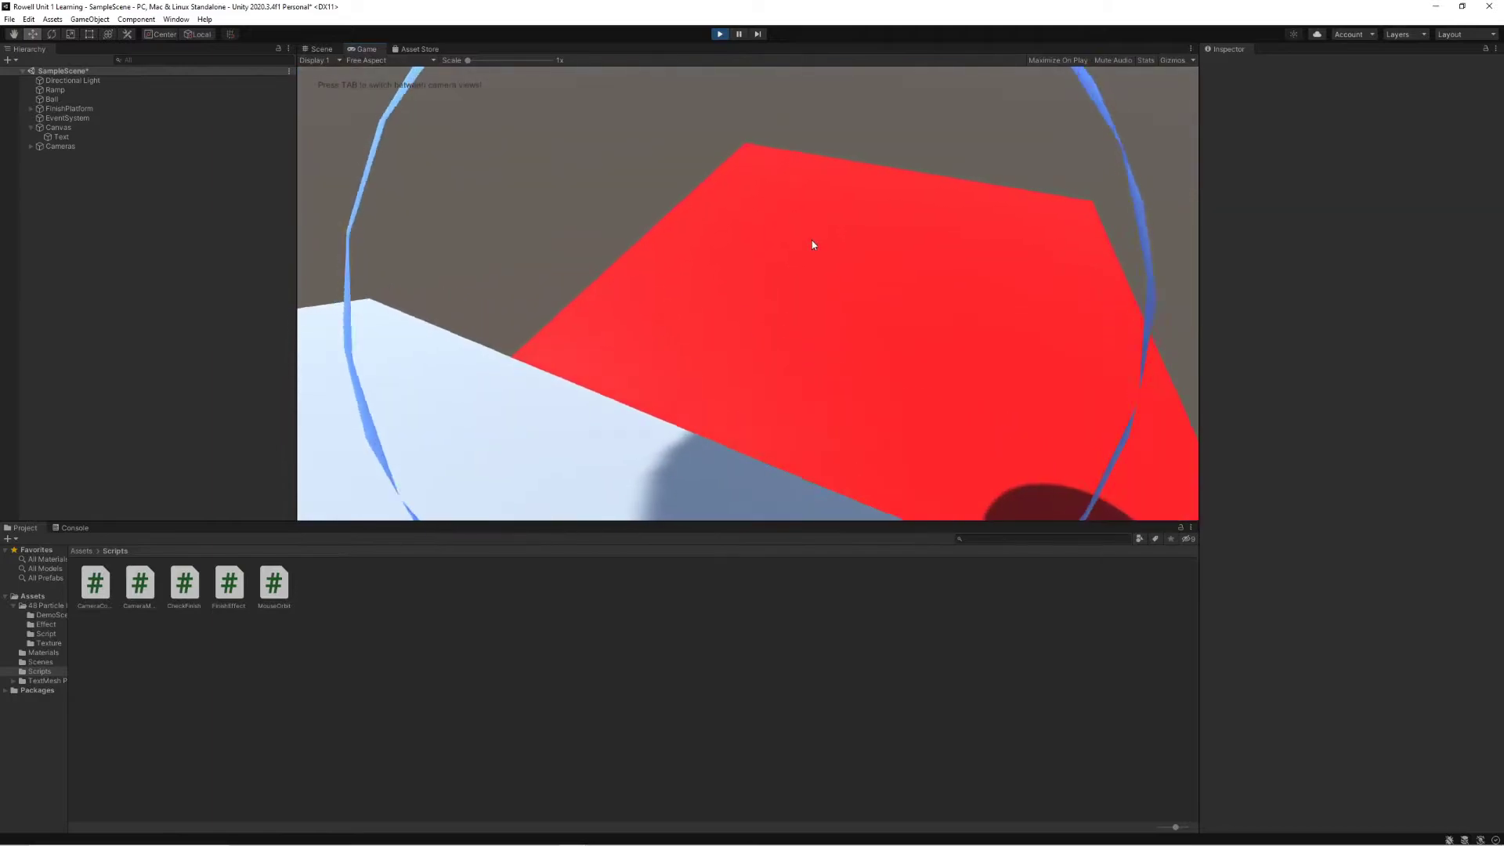
Step: Pause the game with the ball on the finish platform, examine the finish effect from several angles in the Scene view, and end the play test
click(739, 34)
mouse_move(866, 322)
alt+mouse_down()
mouse_move(956, 353)
mouse_move(762, 359)
mouse_move(857, 357)
mouse_move(872, 291)
mouse_move(919, 316)
mouse_move(1015, 292)
mouse_move(866, 304)
alt+mouse_up()
scroll(1015, 292, up, 3)
right_drag(866, 303, 848, 270)
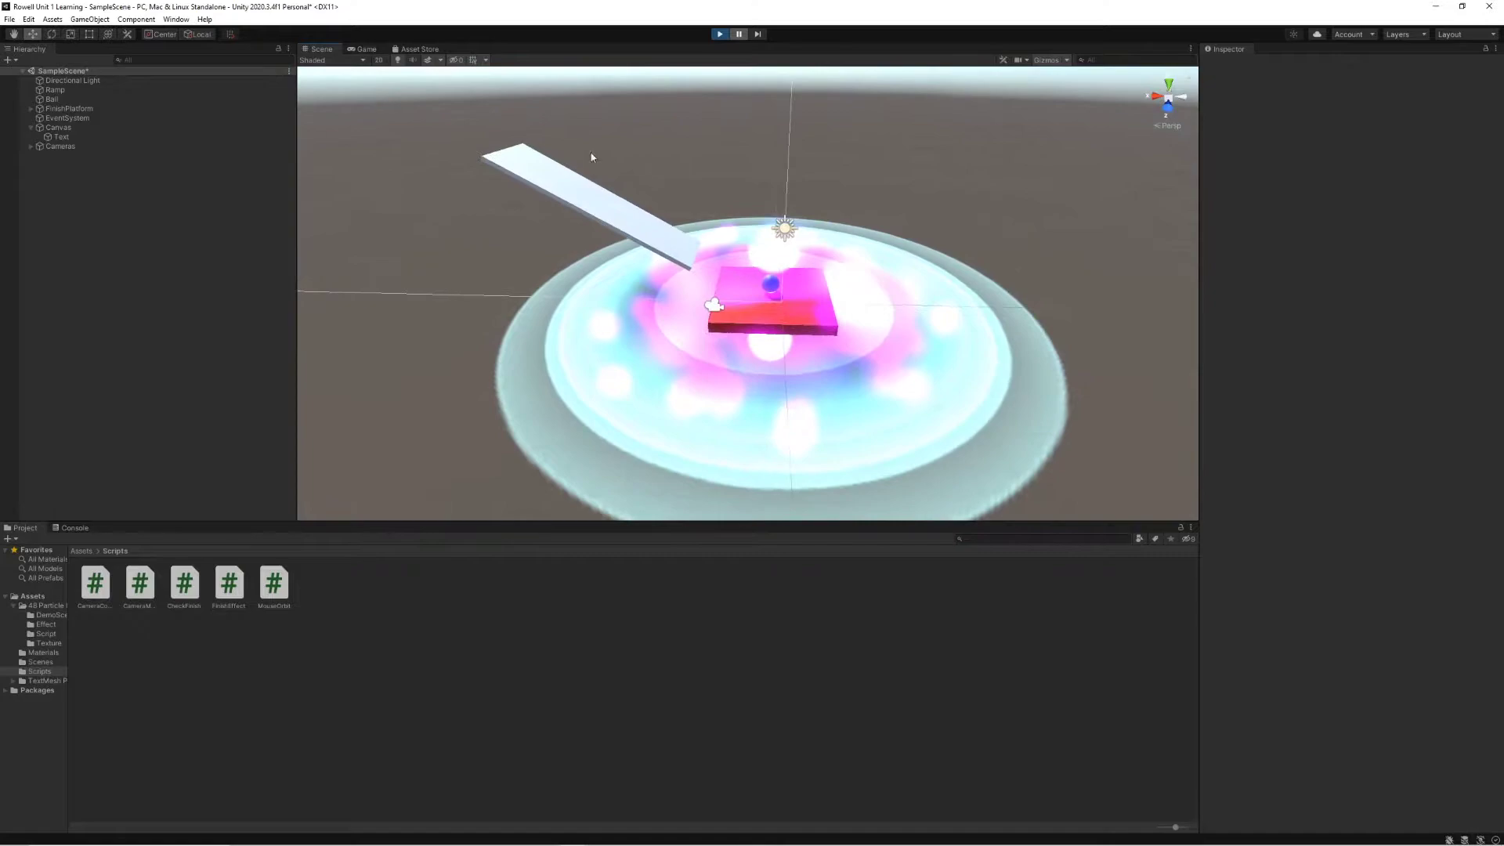
alt+drag(696, 277, 830, 244)
key(s)
mouse_move(831, 243)
right_down()
mouse_move(860, 235)
mouse_move(835, 222)
right_up()
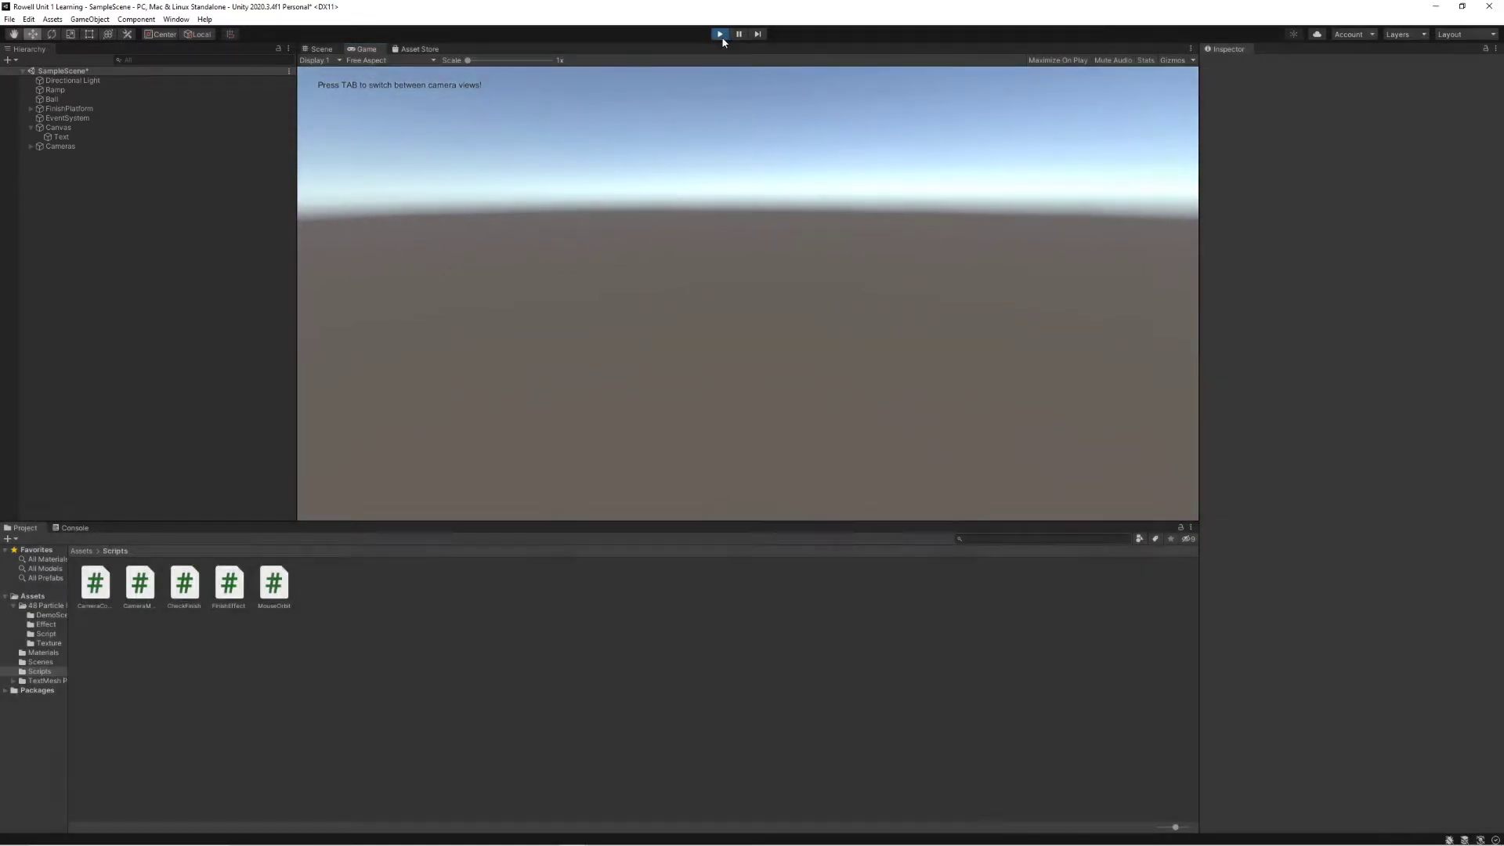
click(720, 34)
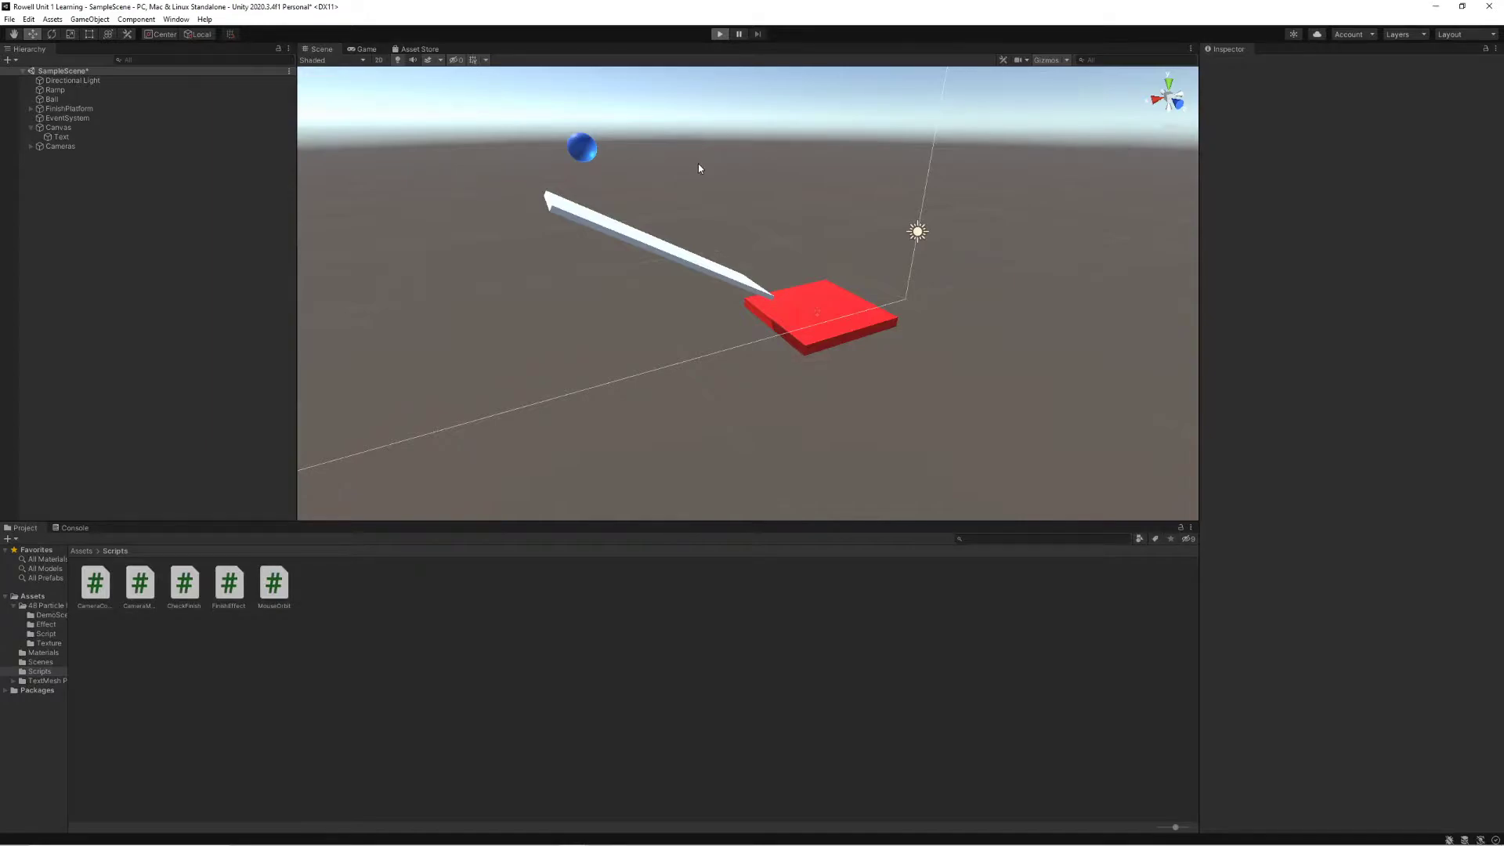
Step: Run the game again to try both camera views, zooming out from the ball and flying the free camera, and end play mode
key(ctrl+p)
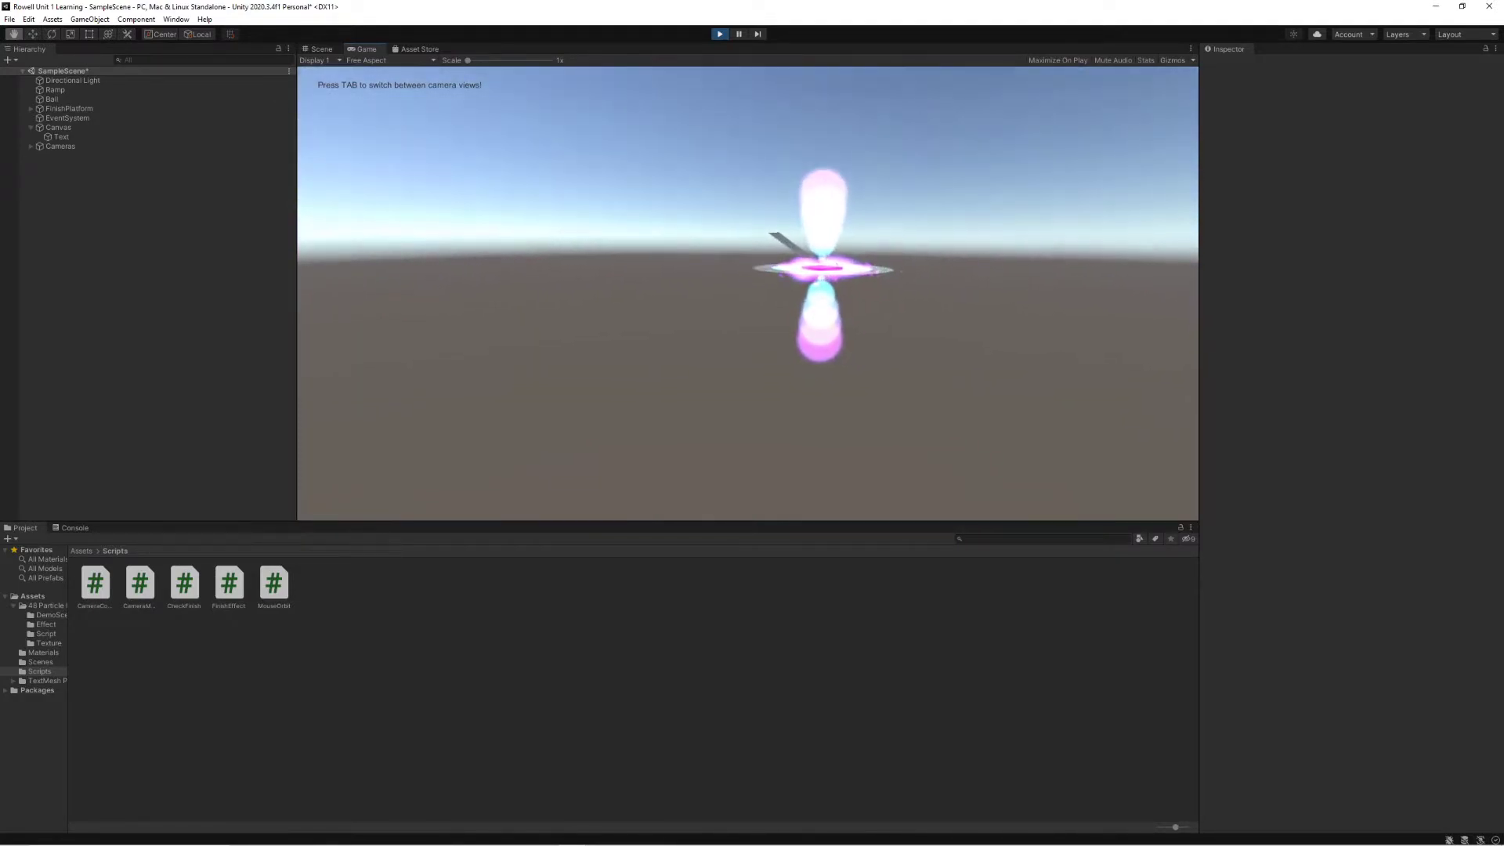
key(Tab)
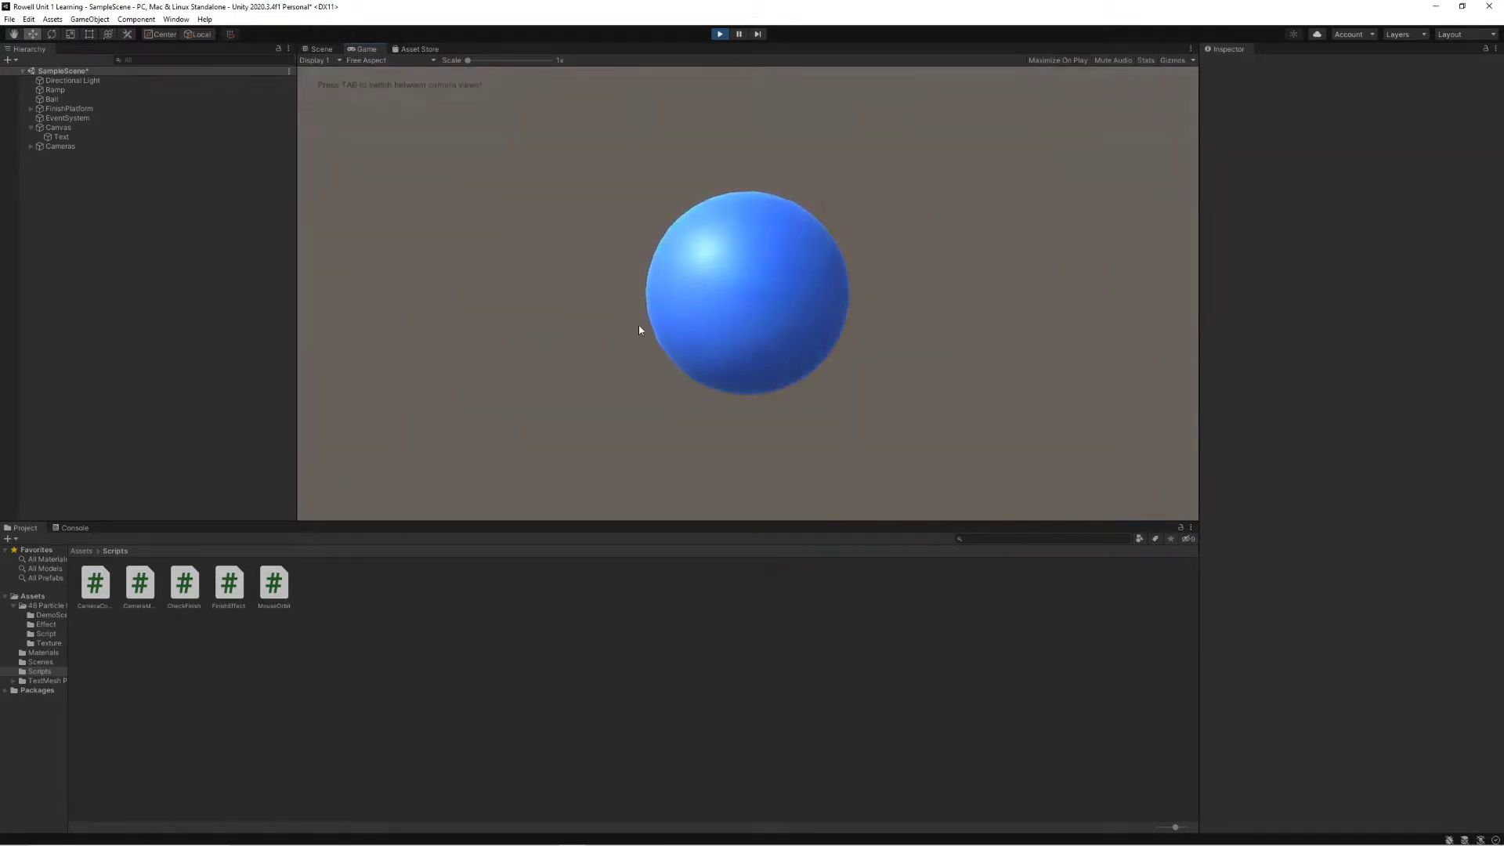
scroll(581, 271, down, 5)
key(Tab)
right_drag(771, 256, 752, 314)
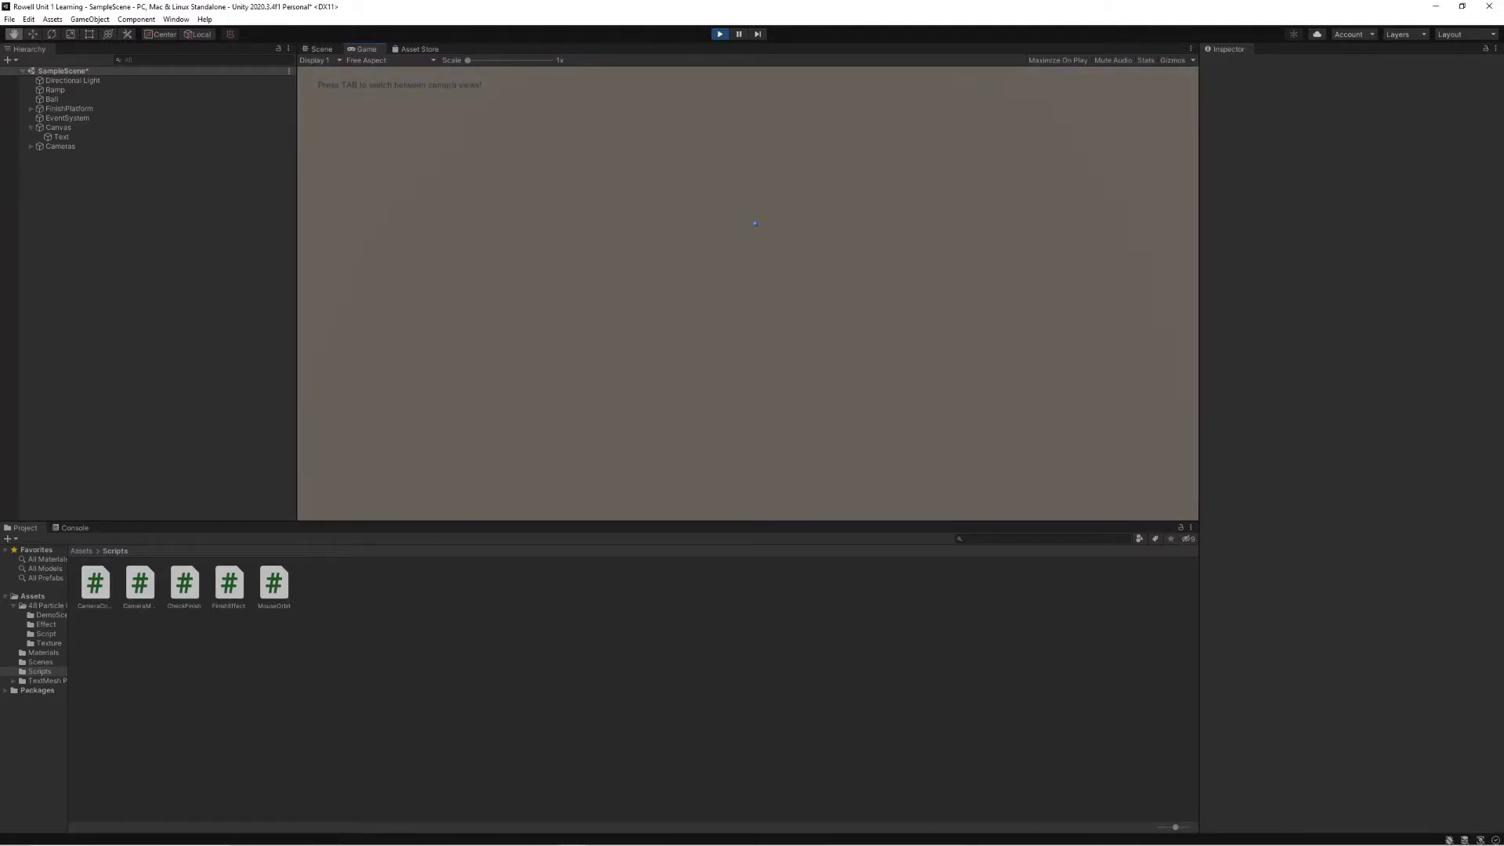
key(w)
click(719, 33)
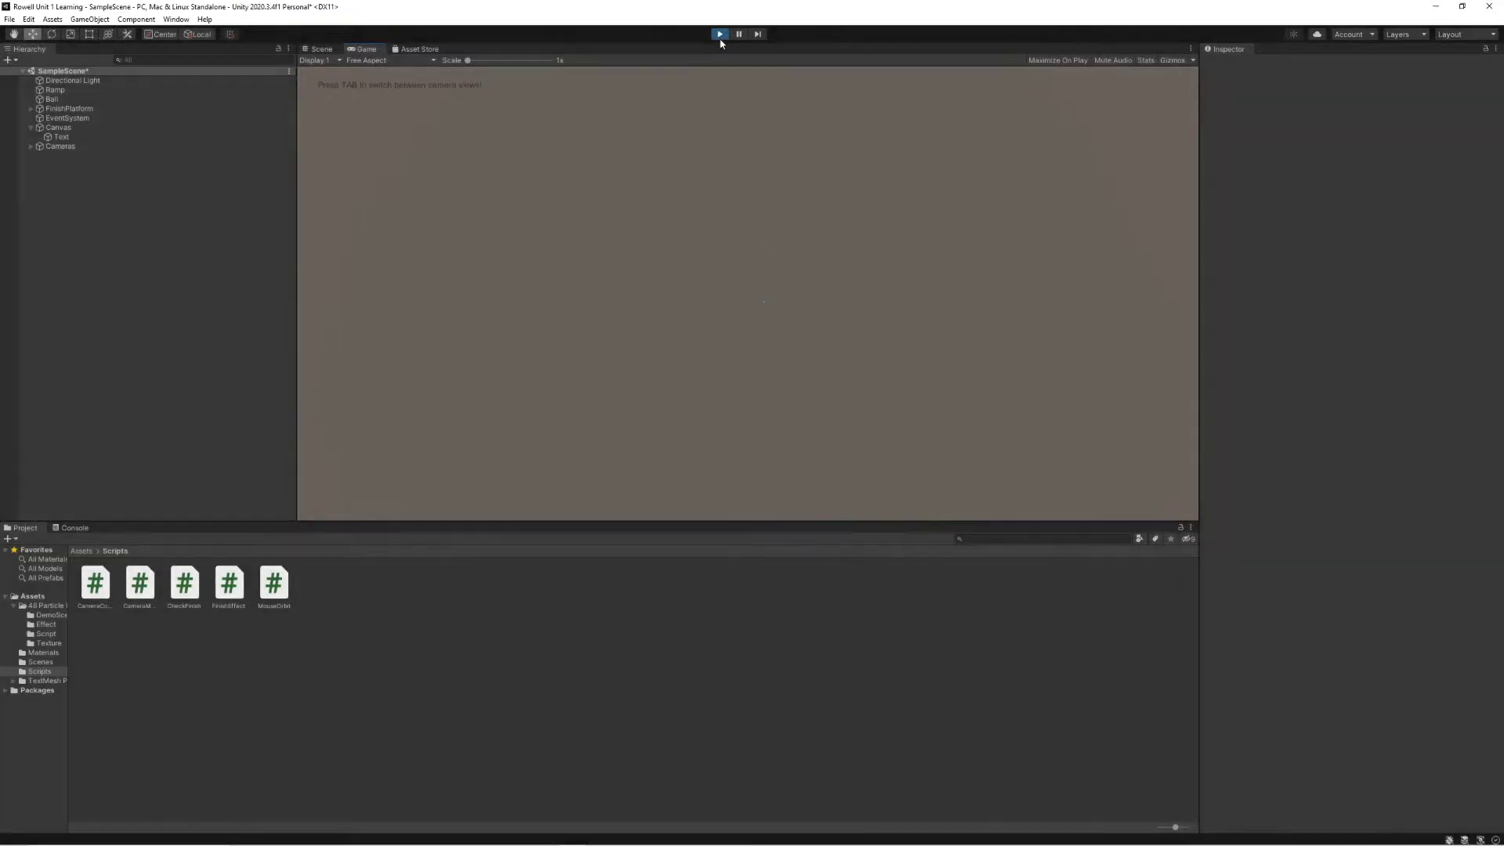
Step: Locate the two cameras in the Scene view and select each one
alt+drag(736, 182, 604, 135)
click(513, 130)
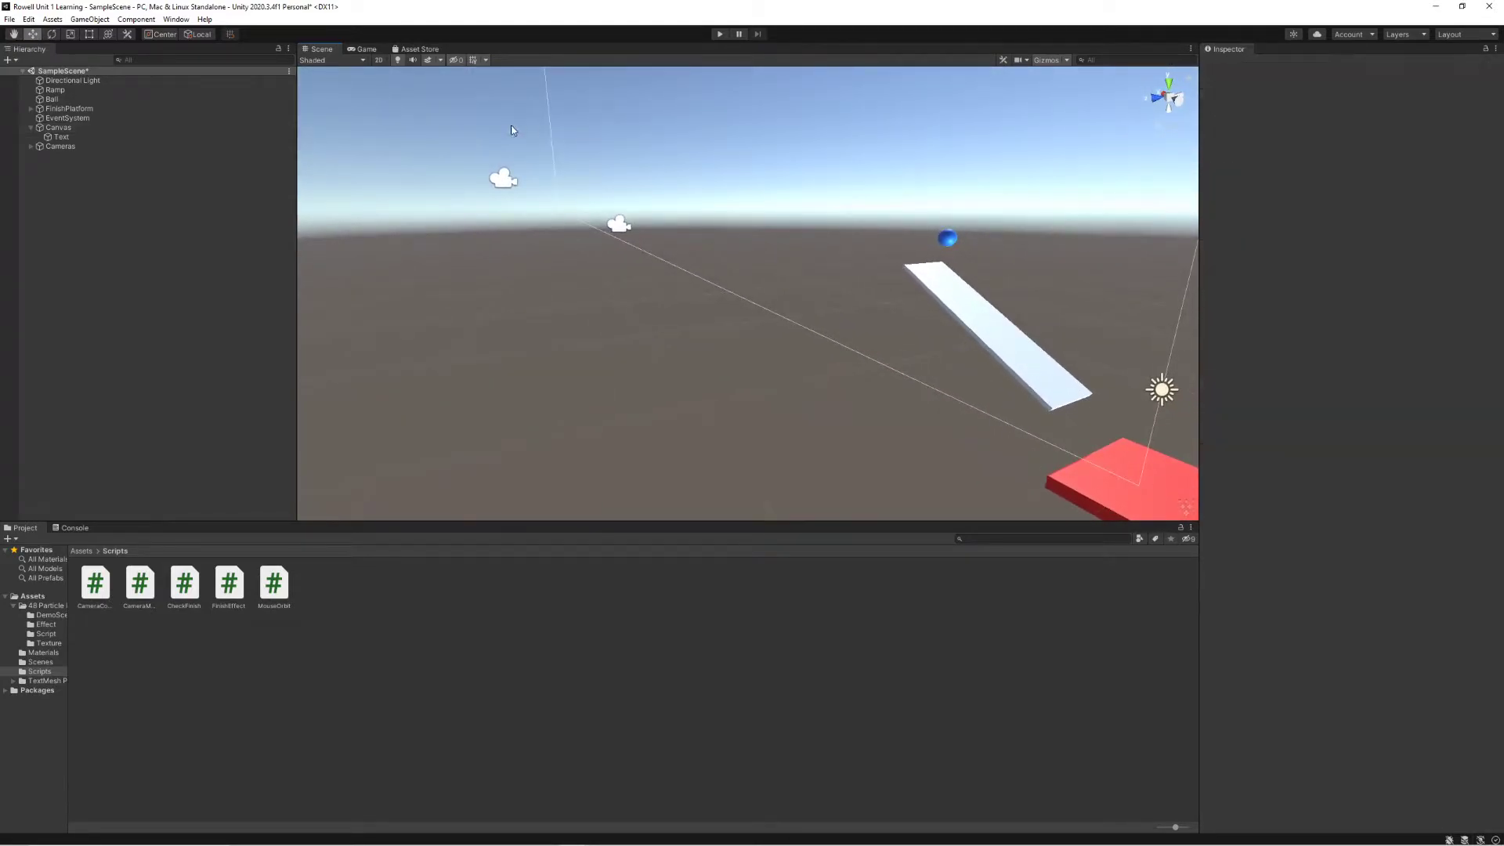
click(509, 178)
click(621, 226)
alt+drag(553, 268, 429, 190)
Step: Compare the previews and component settings of FollowCamera and FreeLookCamera
click(117, 155)
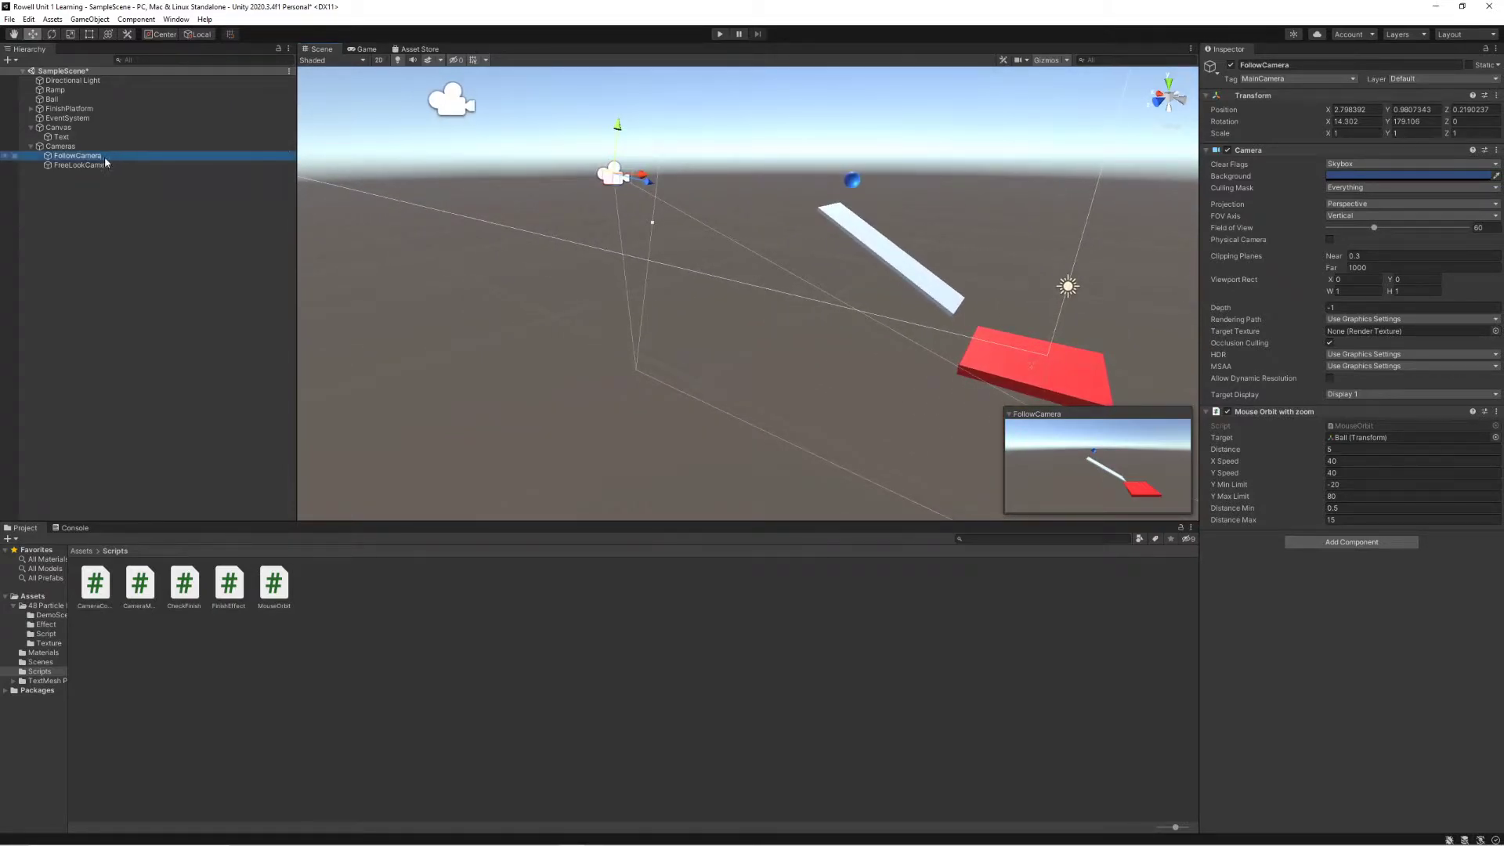
click(86, 165)
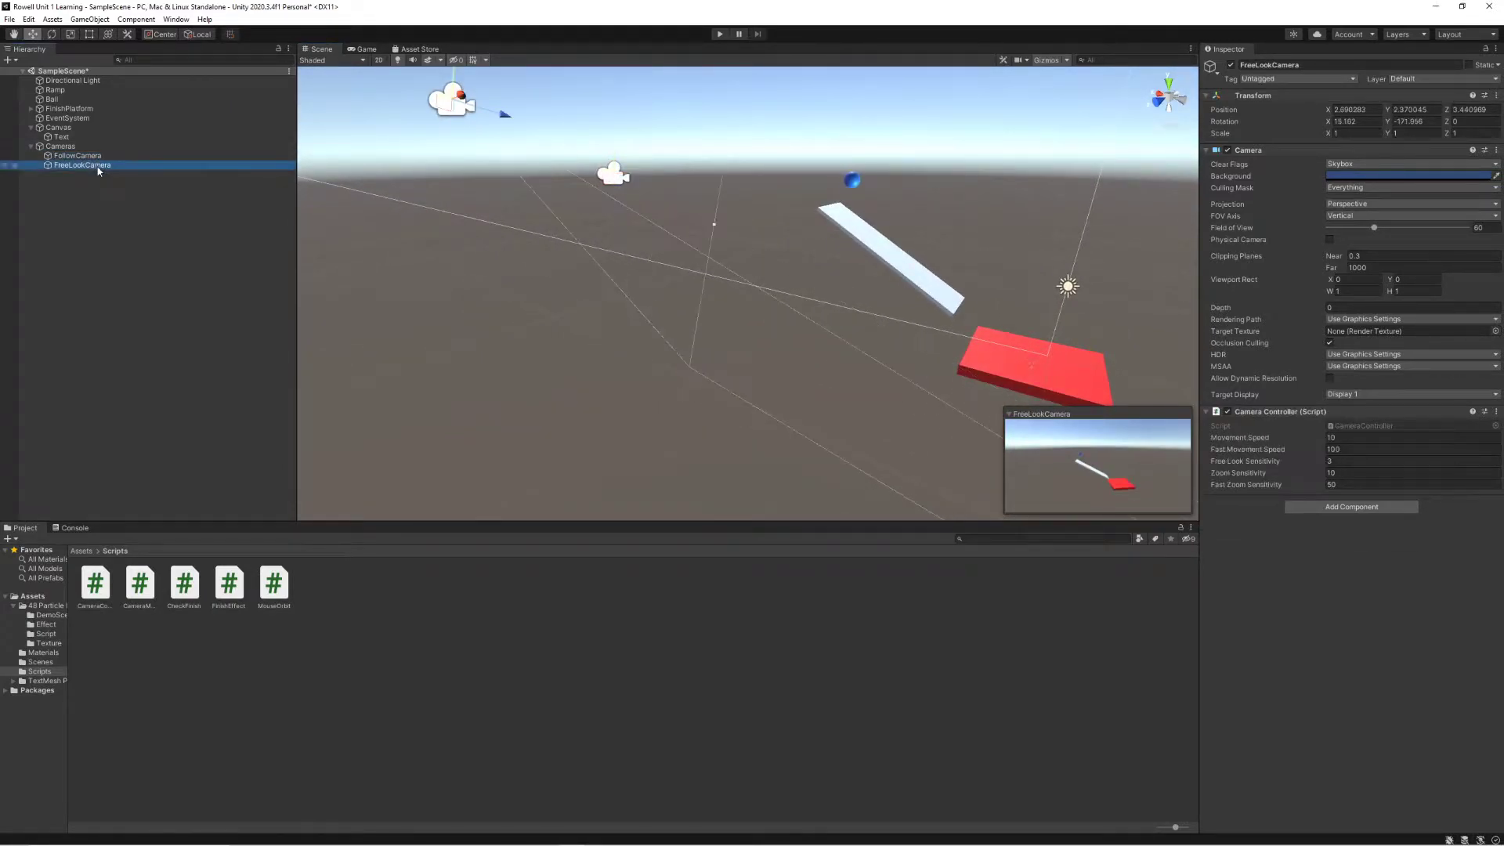
click(104, 155)
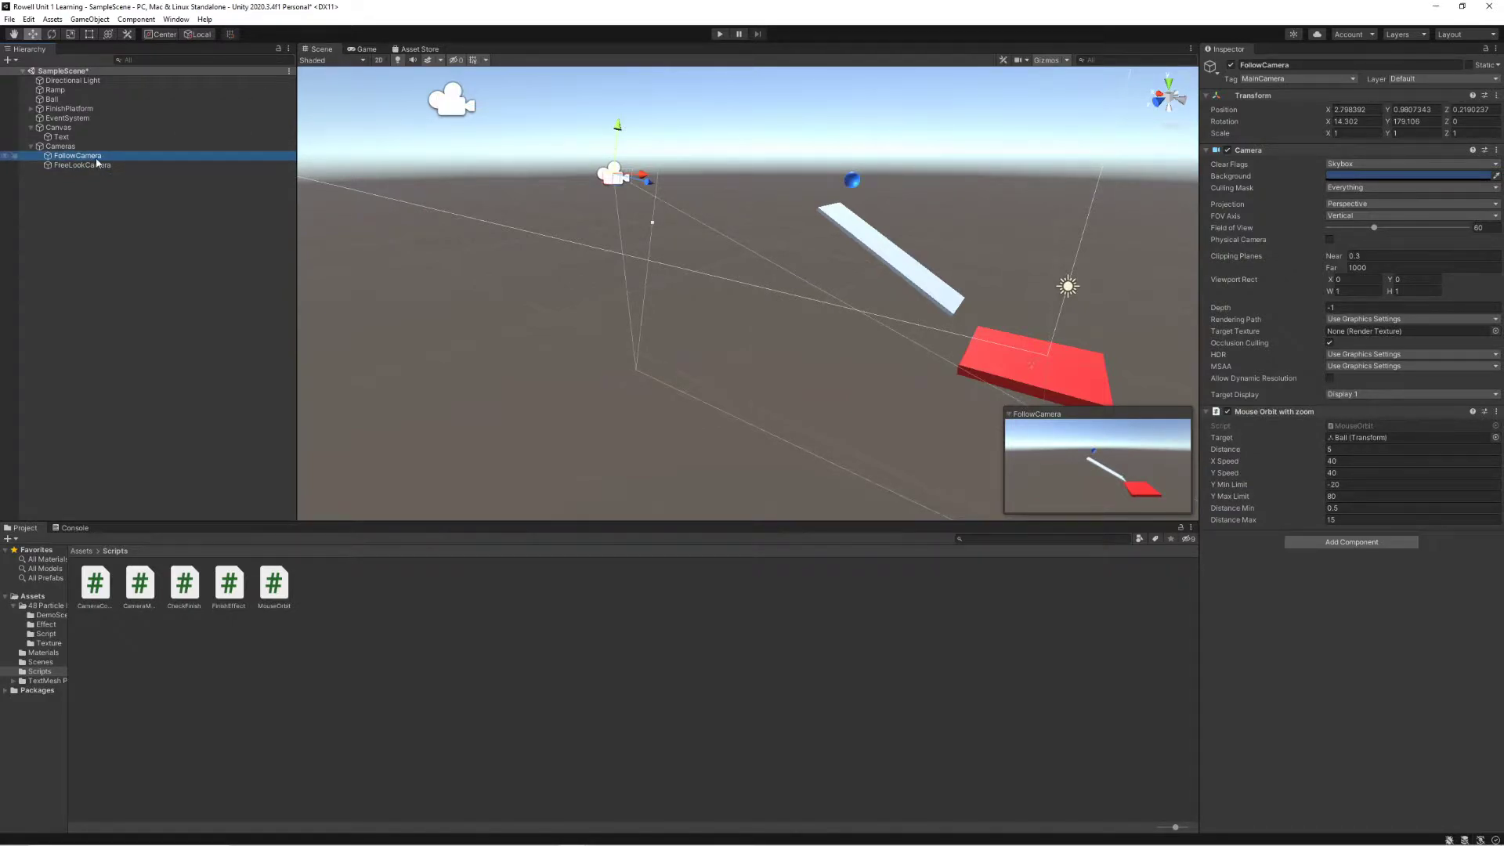
click(91, 168)
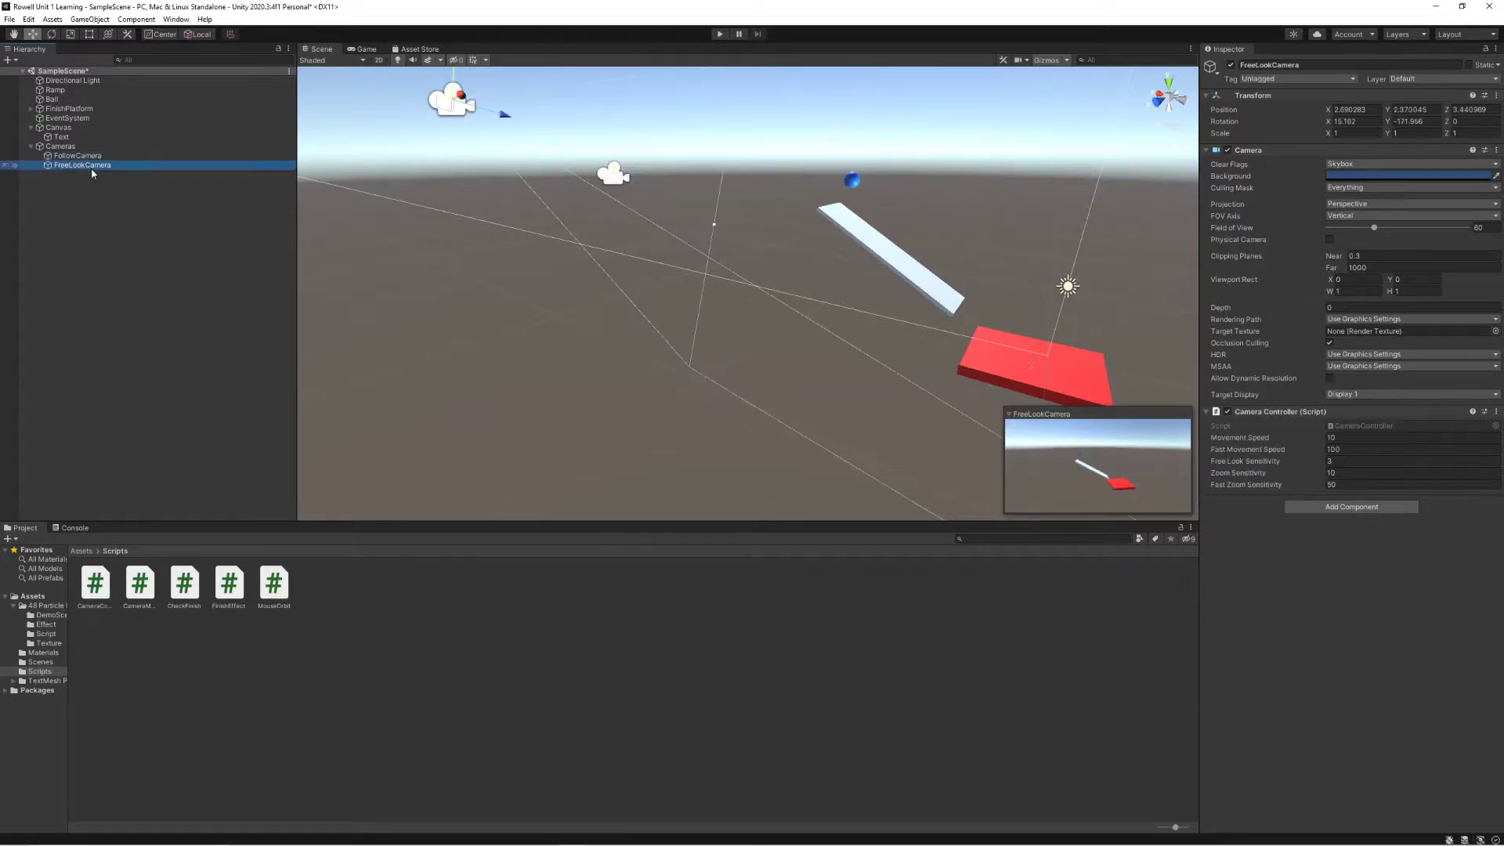
click(90, 157)
click(94, 165)
click(92, 156)
click(90, 164)
click(89, 157)
click(88, 166)
click(85, 157)
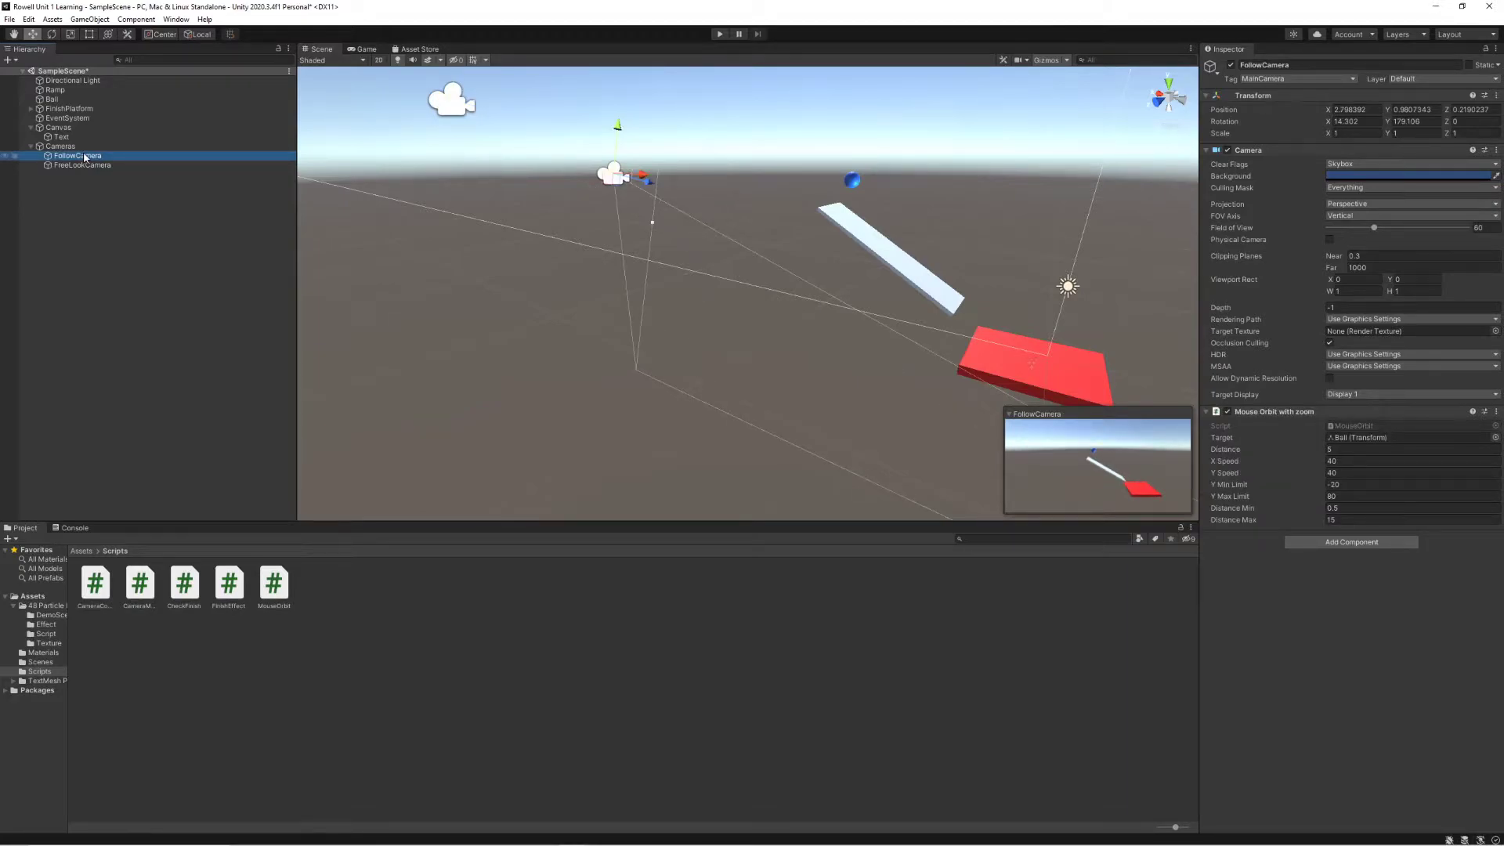
Step: Review FollowCamera's Mouse Orbit settings against FreeLookCamera's Camera Controller settings
click(1331, 484)
click(123, 165)
click(119, 156)
click(82, 165)
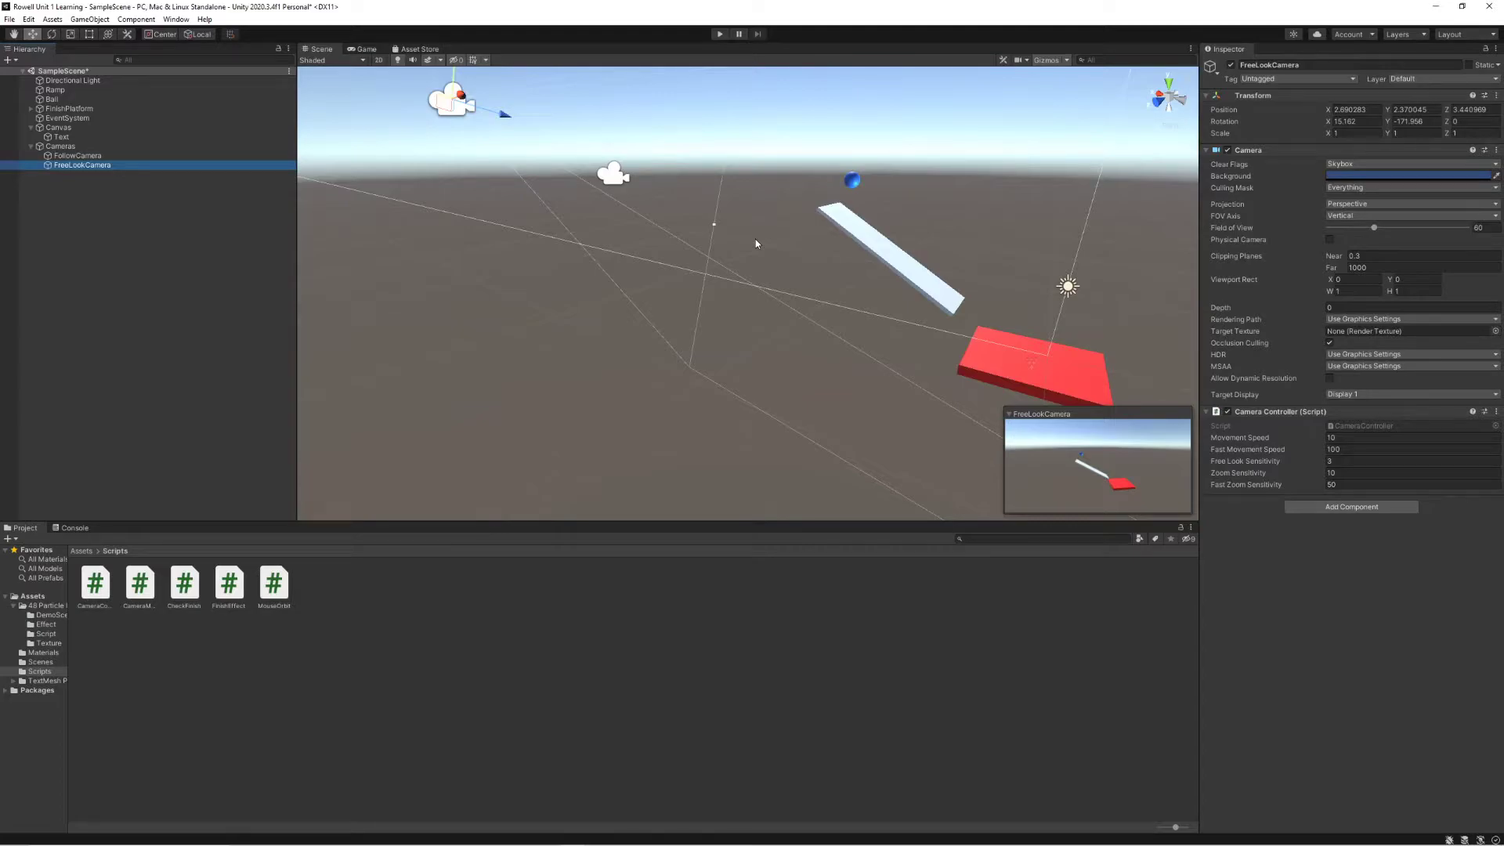
click(79, 155)
click(107, 164)
click(107, 159)
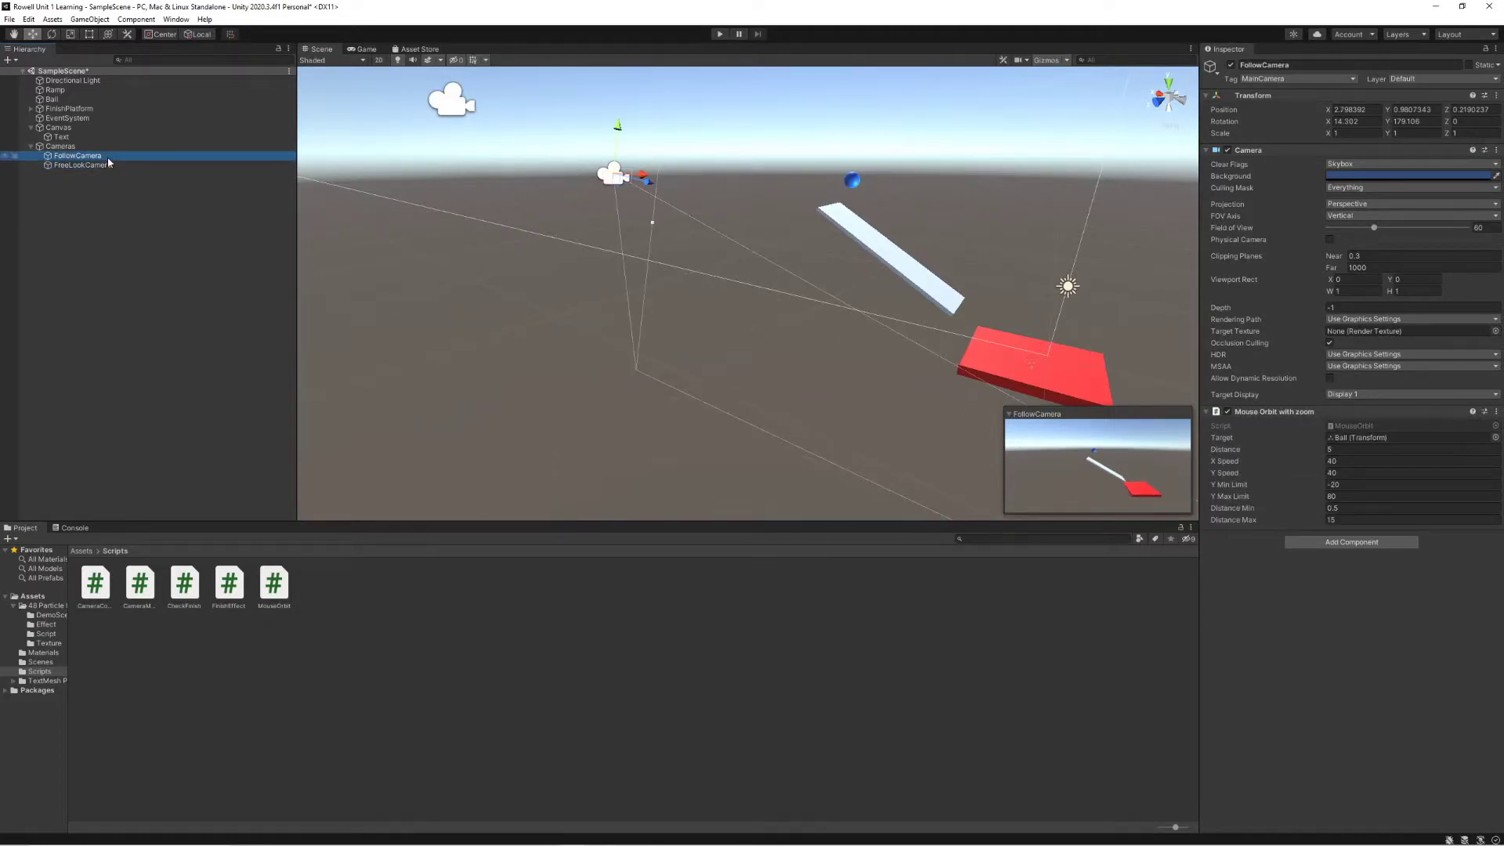
Step: Select the Canvas, frame it in the Scene view and examine its outline from an angle
click(118, 201)
click(67, 130)
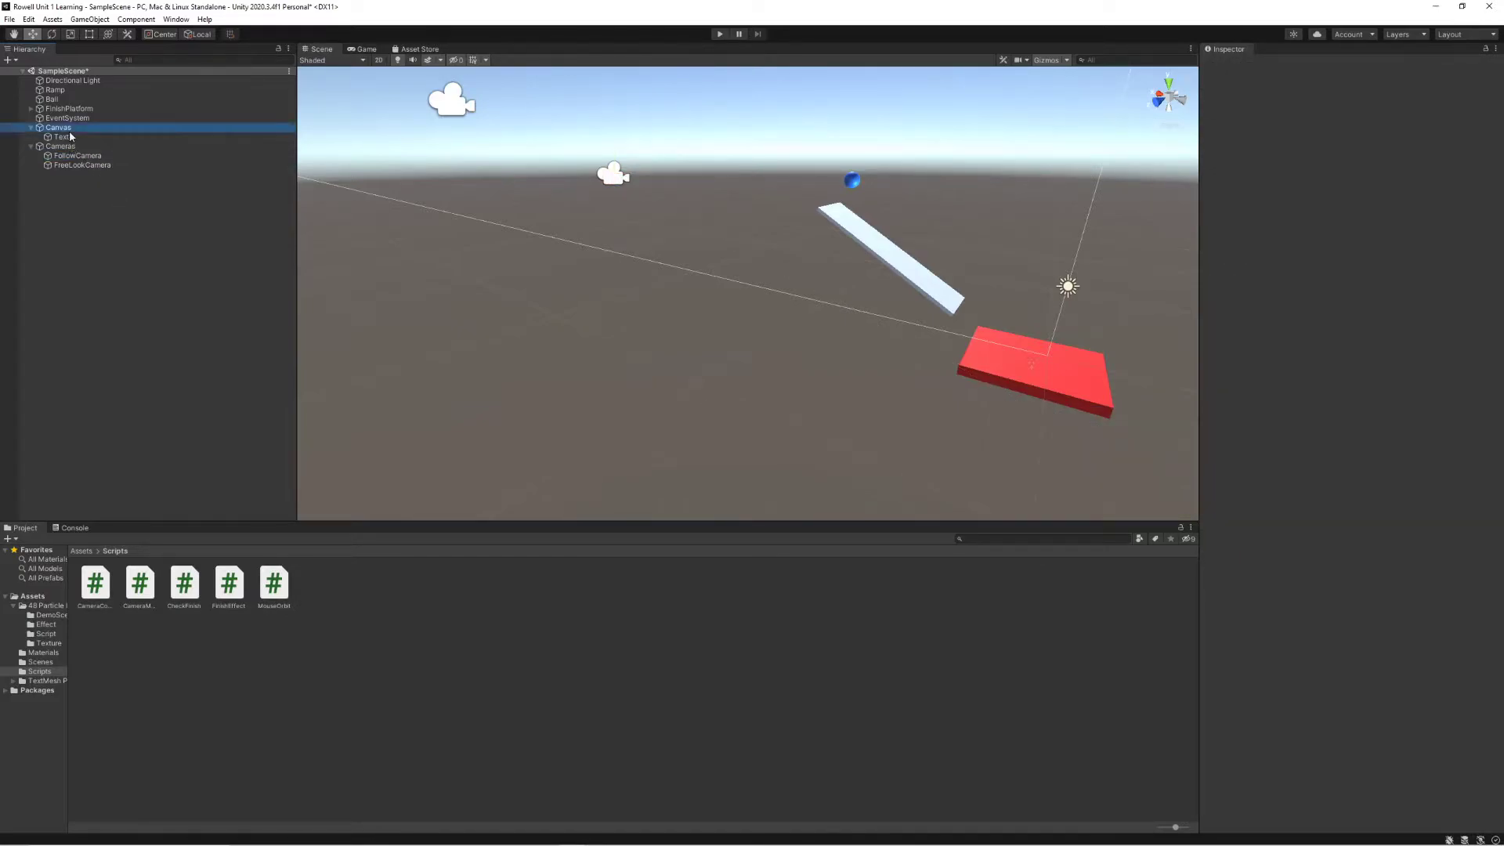
right_drag(587, 277, 545, 180)
scroll(547, 250, down, 3)
scroll(548, 267, down, 3)
right_drag(549, 269, 637, 238)
key(s)
key(a)
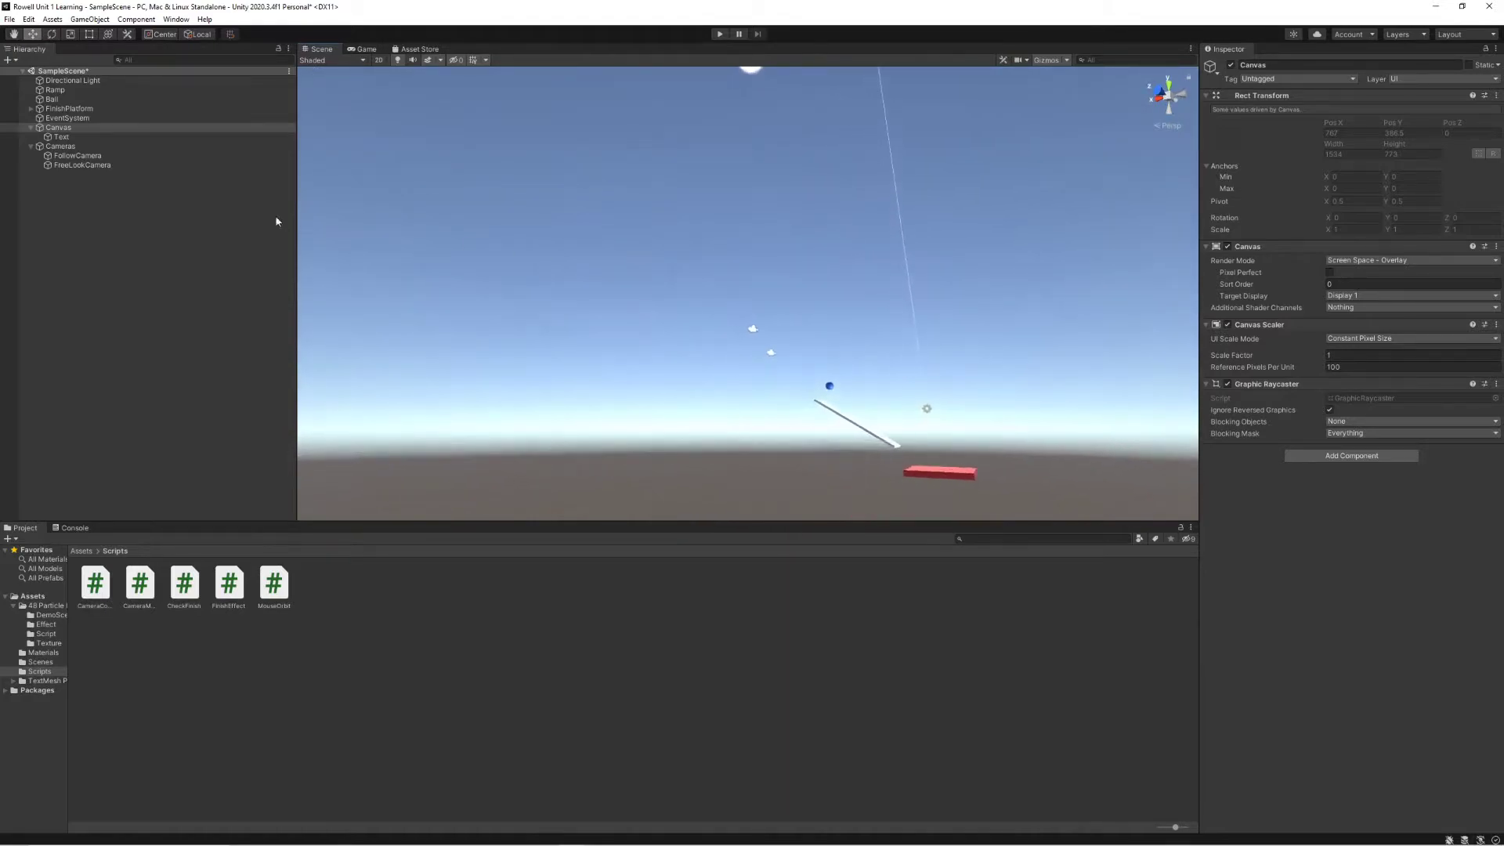
double_click(144, 127)
right_drag(736, 305, 698, 275)
click(873, 157)
click(873, 157)
click(944, 192)
click(133, 128)
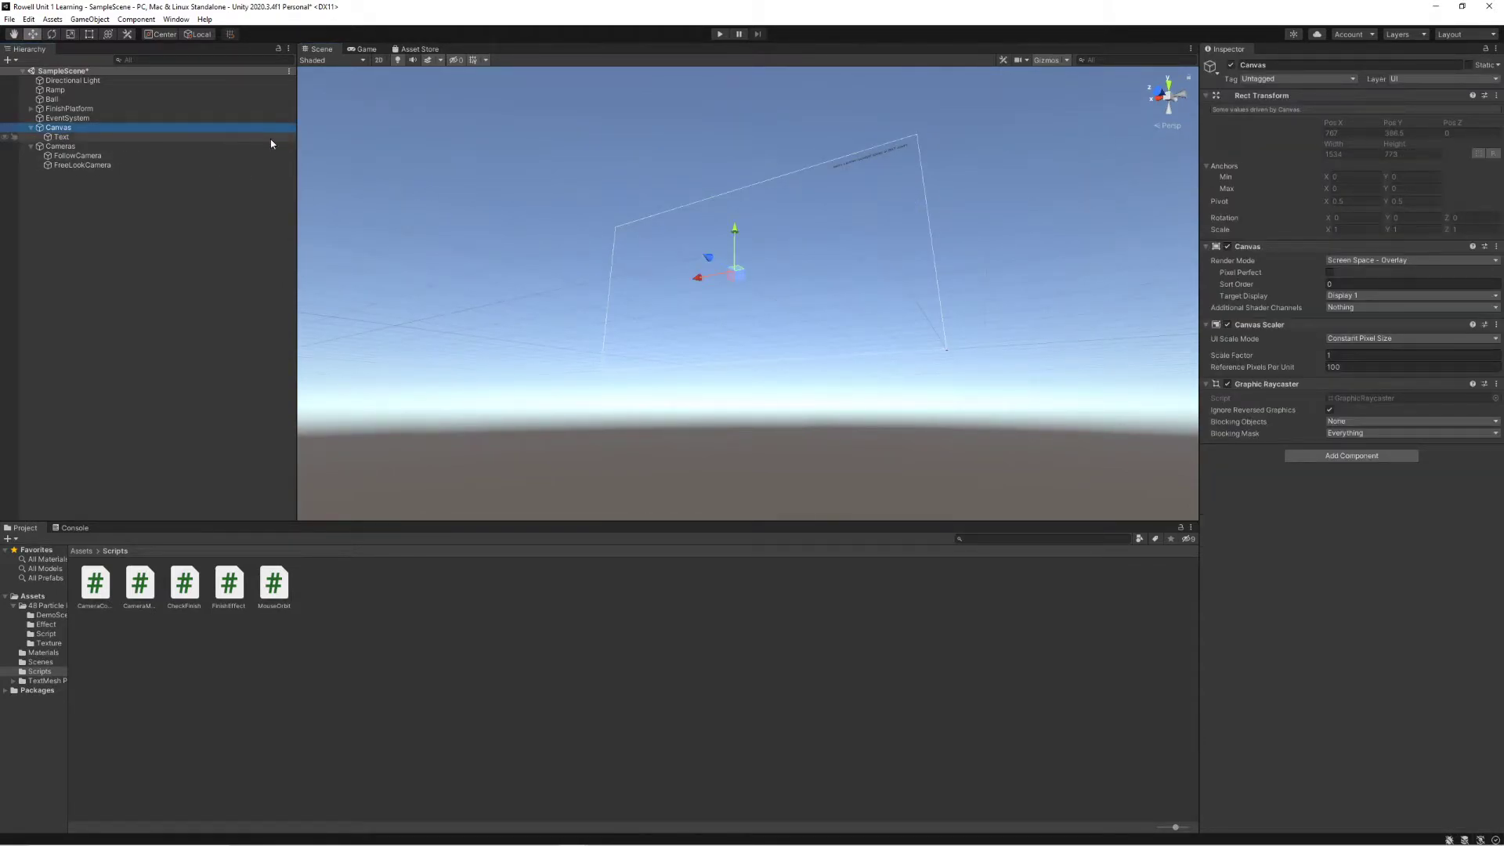
Step: Switch the Scene view to 2D and inspect the Canvas's camera-switching Text object and its settings
click(381, 61)
key(t)
scroll(736, 280, up, 10)
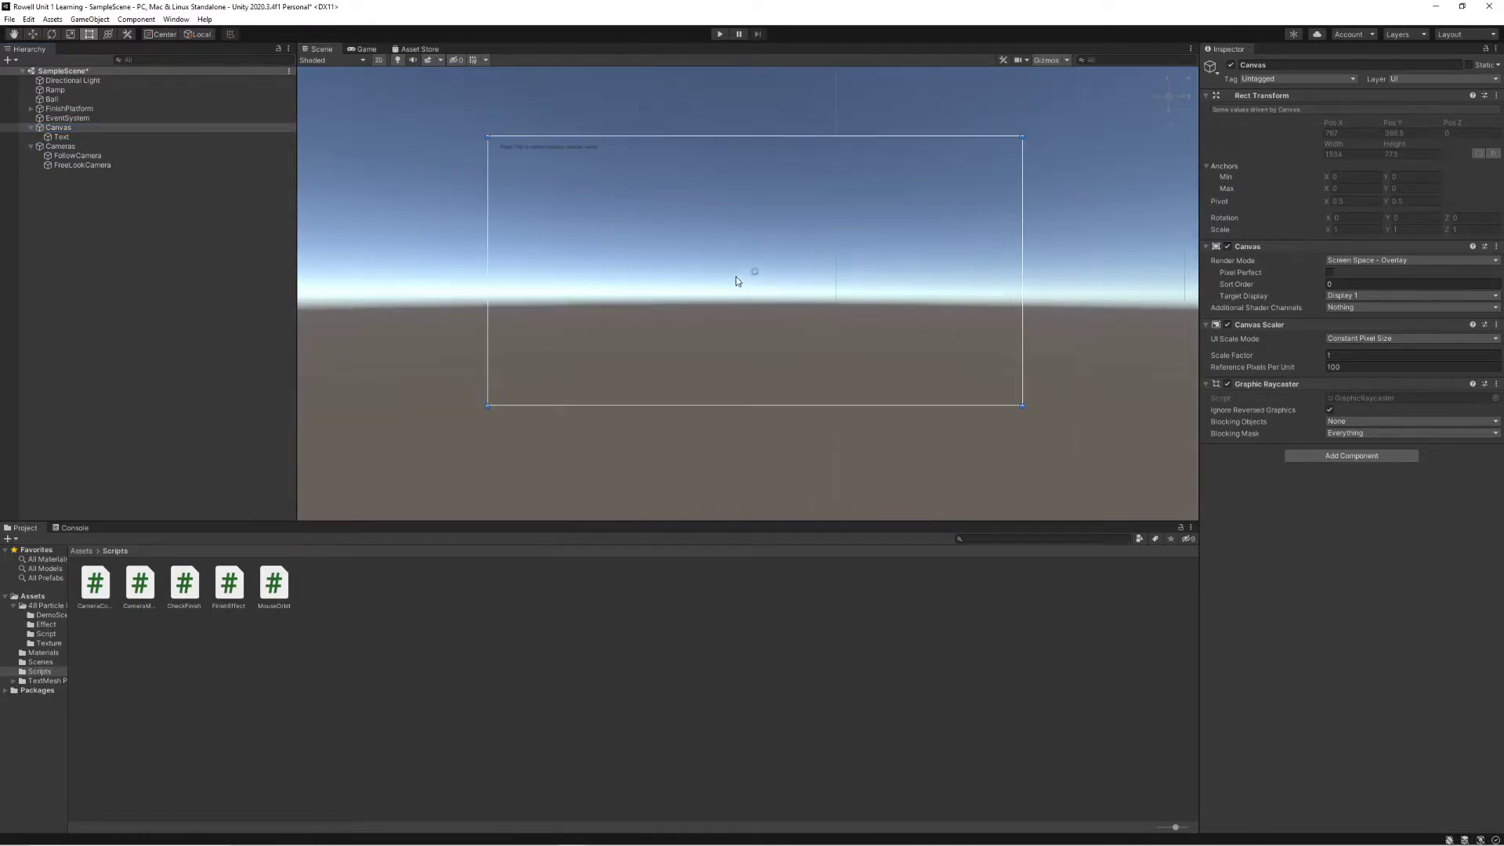
middle_drag(631, 226, 588, 285)
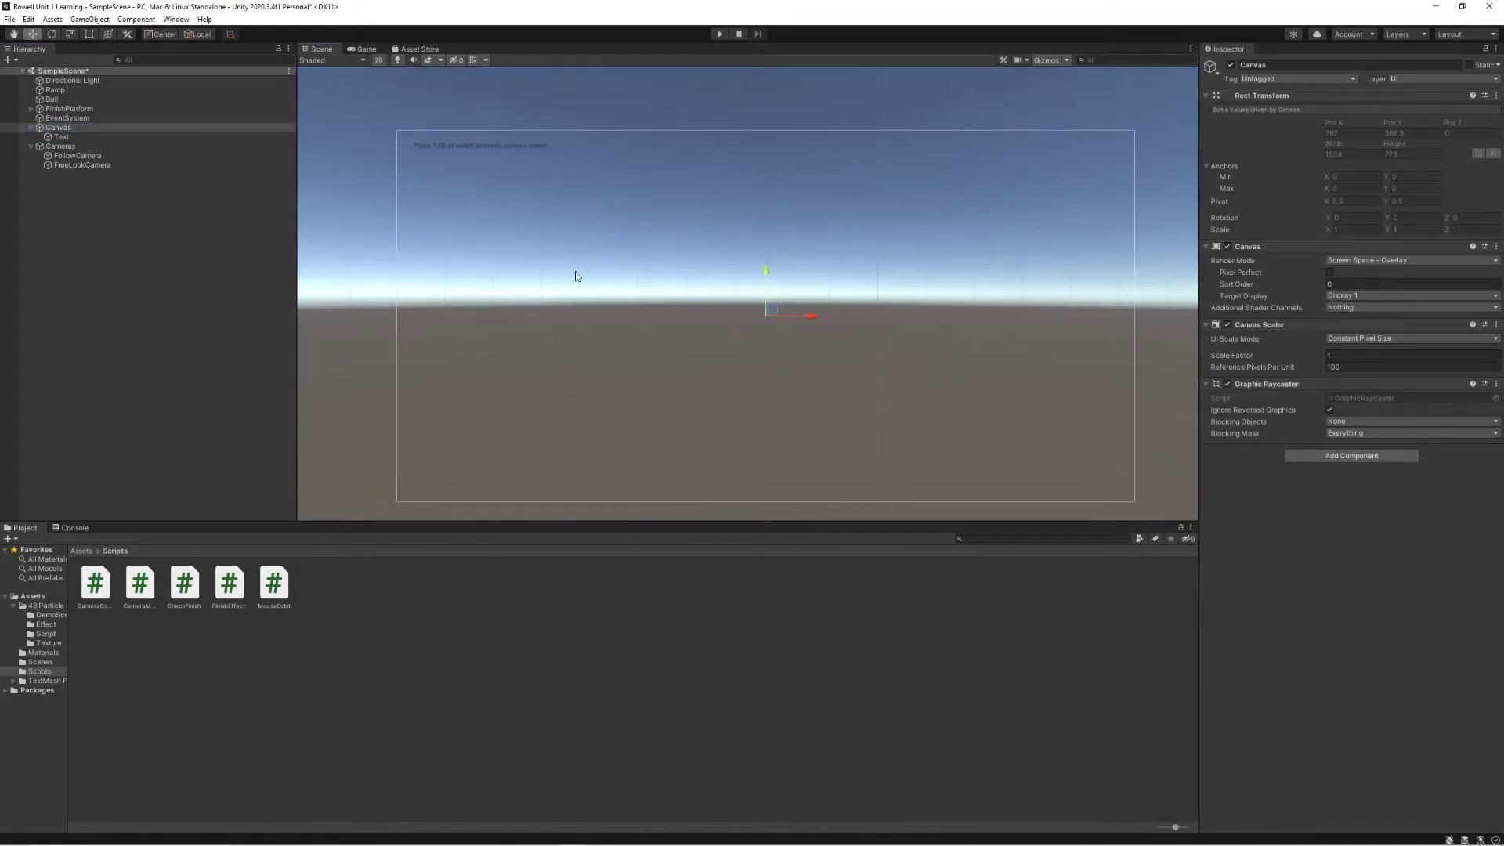
click(452, 149)
click(534, 106)
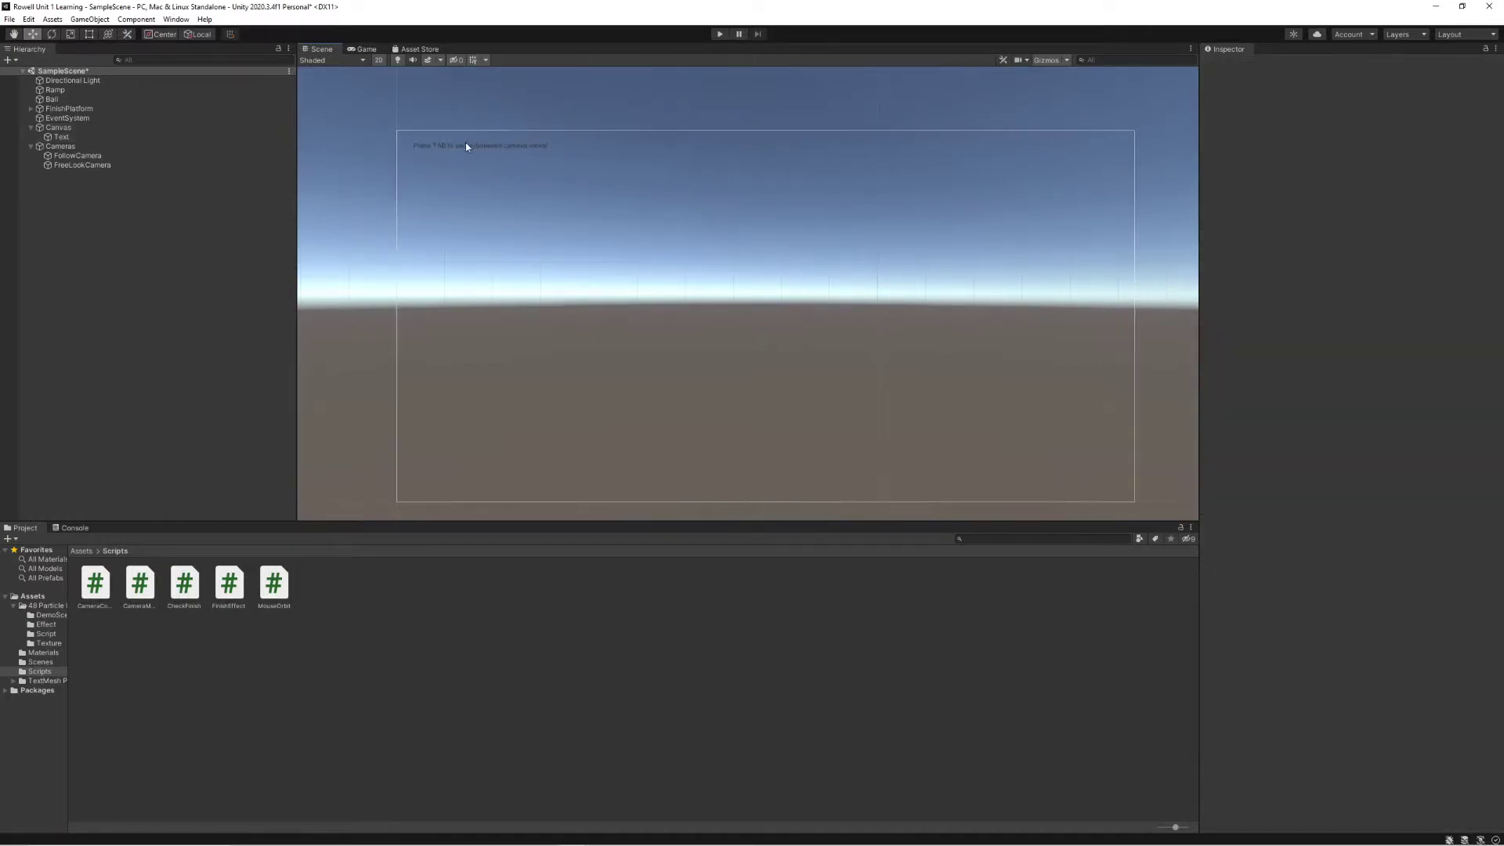
scroll(578, 197, down, 2)
scroll(625, 223, up, 1)
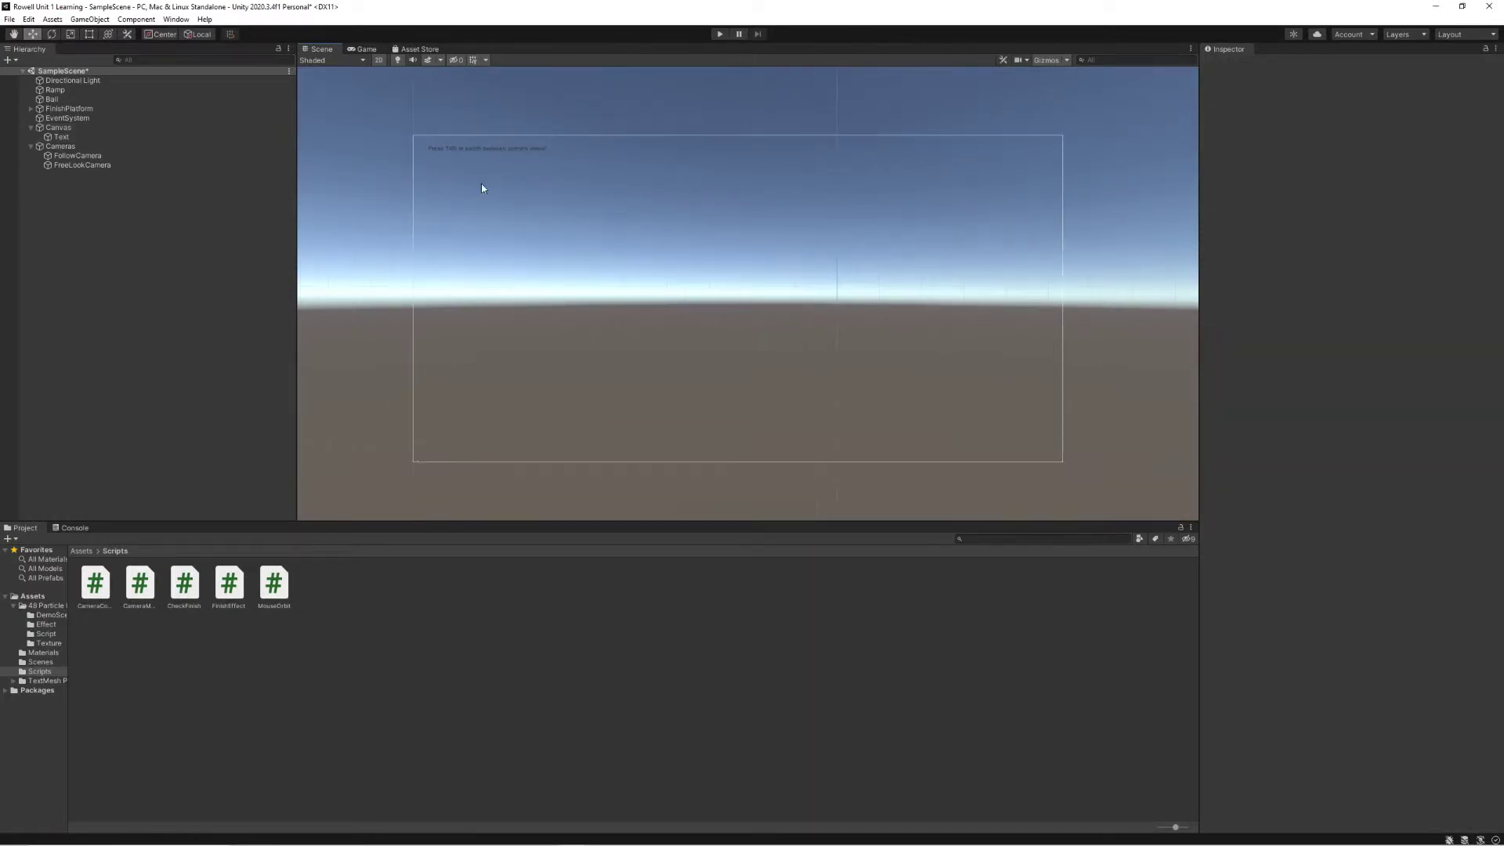
click(483, 148)
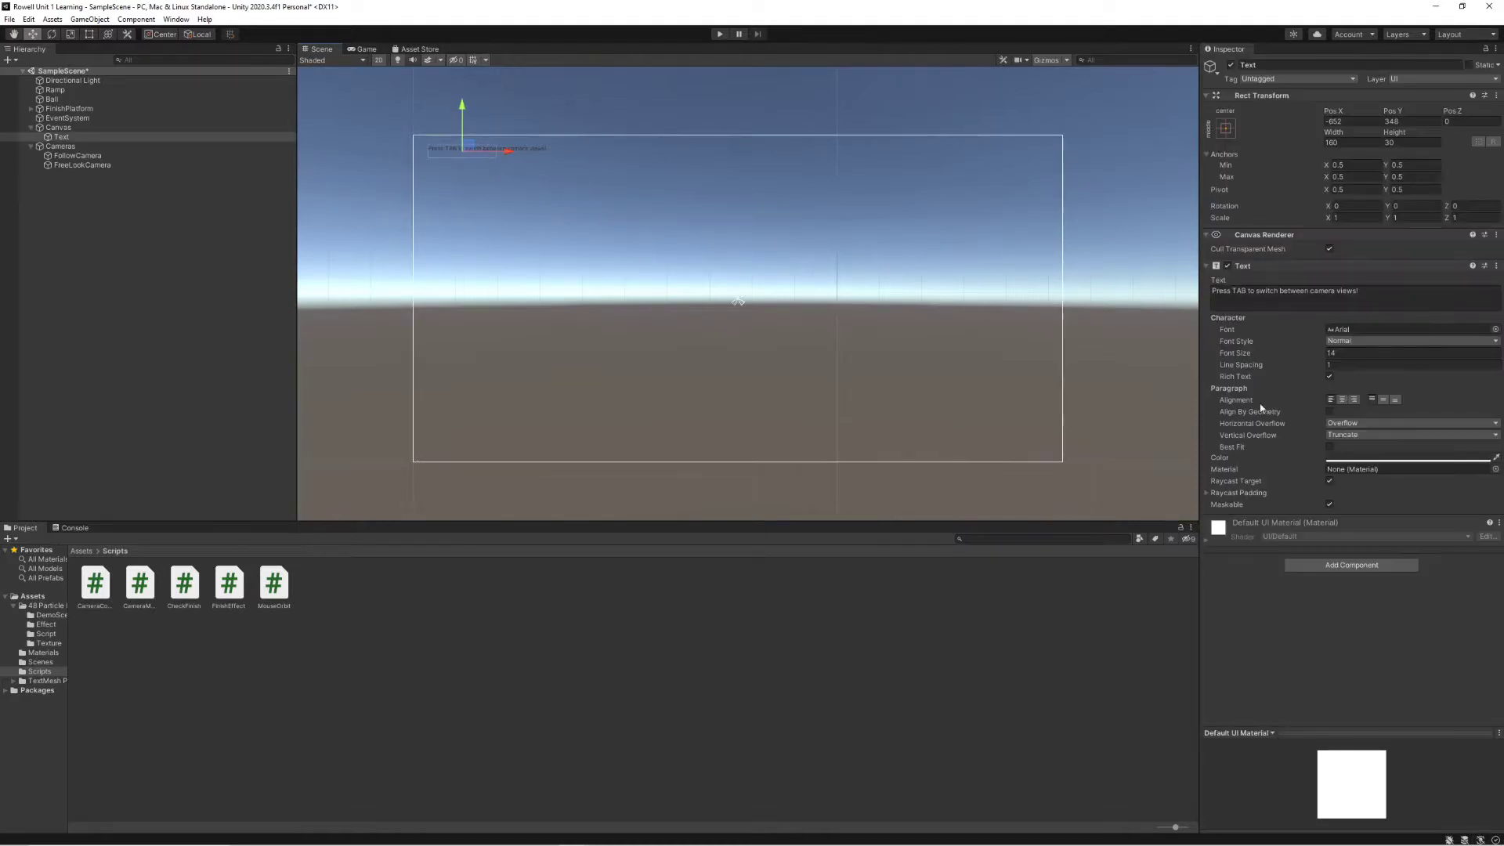
Step: Browse the UI element types available for the Canvas without adding one
right_click(59, 128)
mouse_move(99, 362)
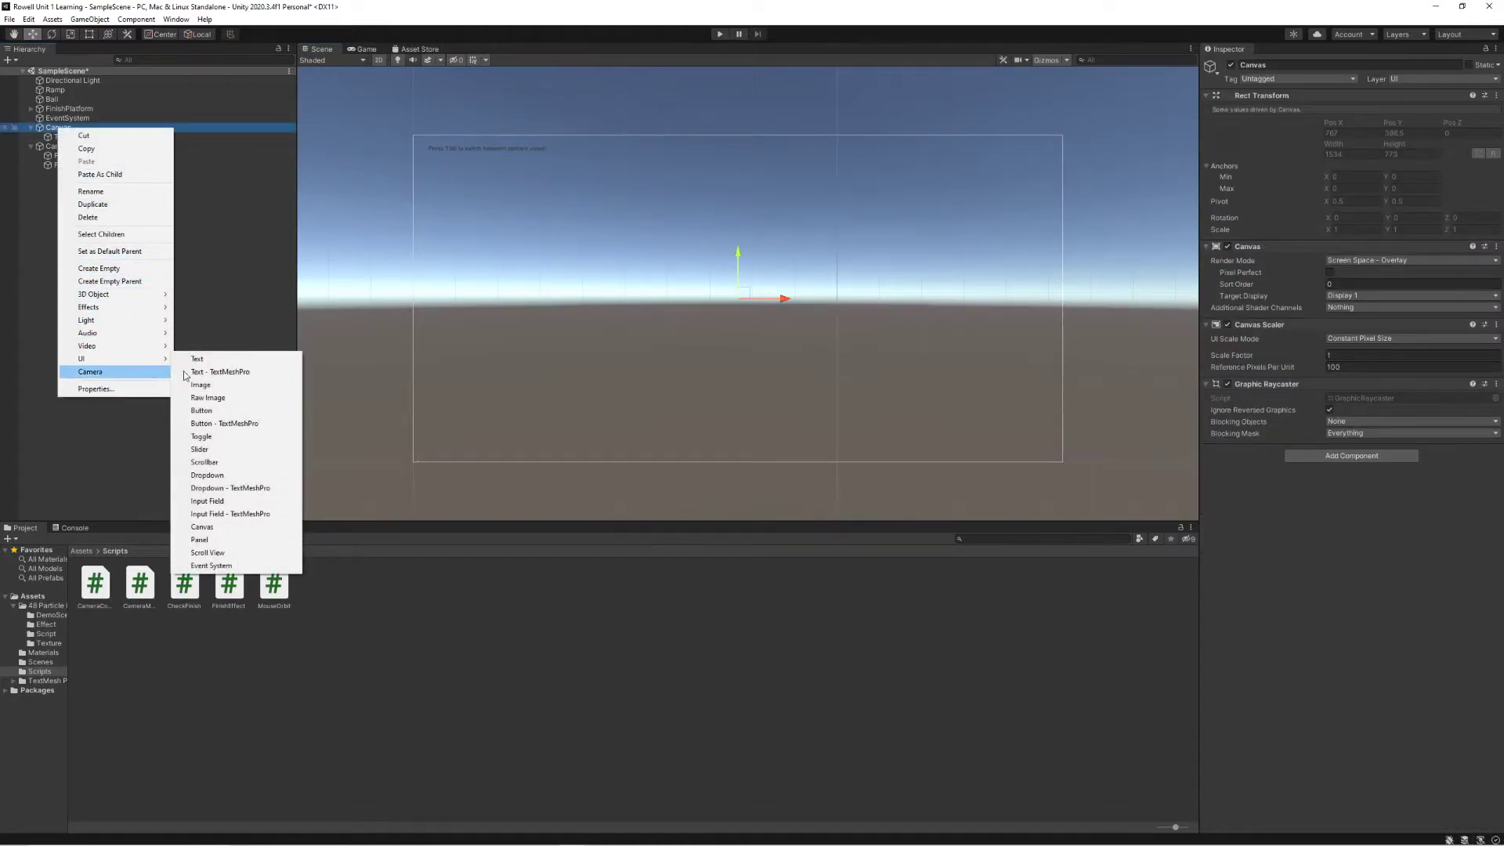
click(255, 295)
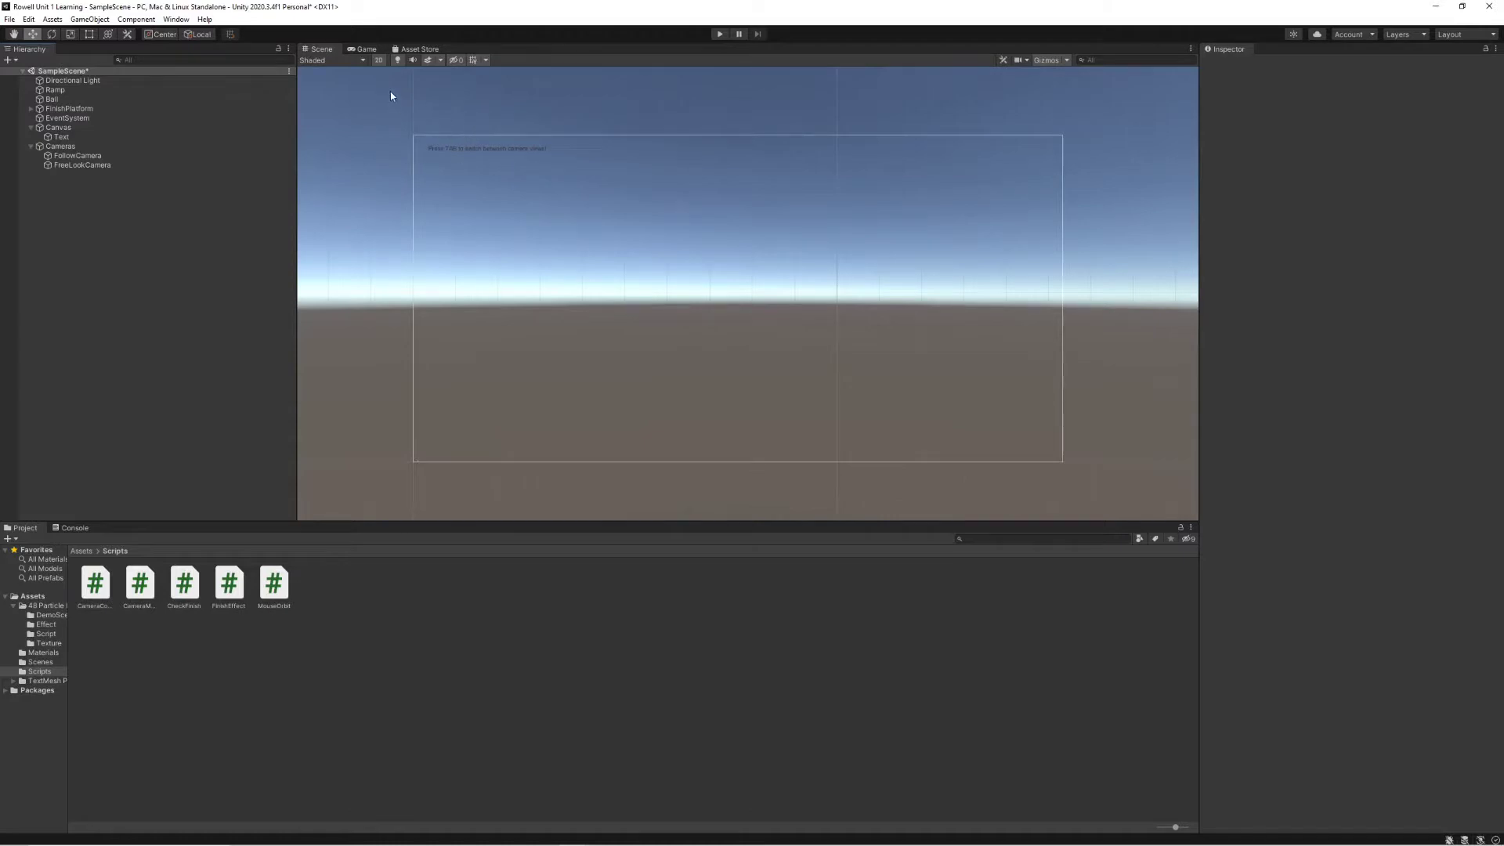
Step: Return the Scene view to 3D, frame the ball, and review the Ramp's components
click(378, 59)
right_drag(705, 258, 846, 320)
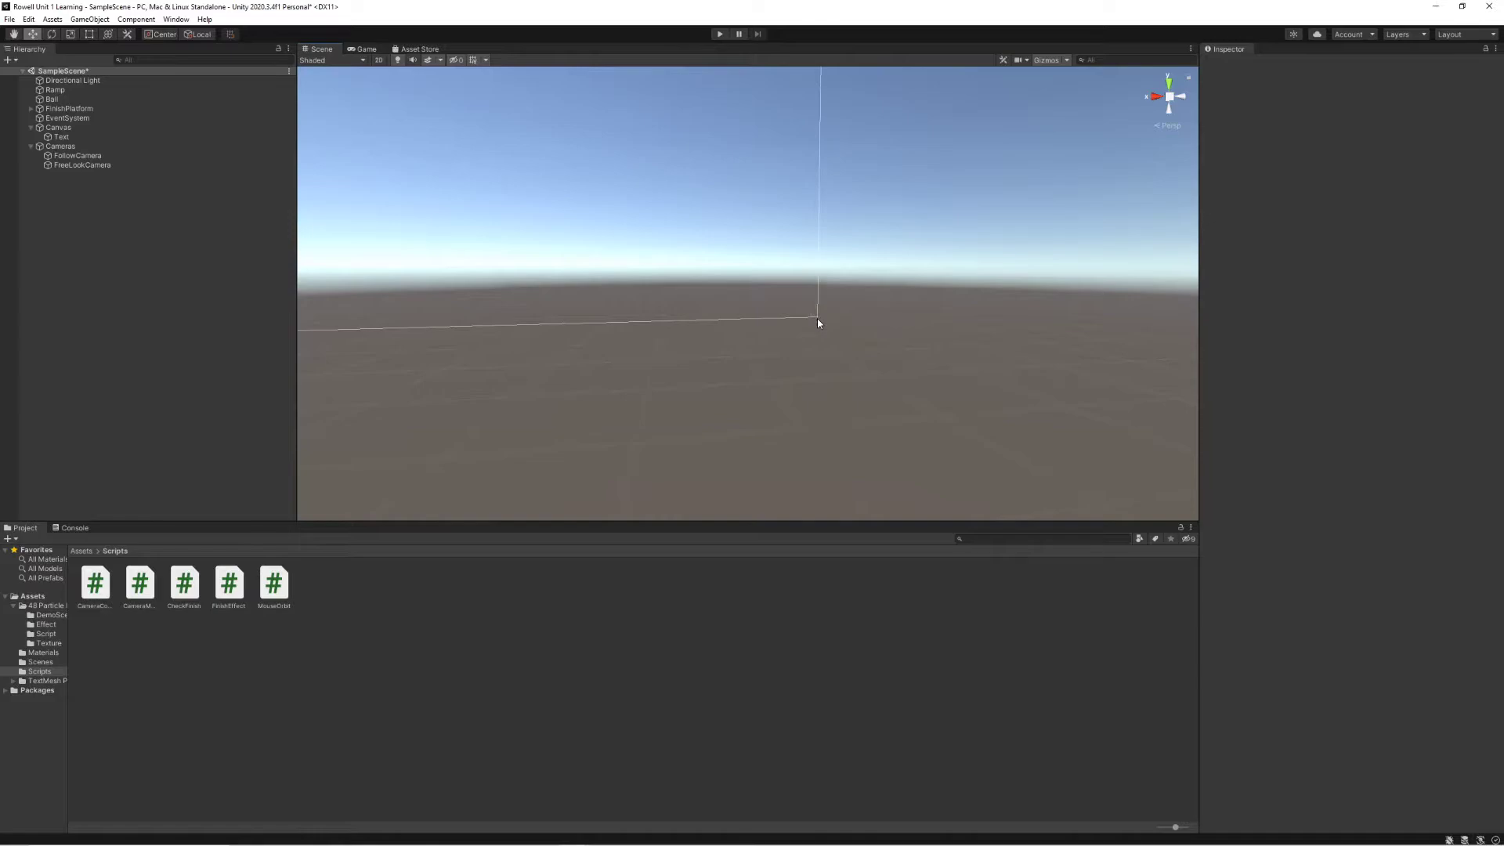
double_click(92, 100)
right_drag(527, 235, 520, 279)
click(74, 91)
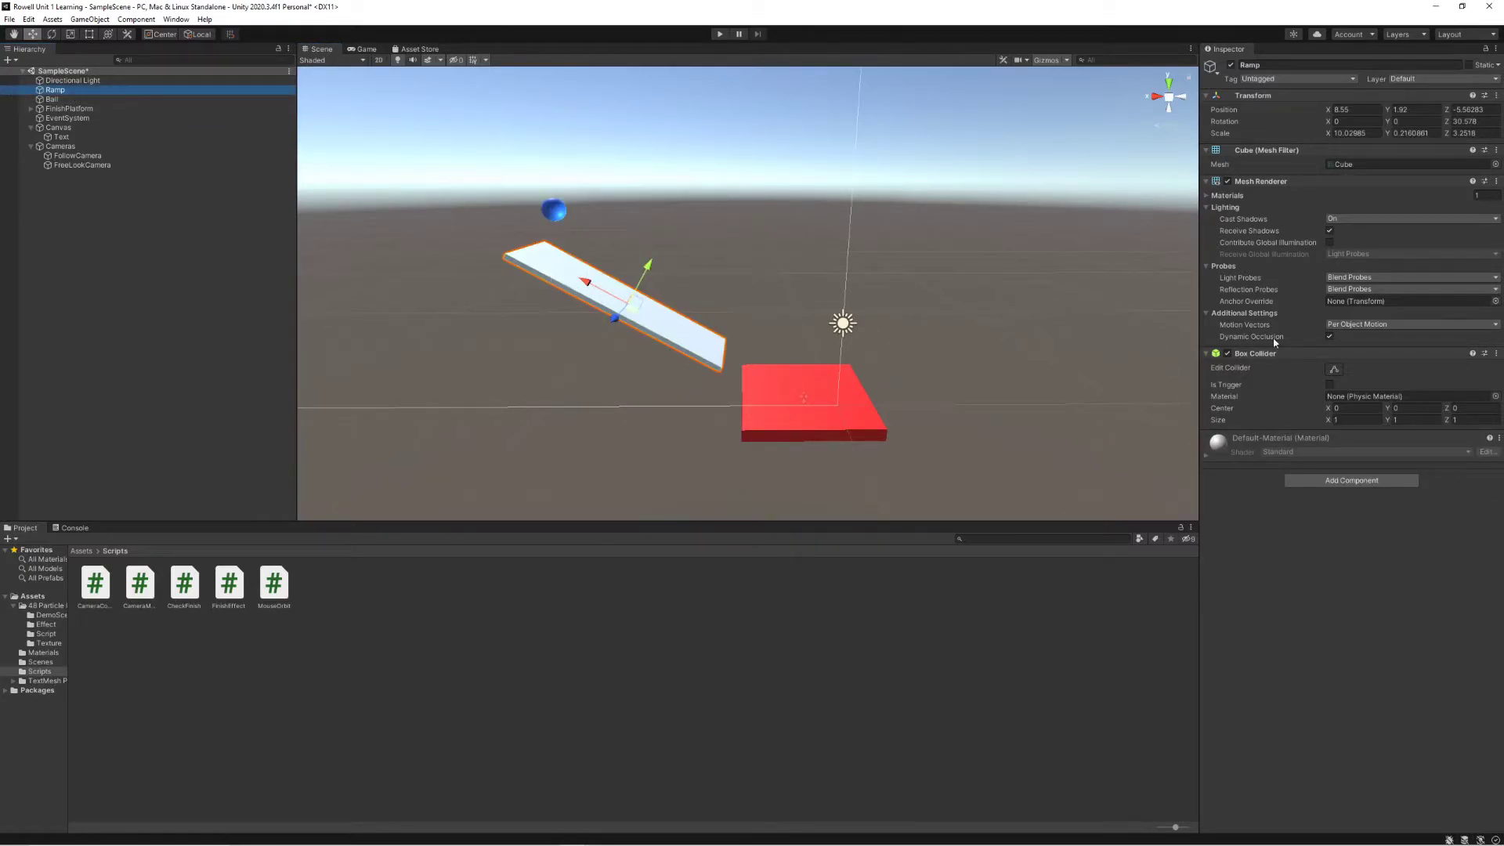
Step: Select the Ball and set its Rigidbody mass to 1.03
click(52, 100)
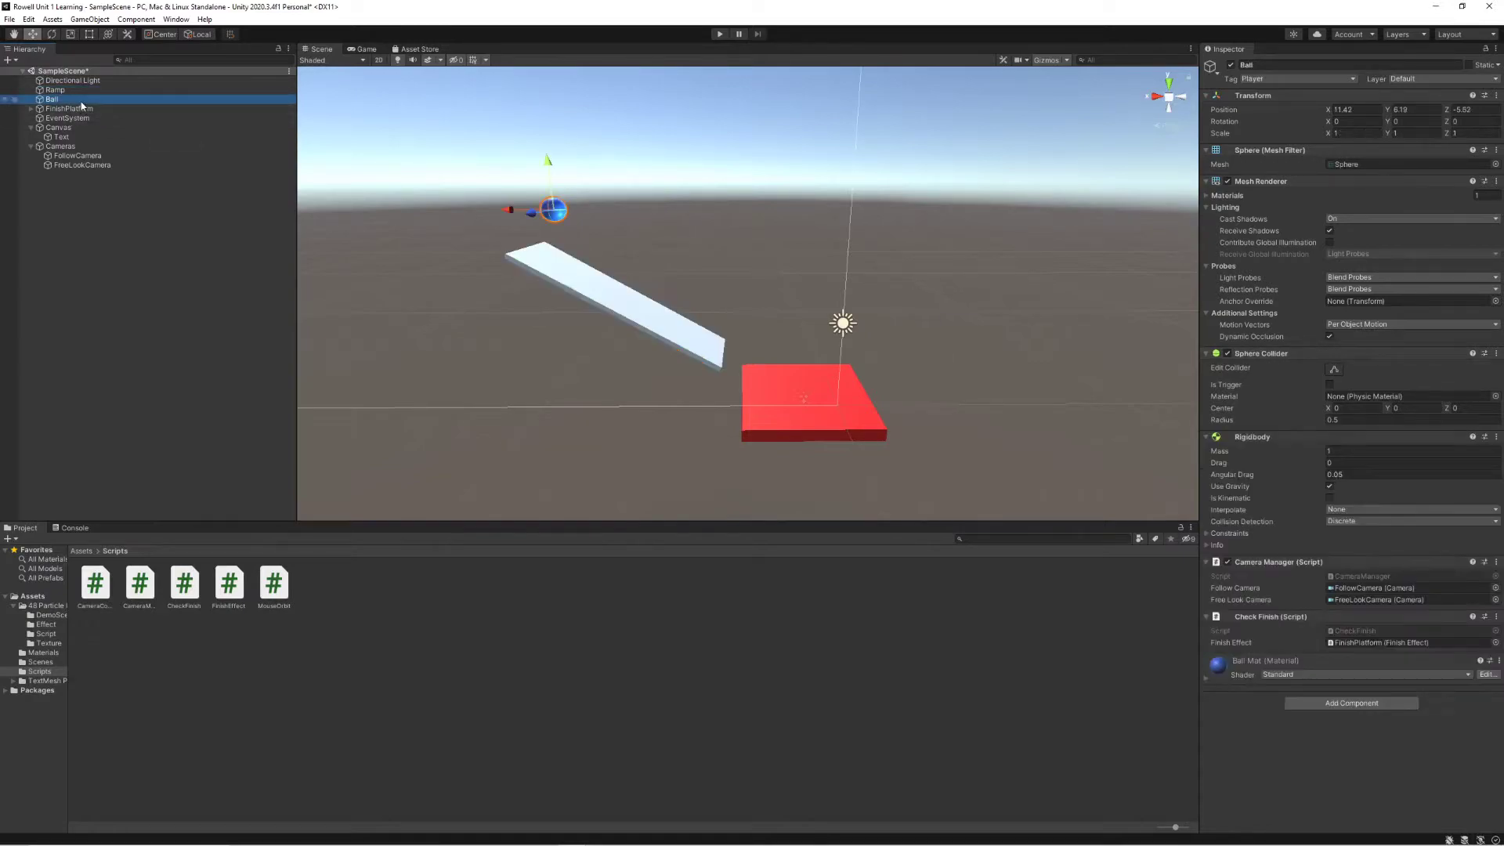
right_drag(632, 194, 708, 242)
key(a)
key(w)
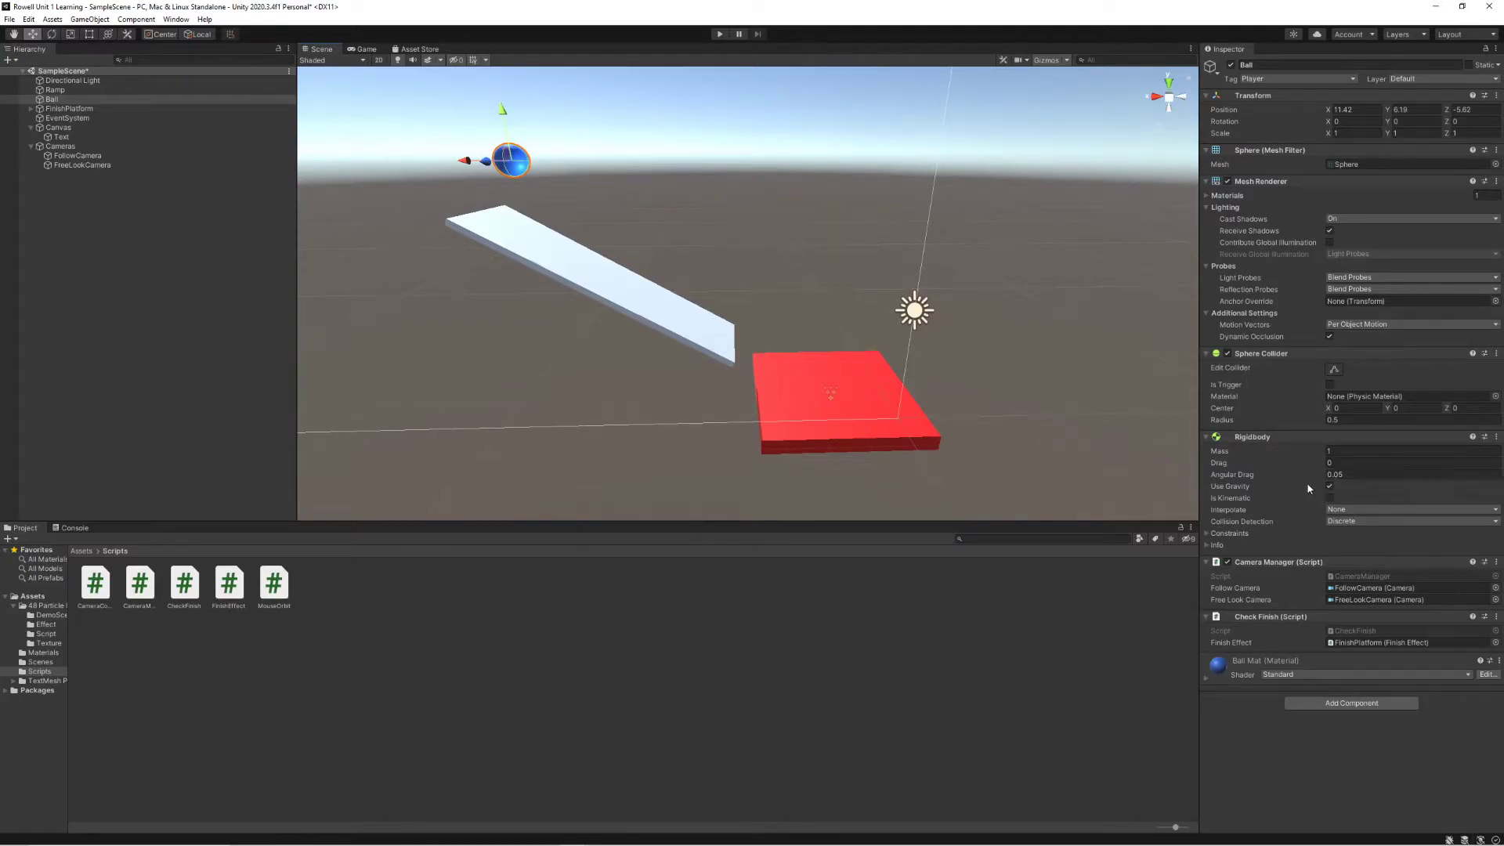
drag(1314, 454, 1319, 449)
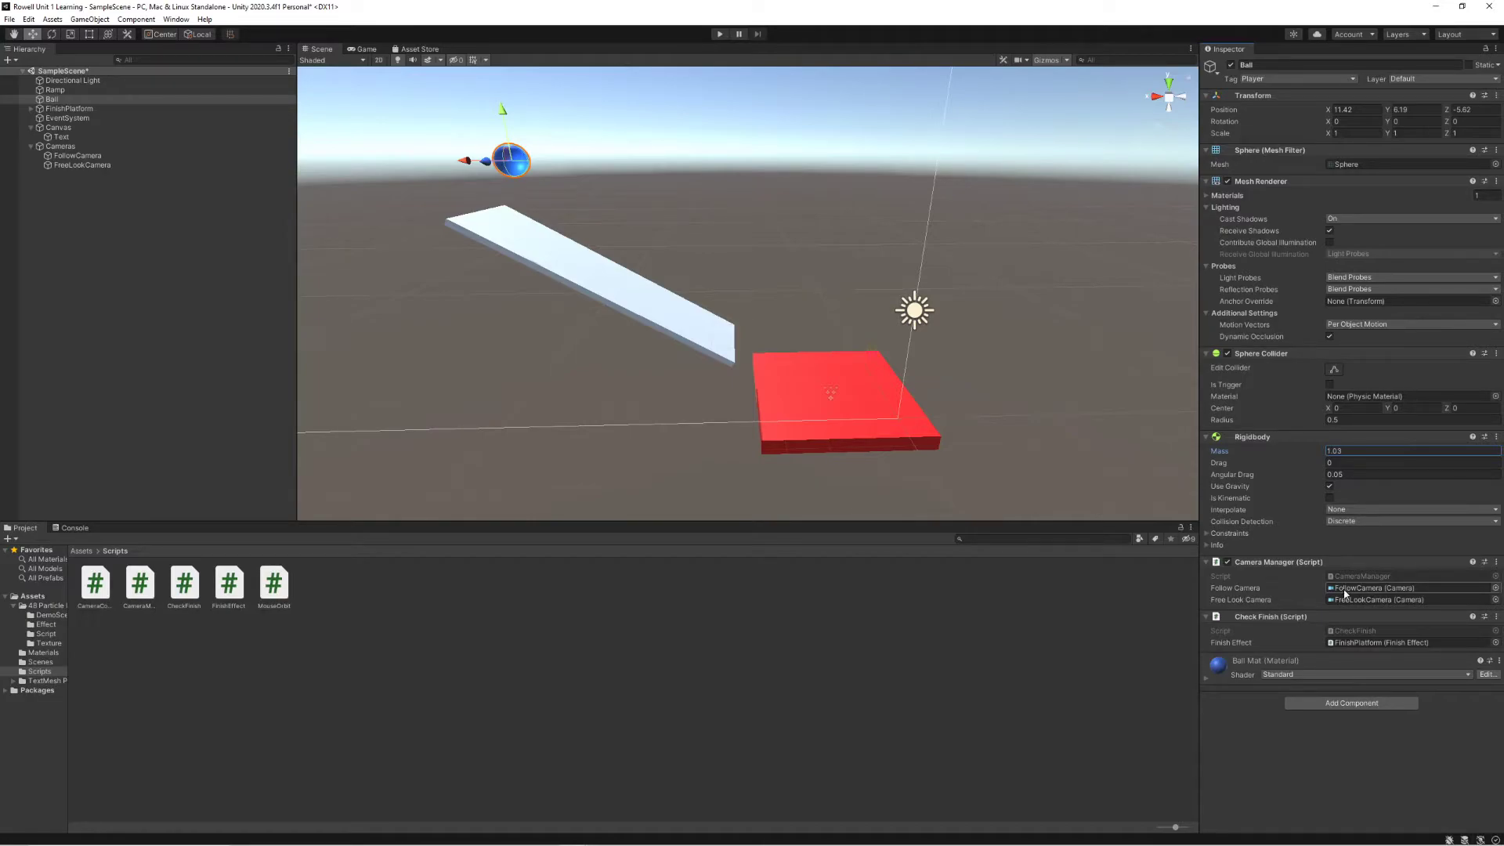
Step: Set Follow Camera and Free Look Camera to None in the Ball's Camera Manager and test-run the game
click(1495, 588)
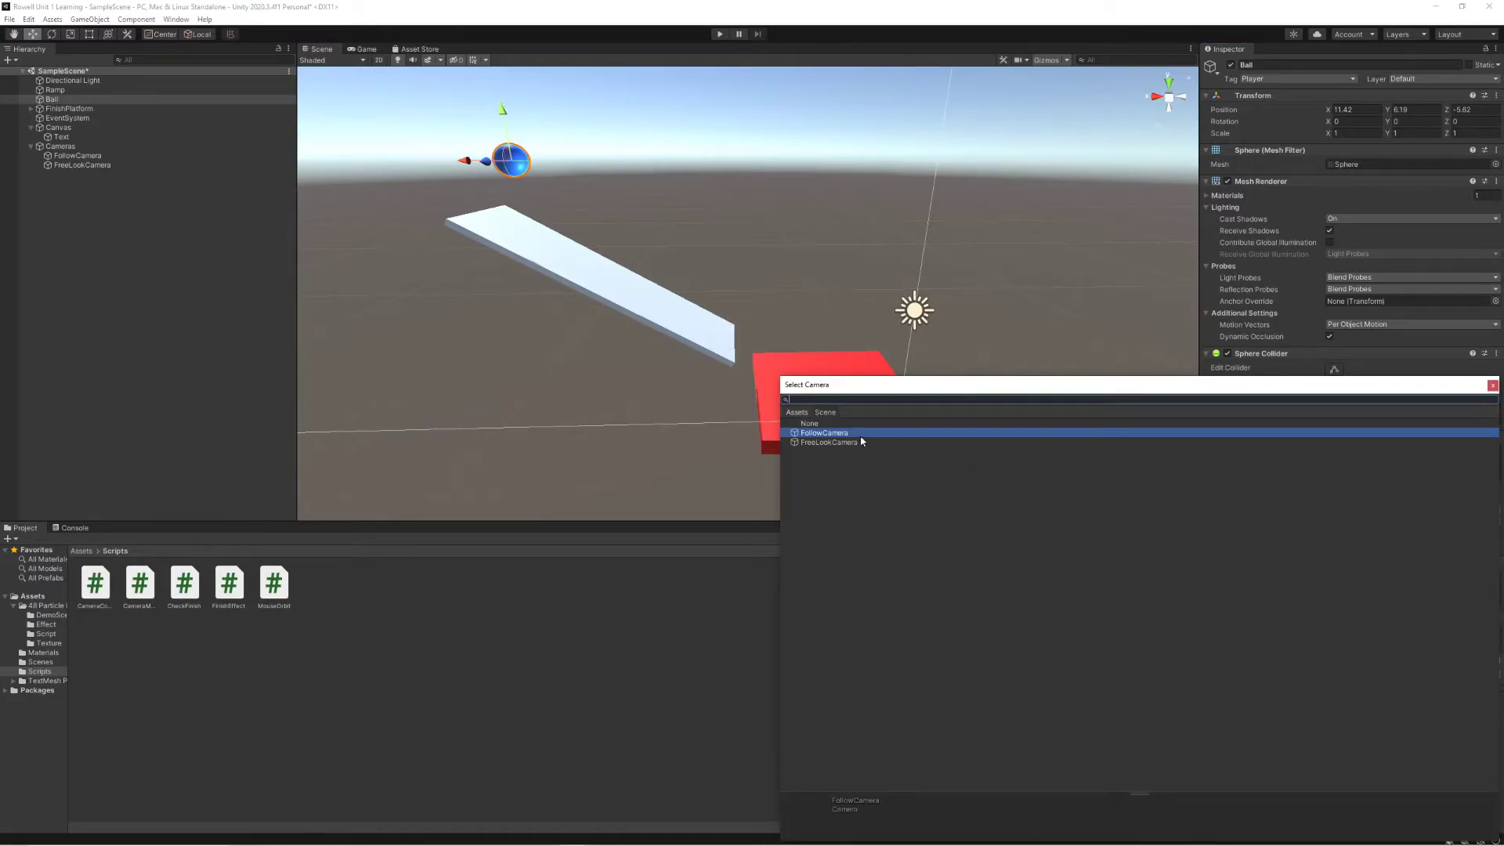
click(944, 423)
double_click(817, 424)
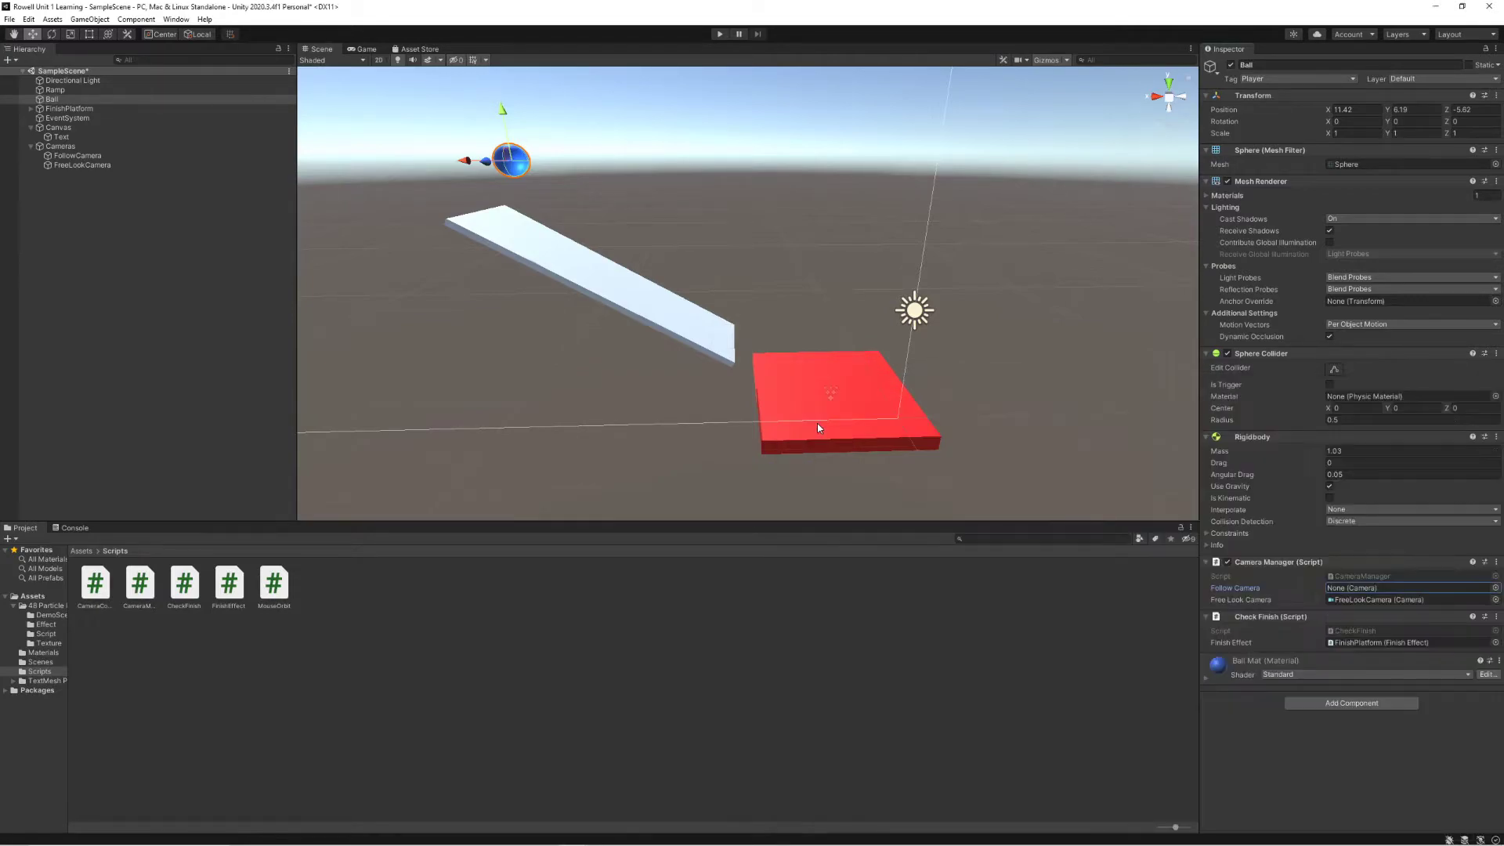
click(1496, 599)
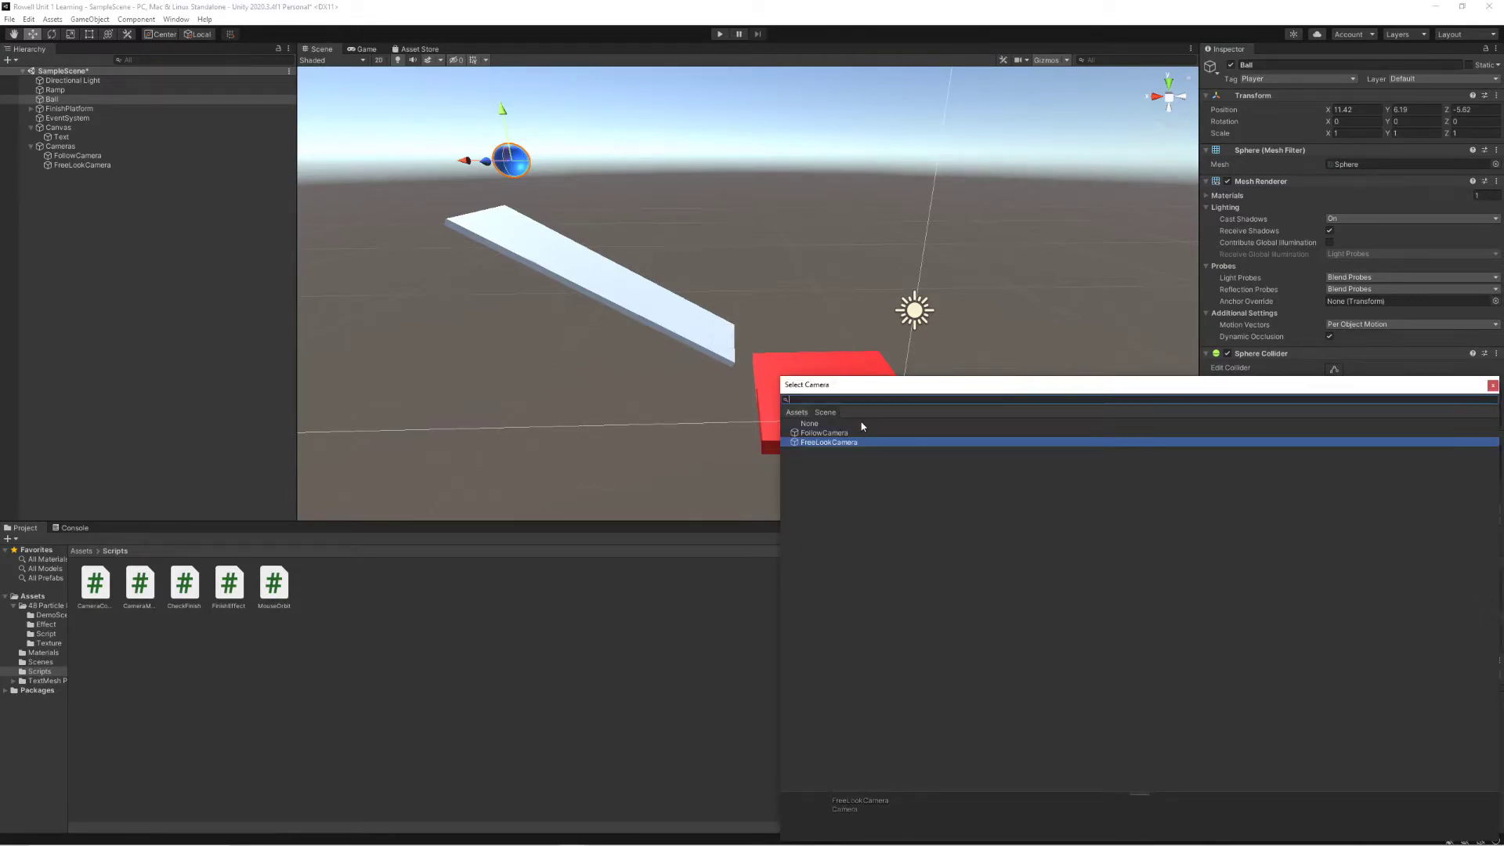
double_click(866, 423)
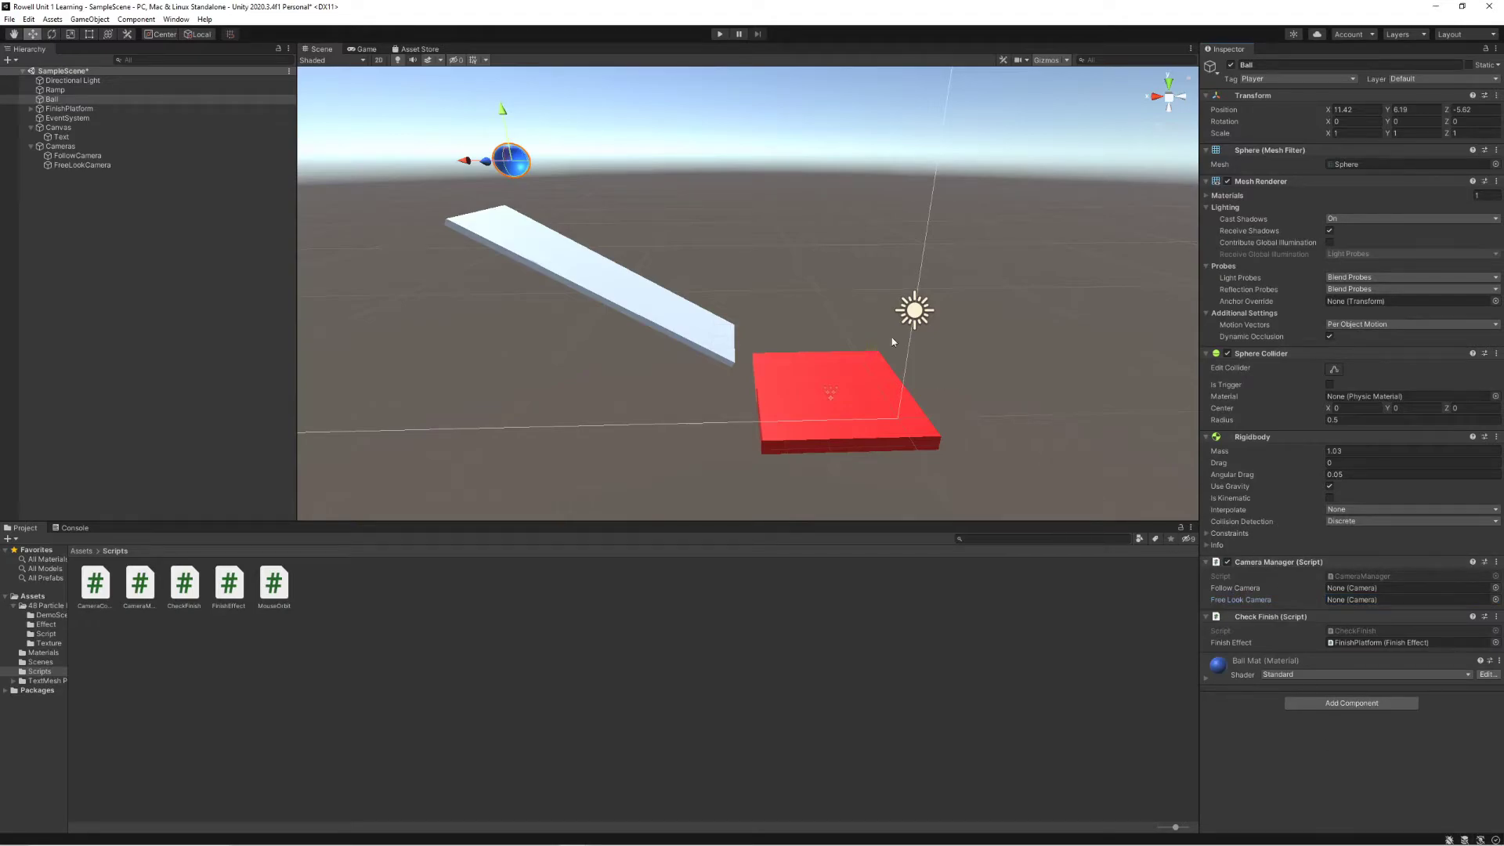
click(719, 34)
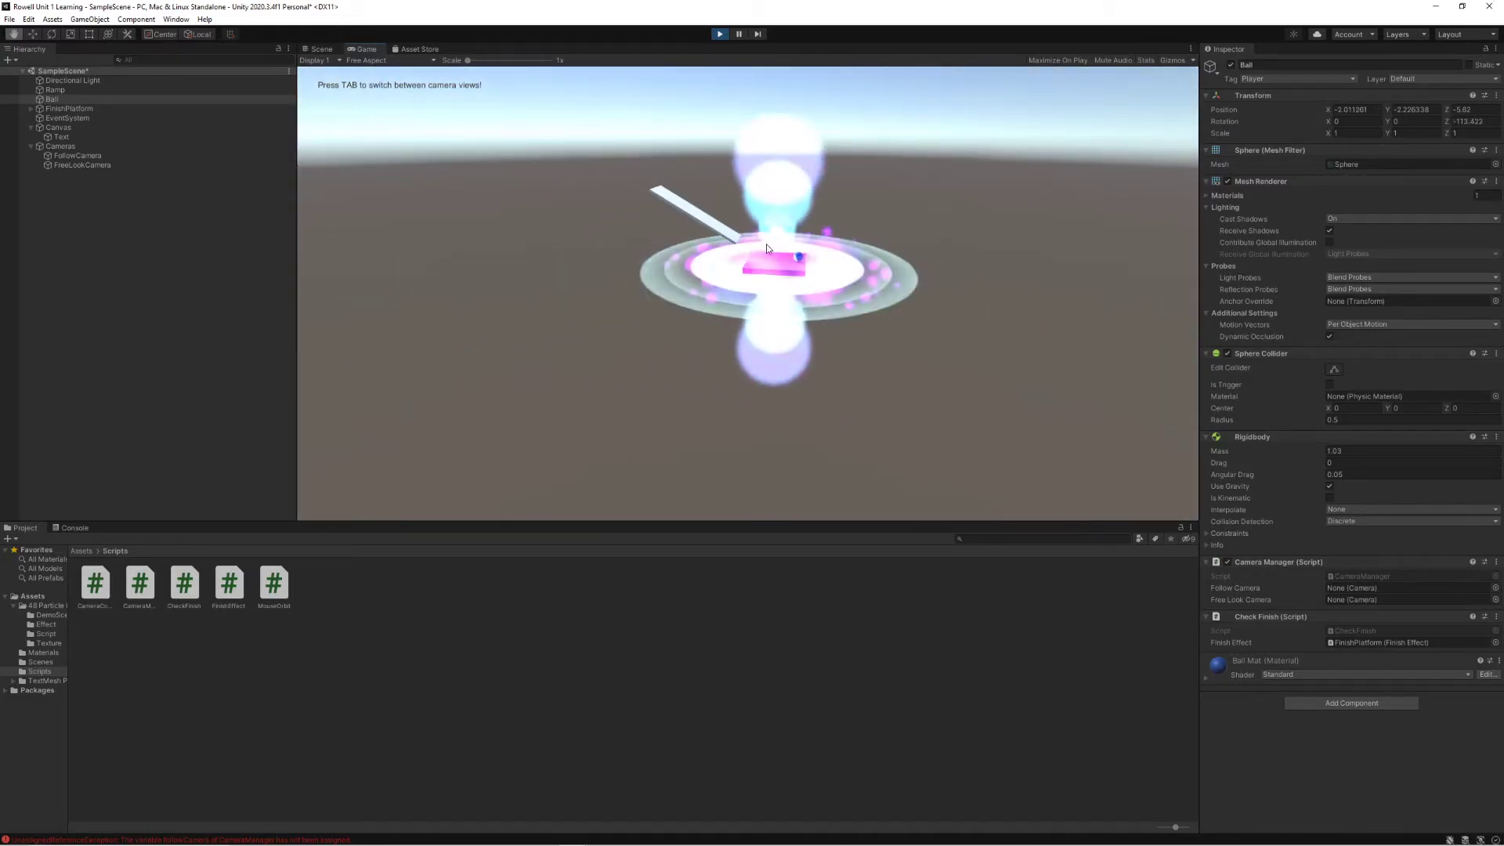
click(719, 35)
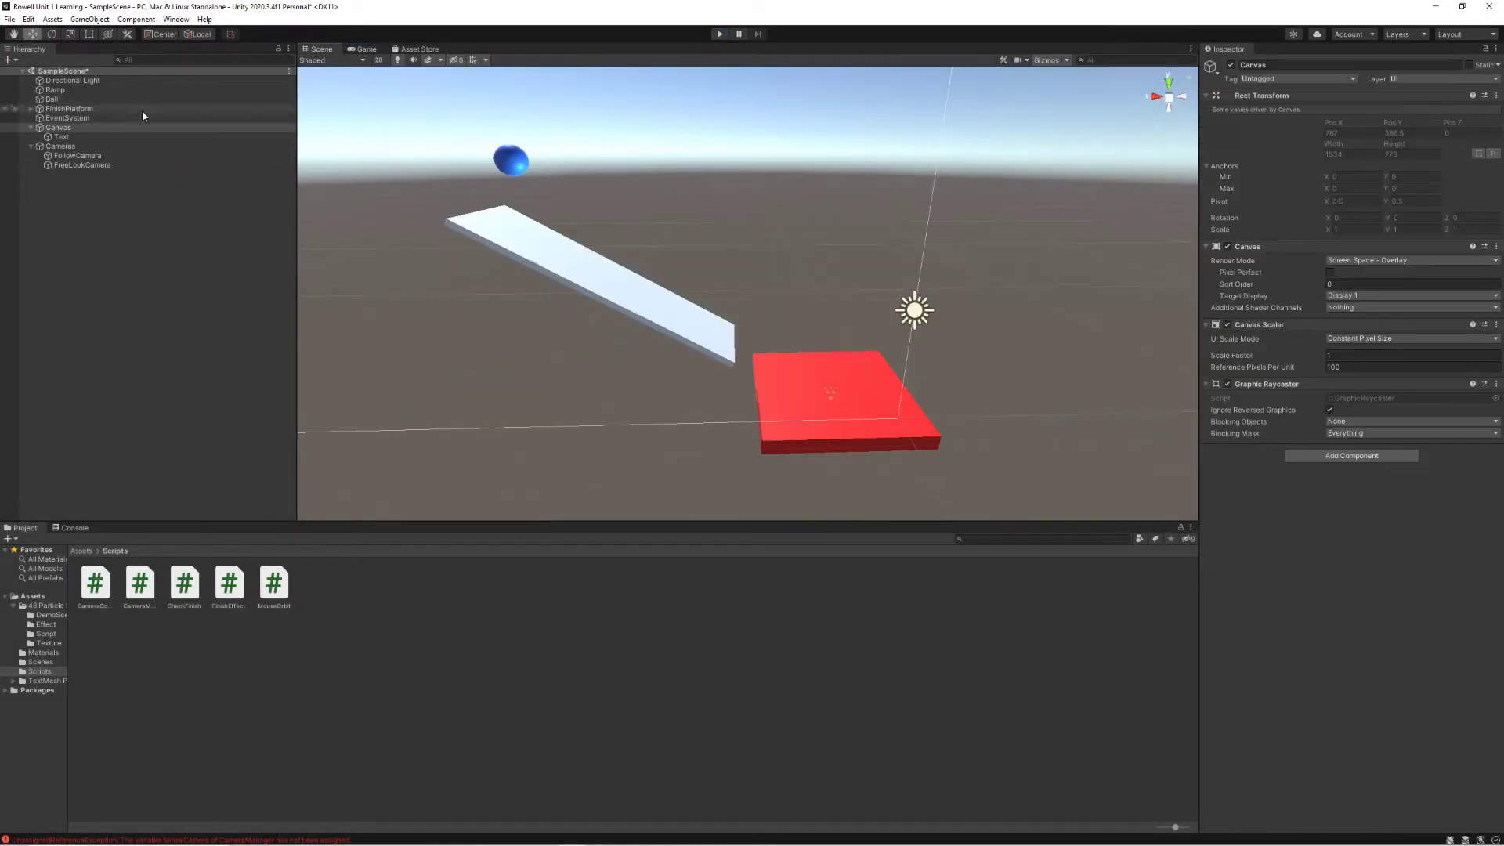
Step: Assign FollowCamera and FreeLookCamera to their matching slots in the Ball's Camera Manager script
click(129, 99)
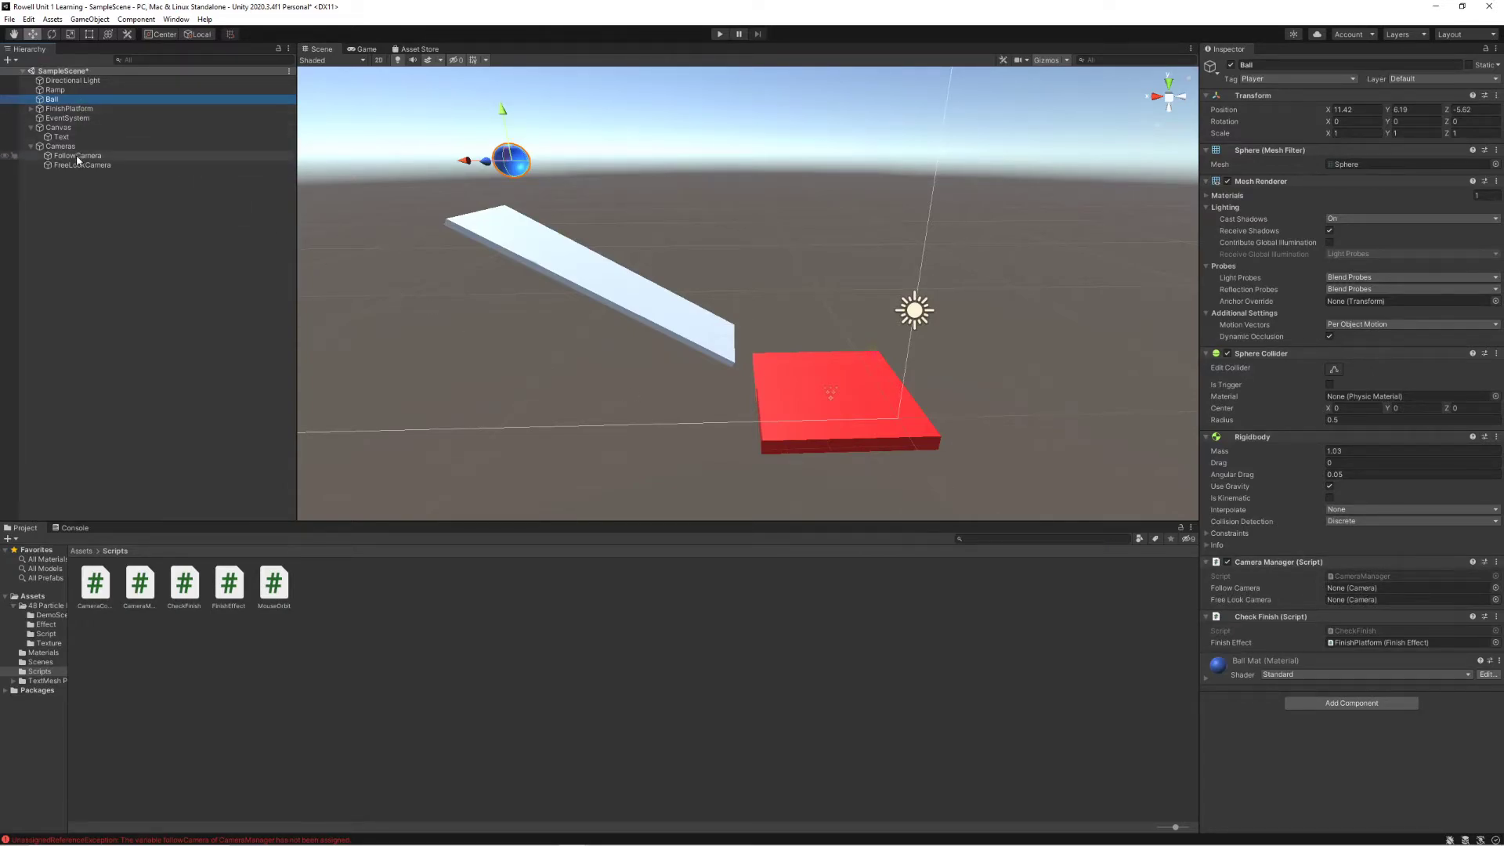
drag(64, 160, 1378, 590)
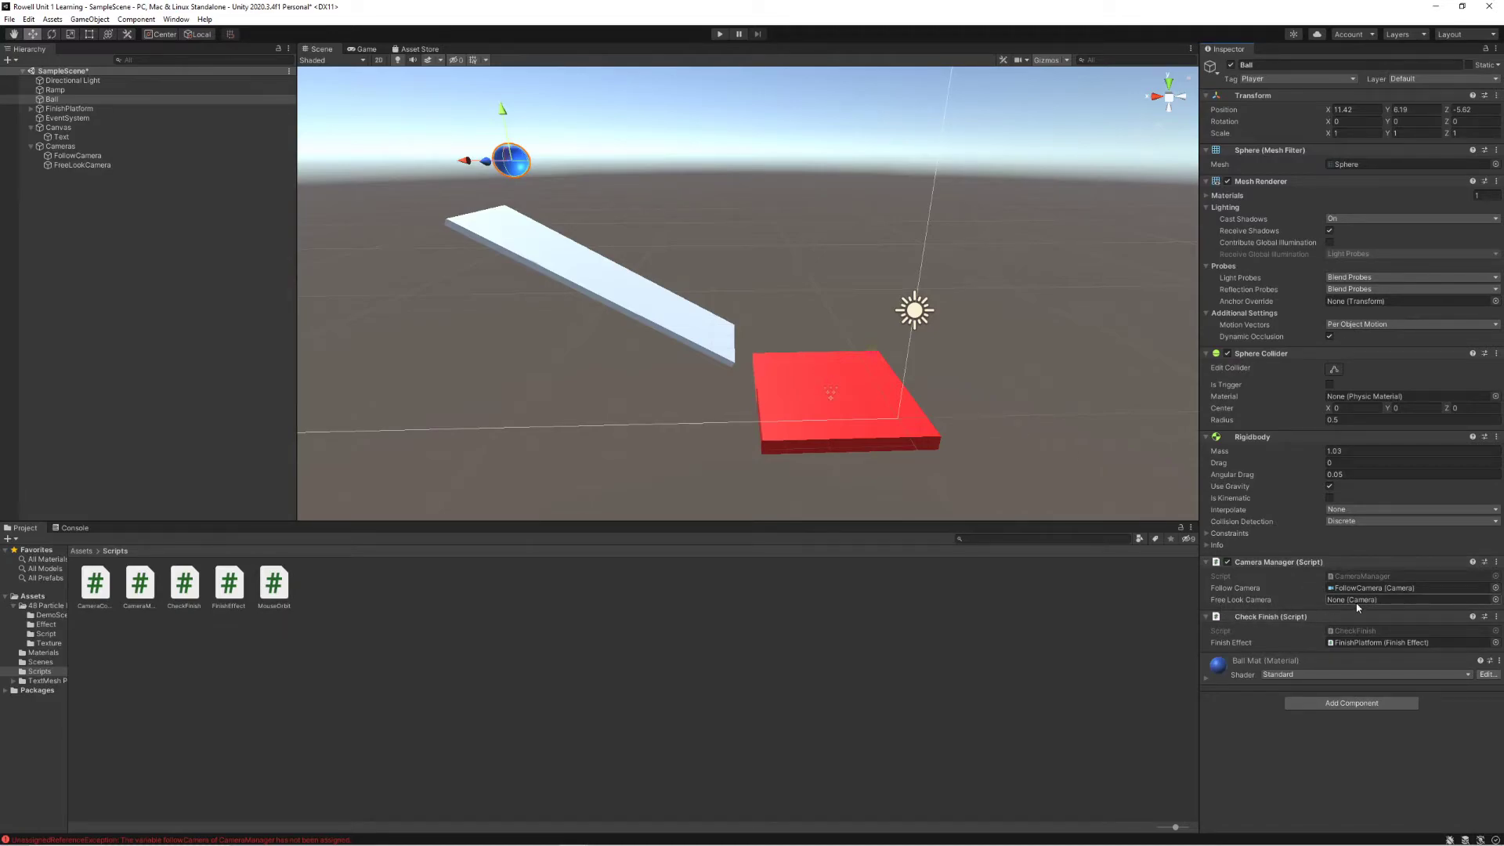
click(1493, 600)
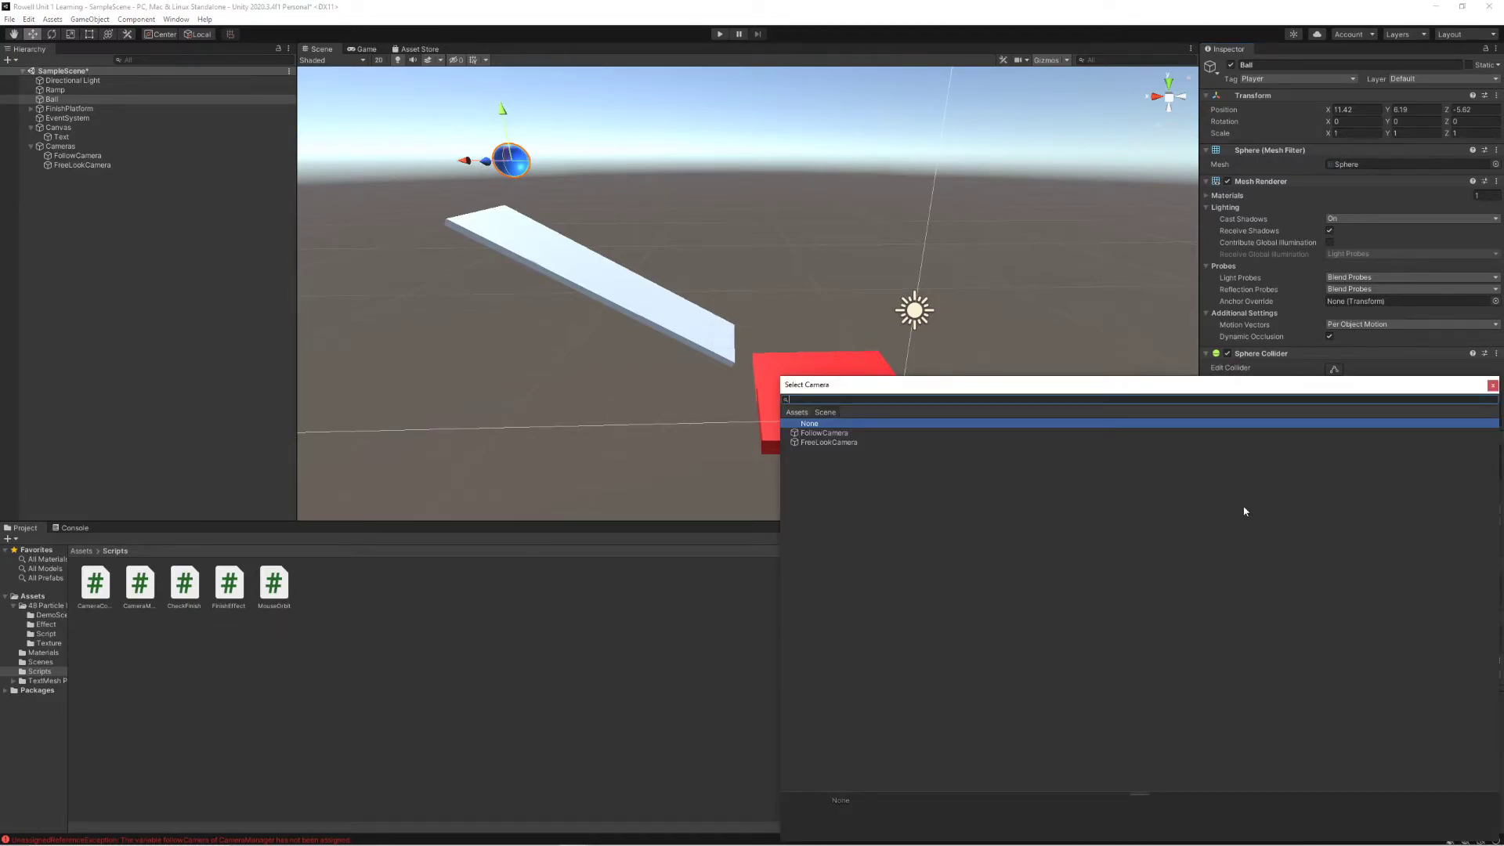
click(830, 443)
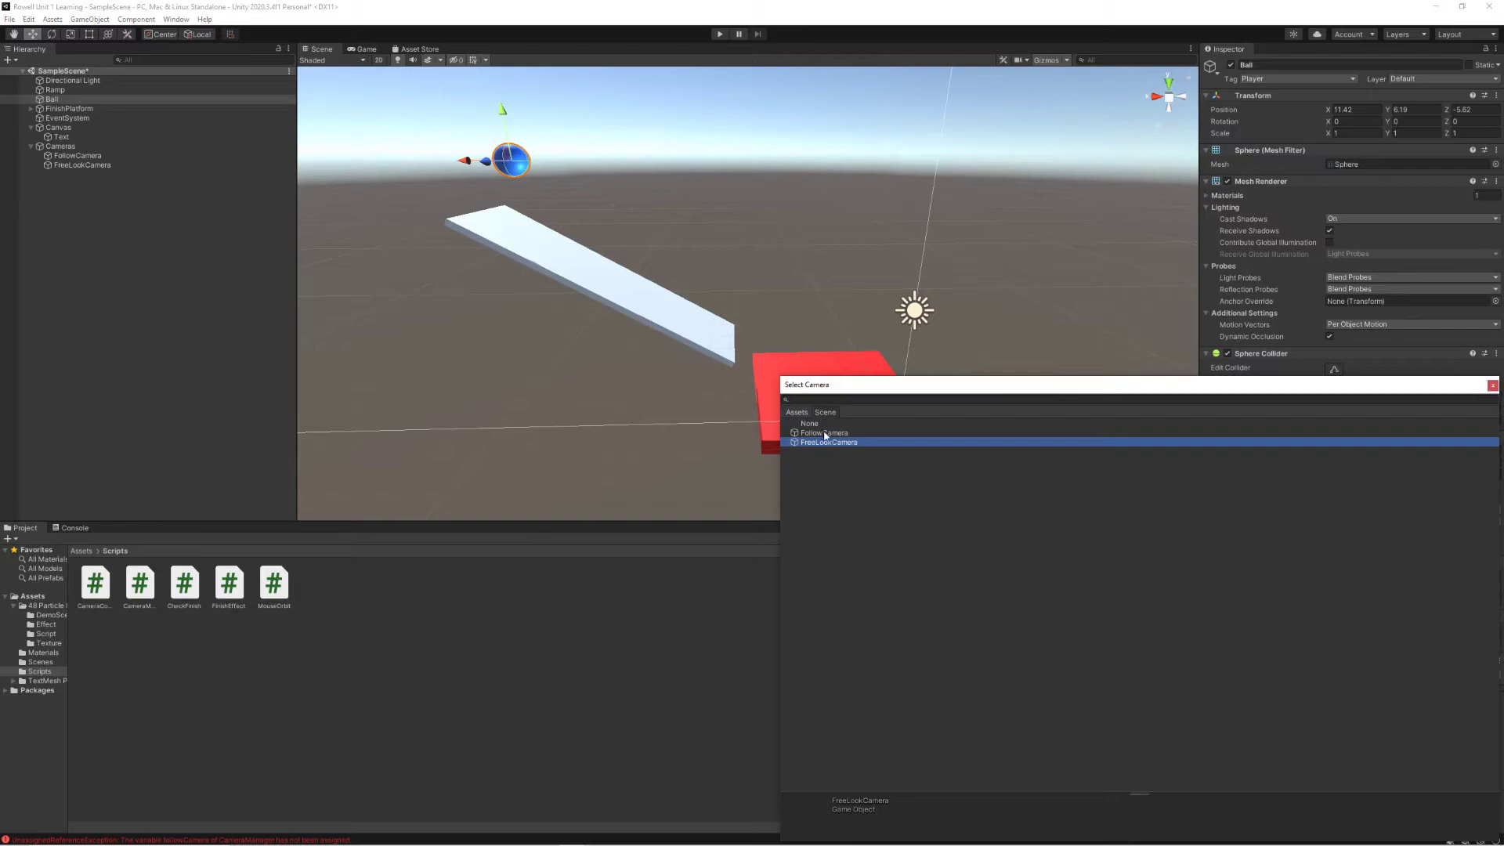
double_click(829, 443)
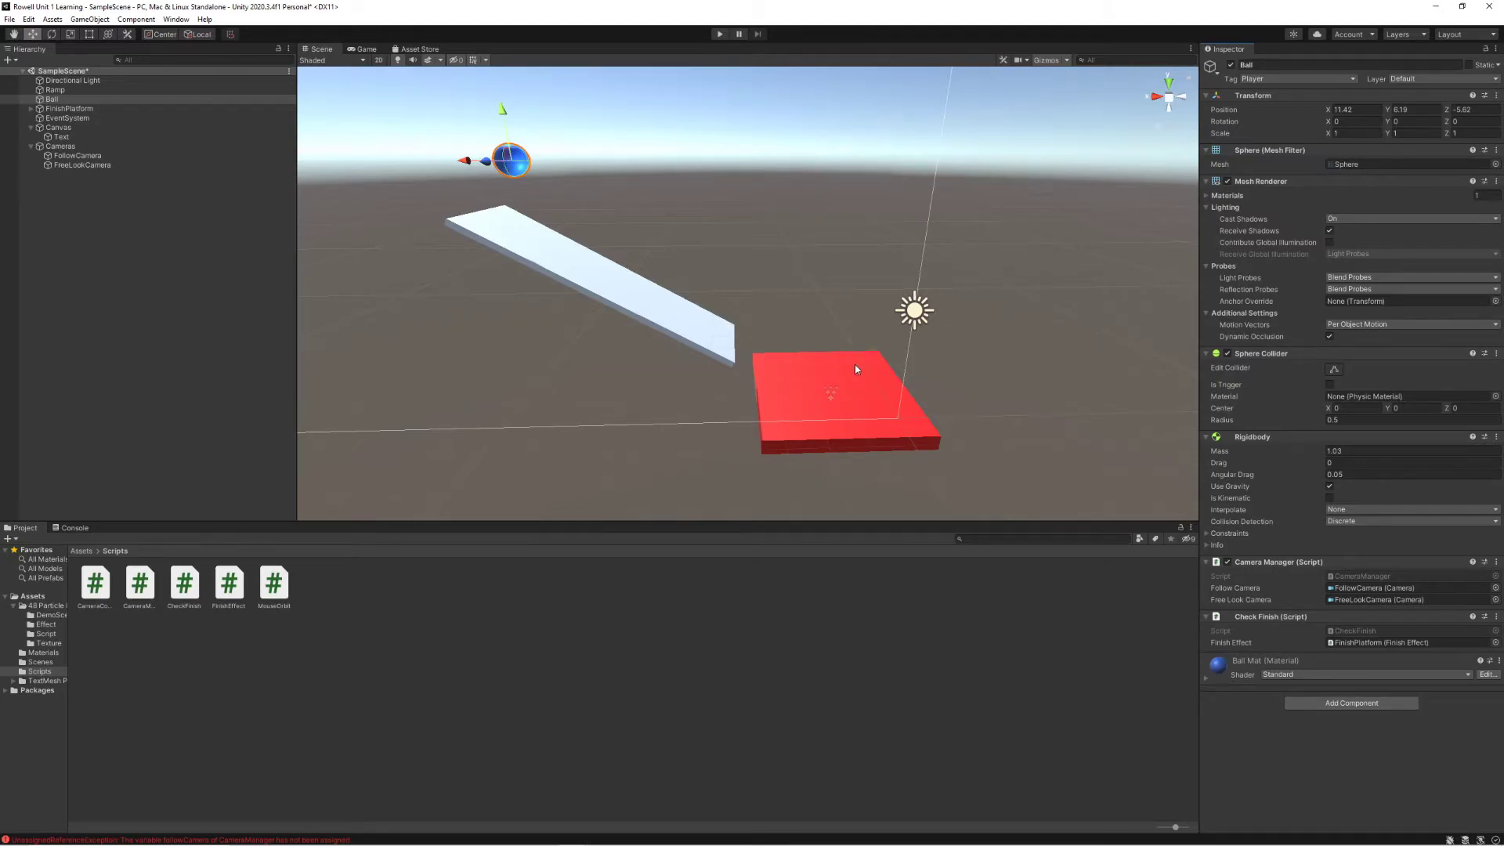
Step: Check the Ball's Finish Effect reference and inspect FinishPlatform with its Hole and LightningState child effects
click(1368, 643)
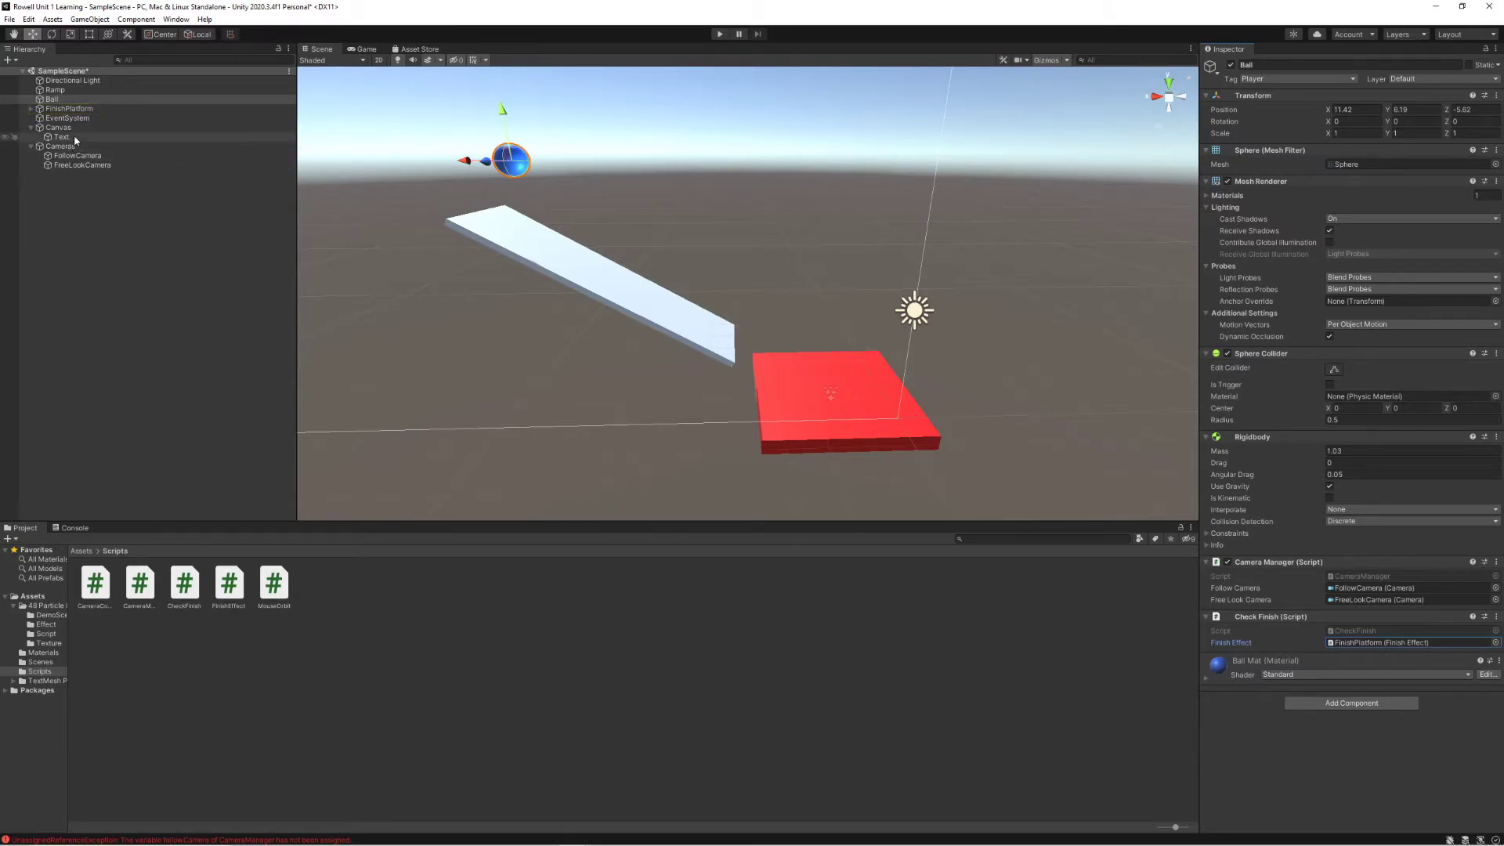
click(71, 109)
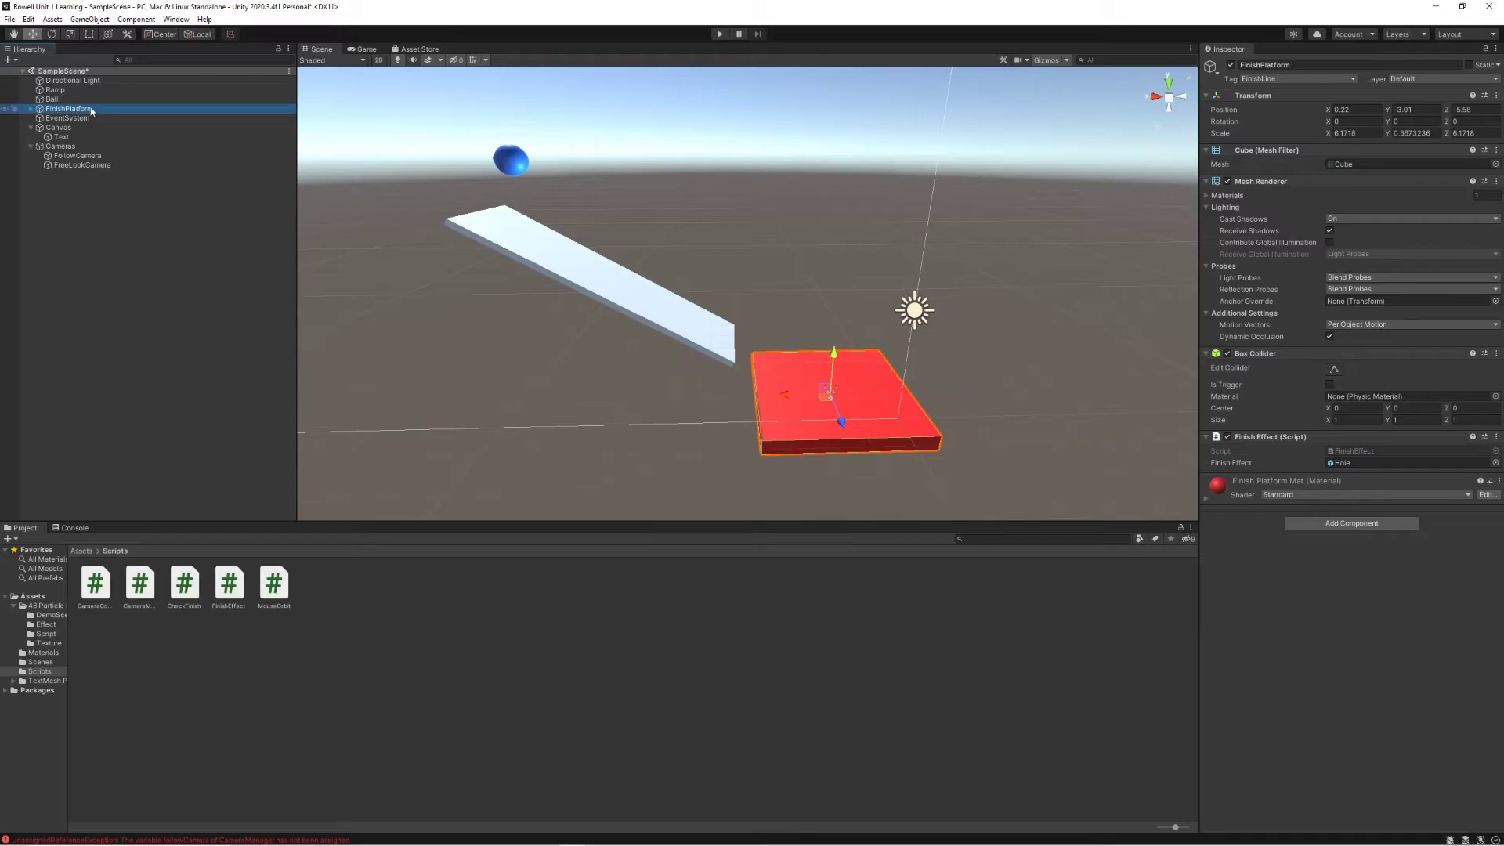
click(31, 109)
click(88, 118)
click(85, 126)
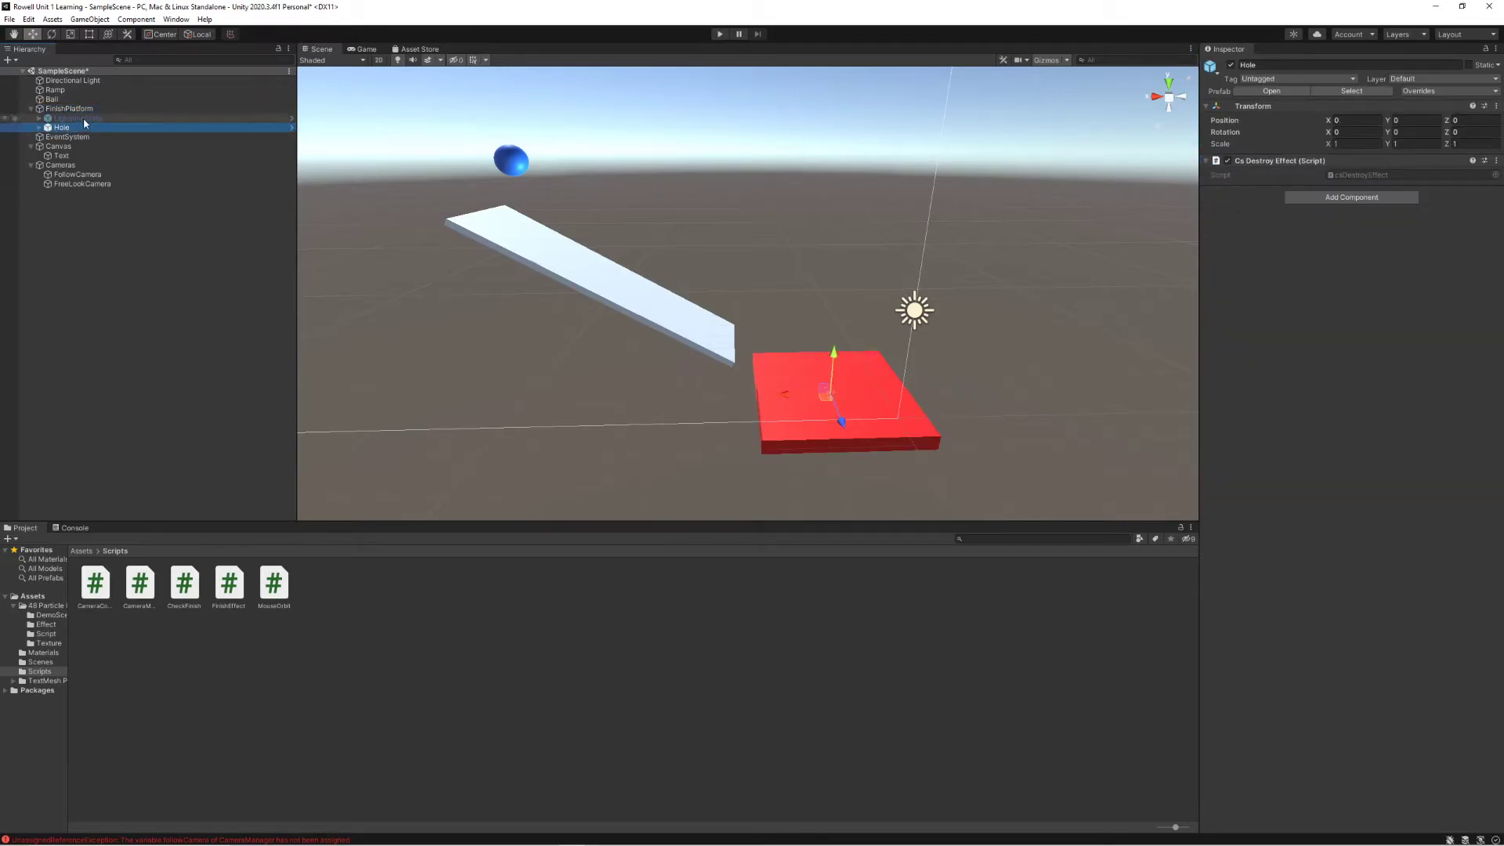
click(84, 119)
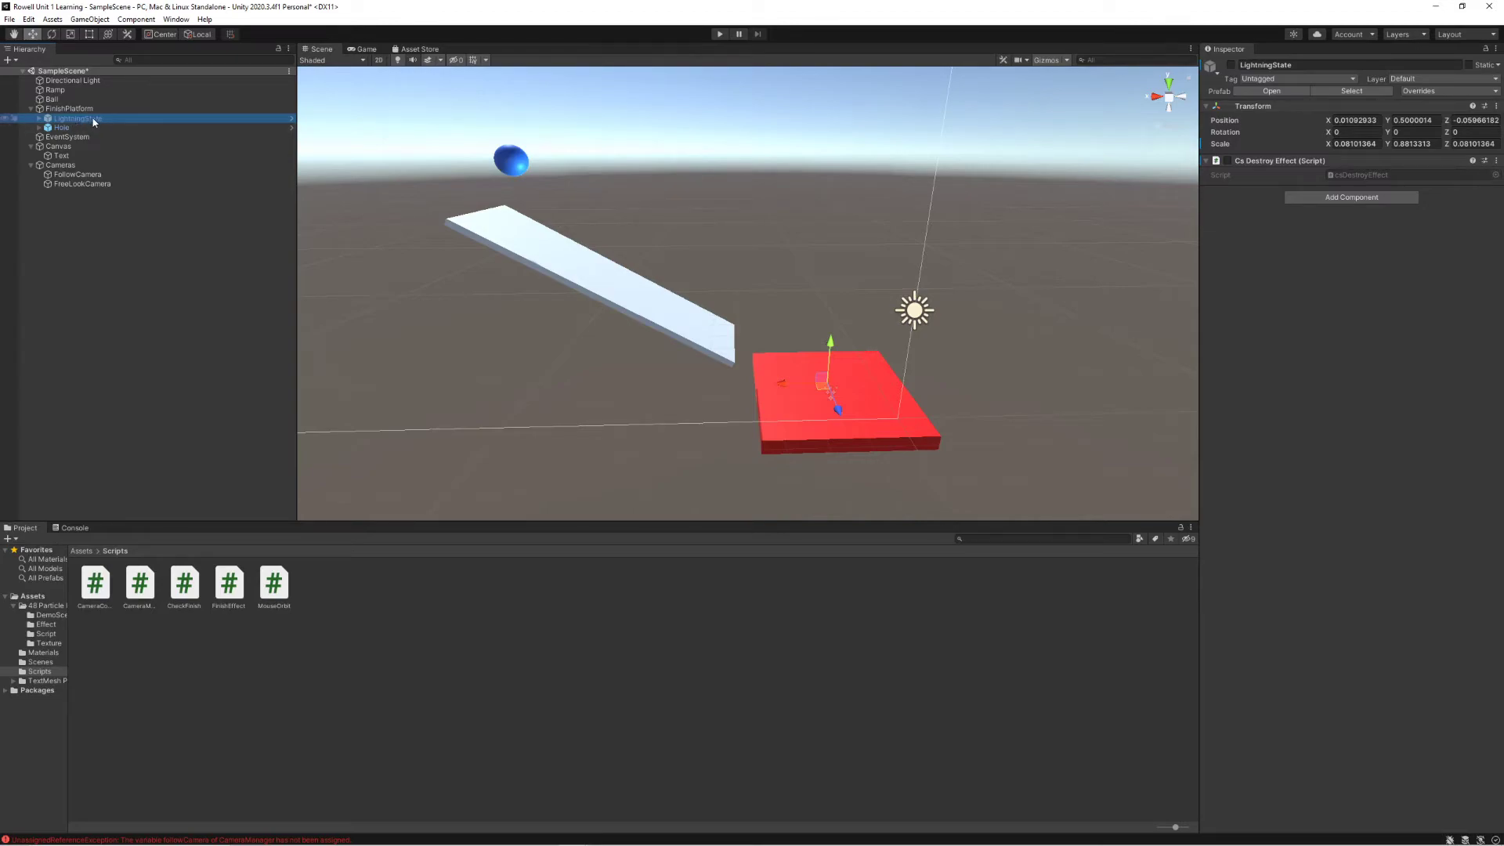
Step: Deactivate the Hole effect under FinishPlatform, activate LightningState, and select the Ball
click(61, 127)
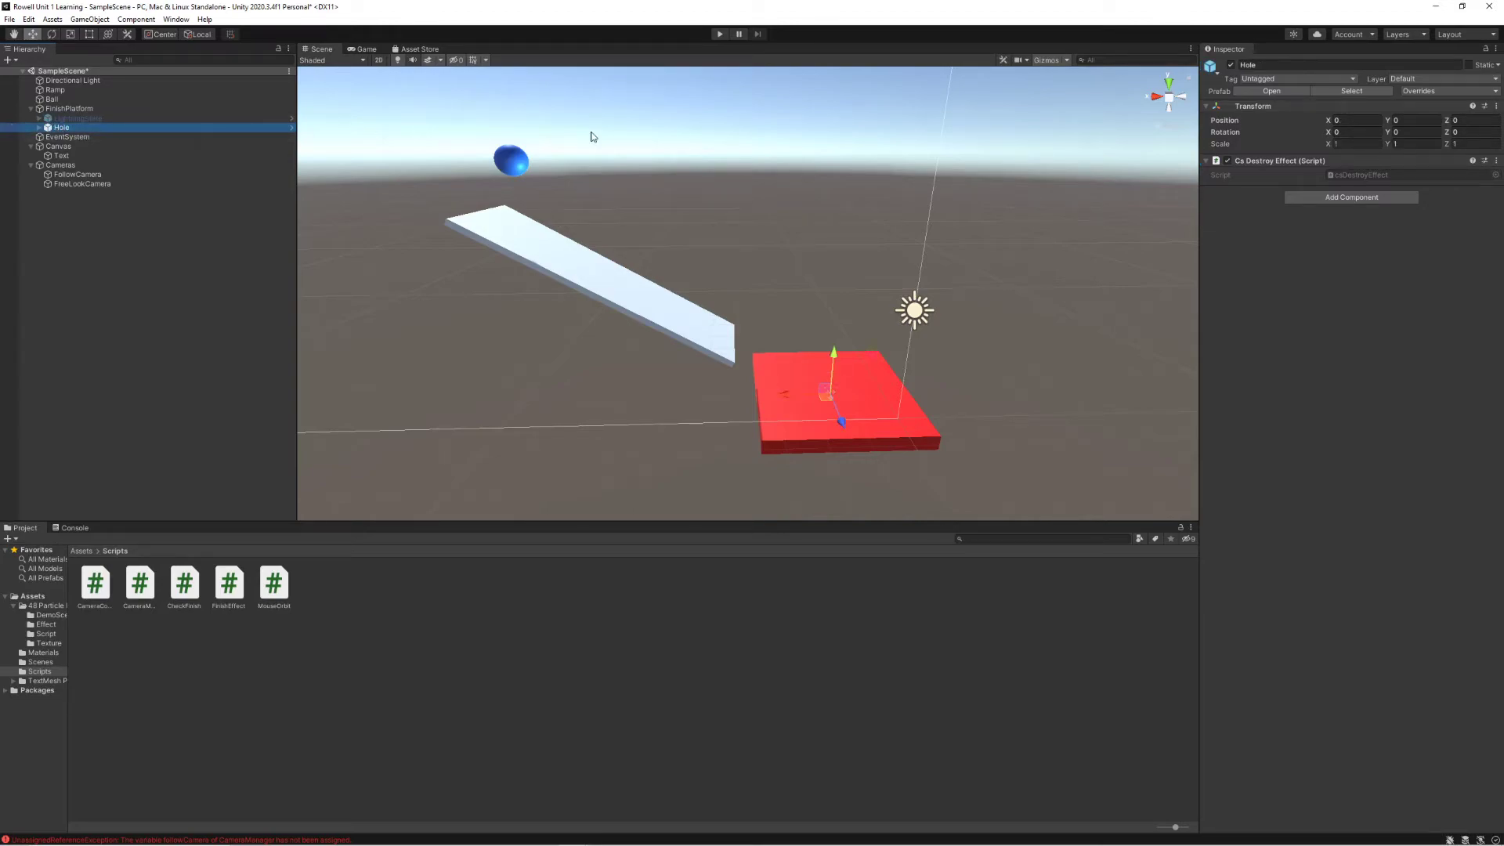
click(1231, 65)
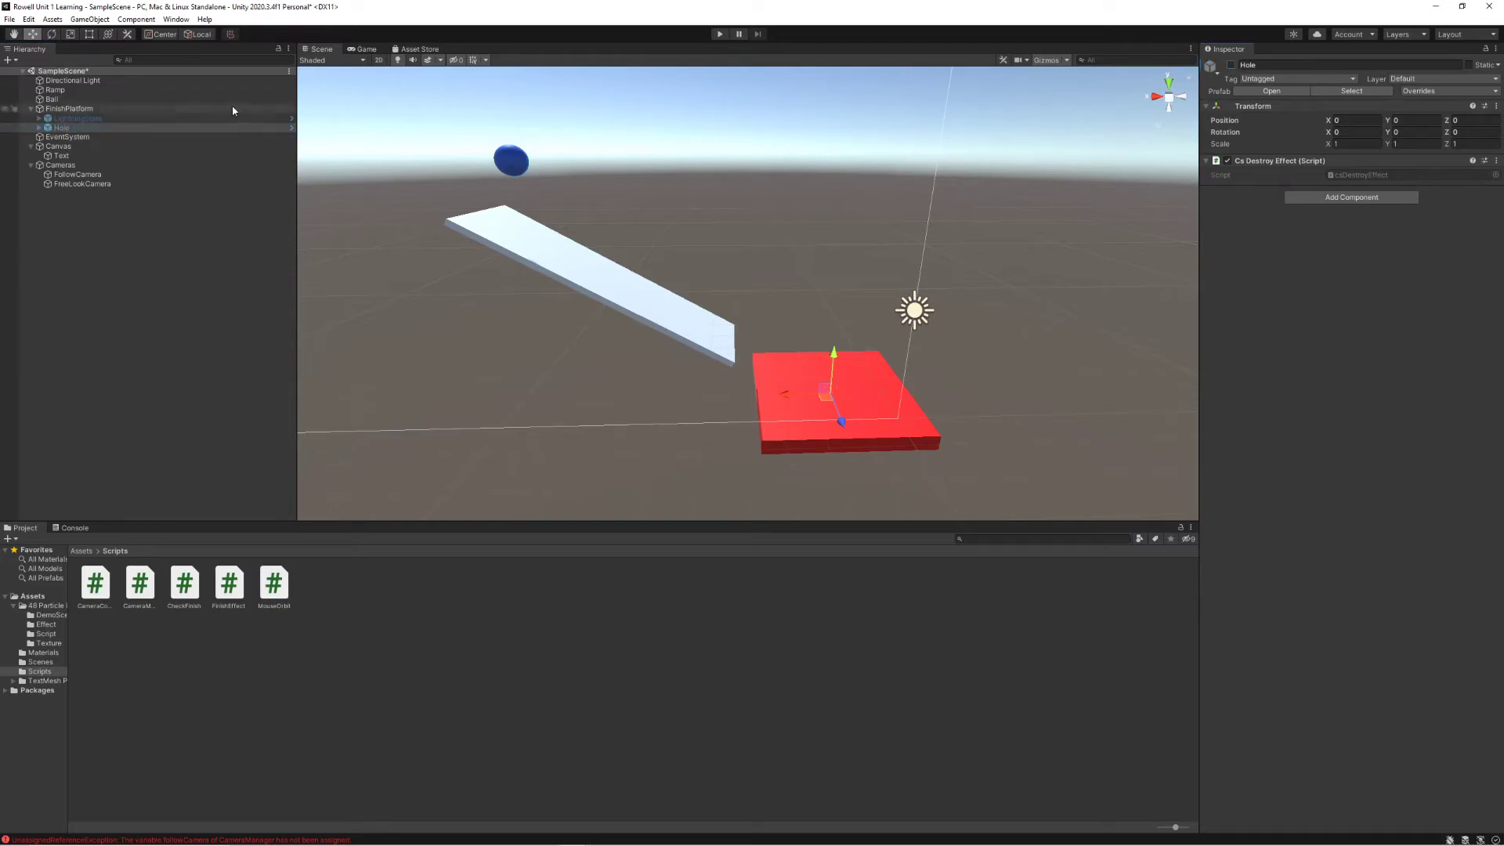
click(243, 118)
click(1228, 67)
click(117, 99)
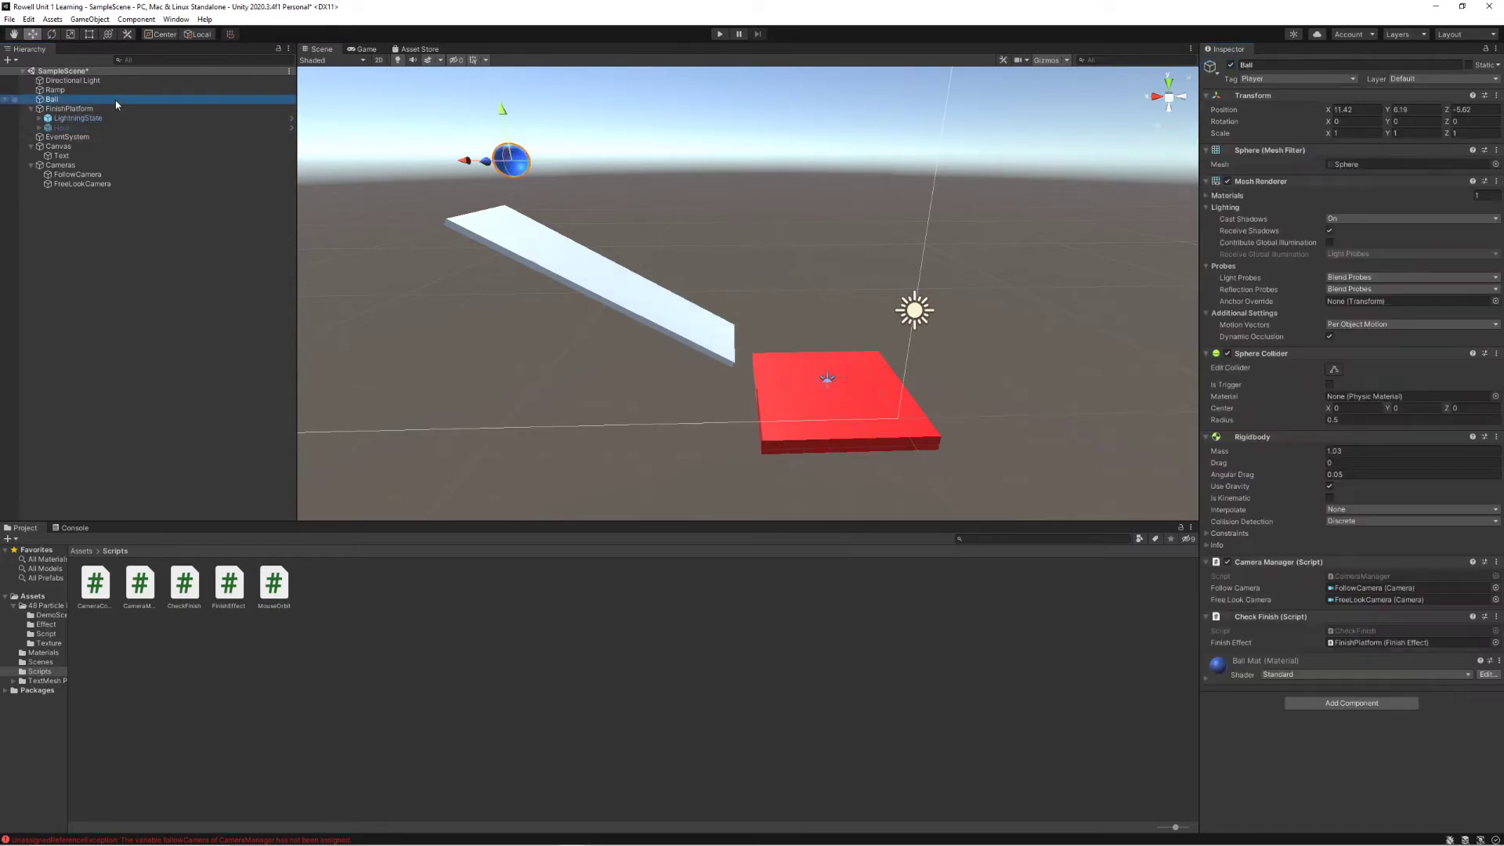
Step: Assign LightningState as the Finish Effect in FinishPlatform's Finish Effect script and test-run the game
click(107, 109)
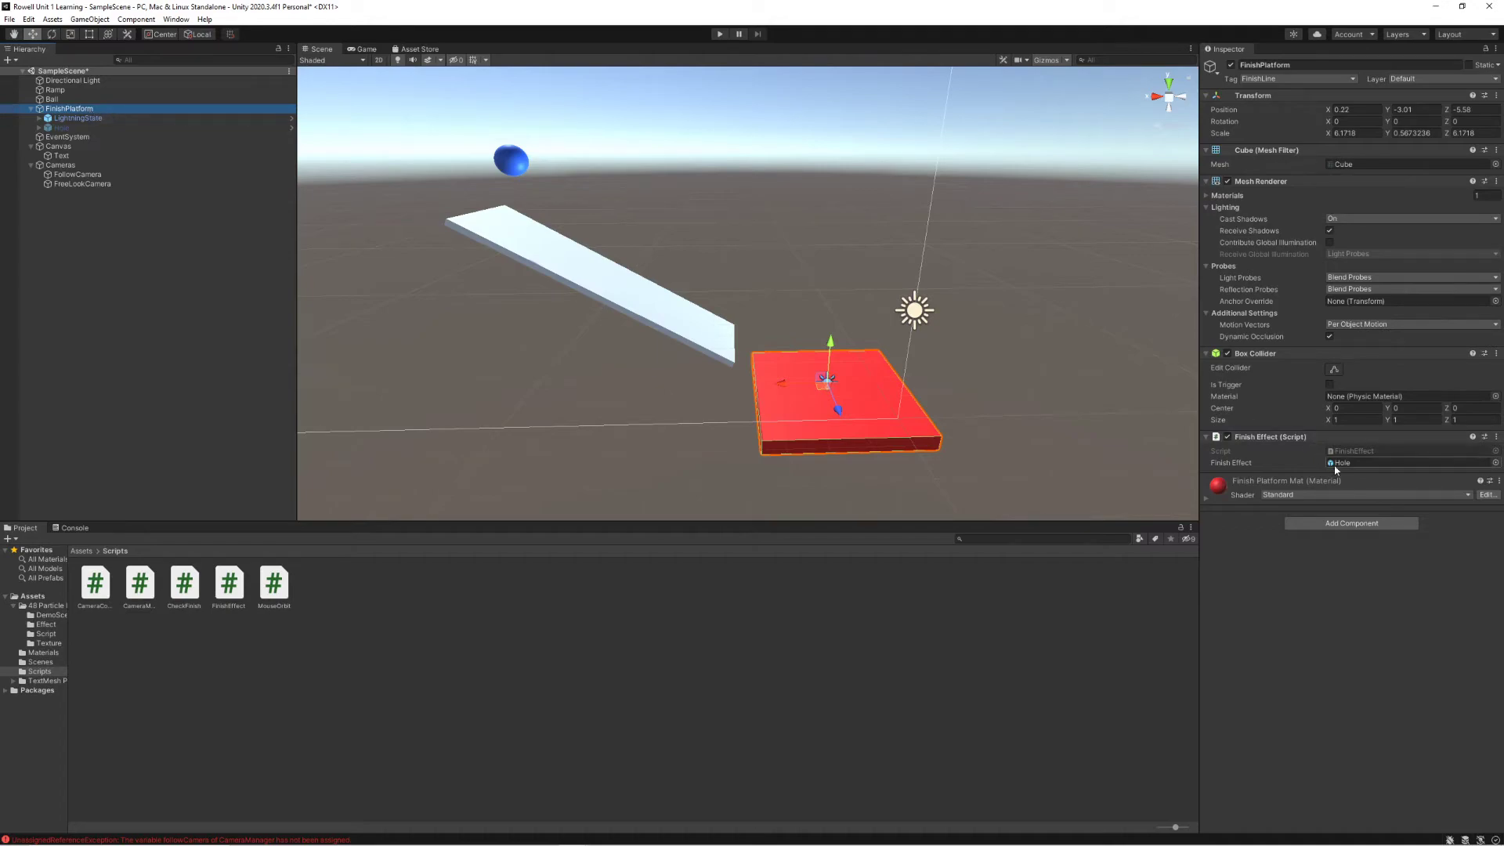
drag(79, 120, 1346, 467)
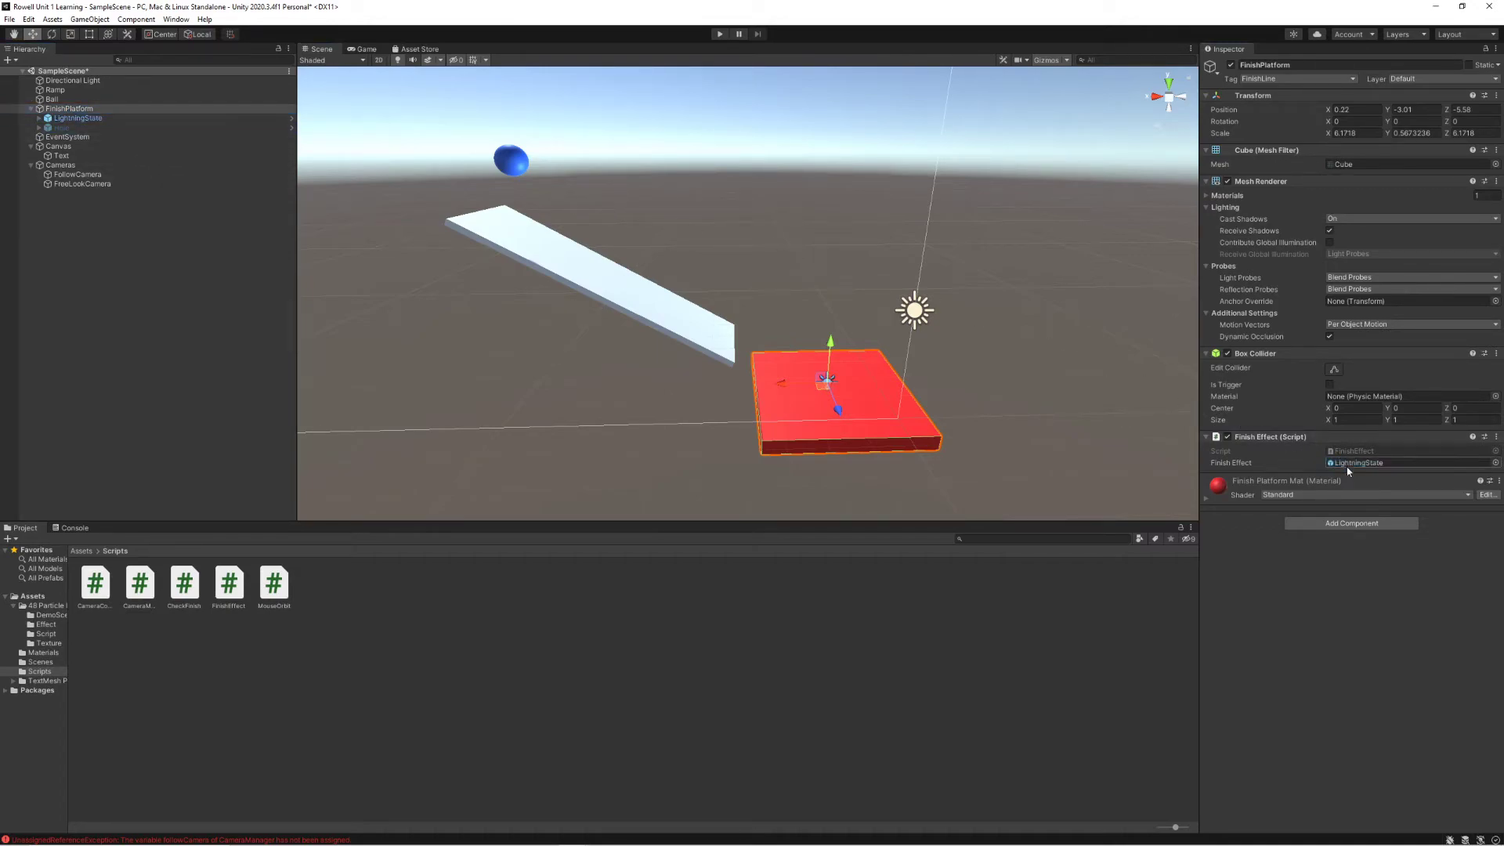
click(720, 35)
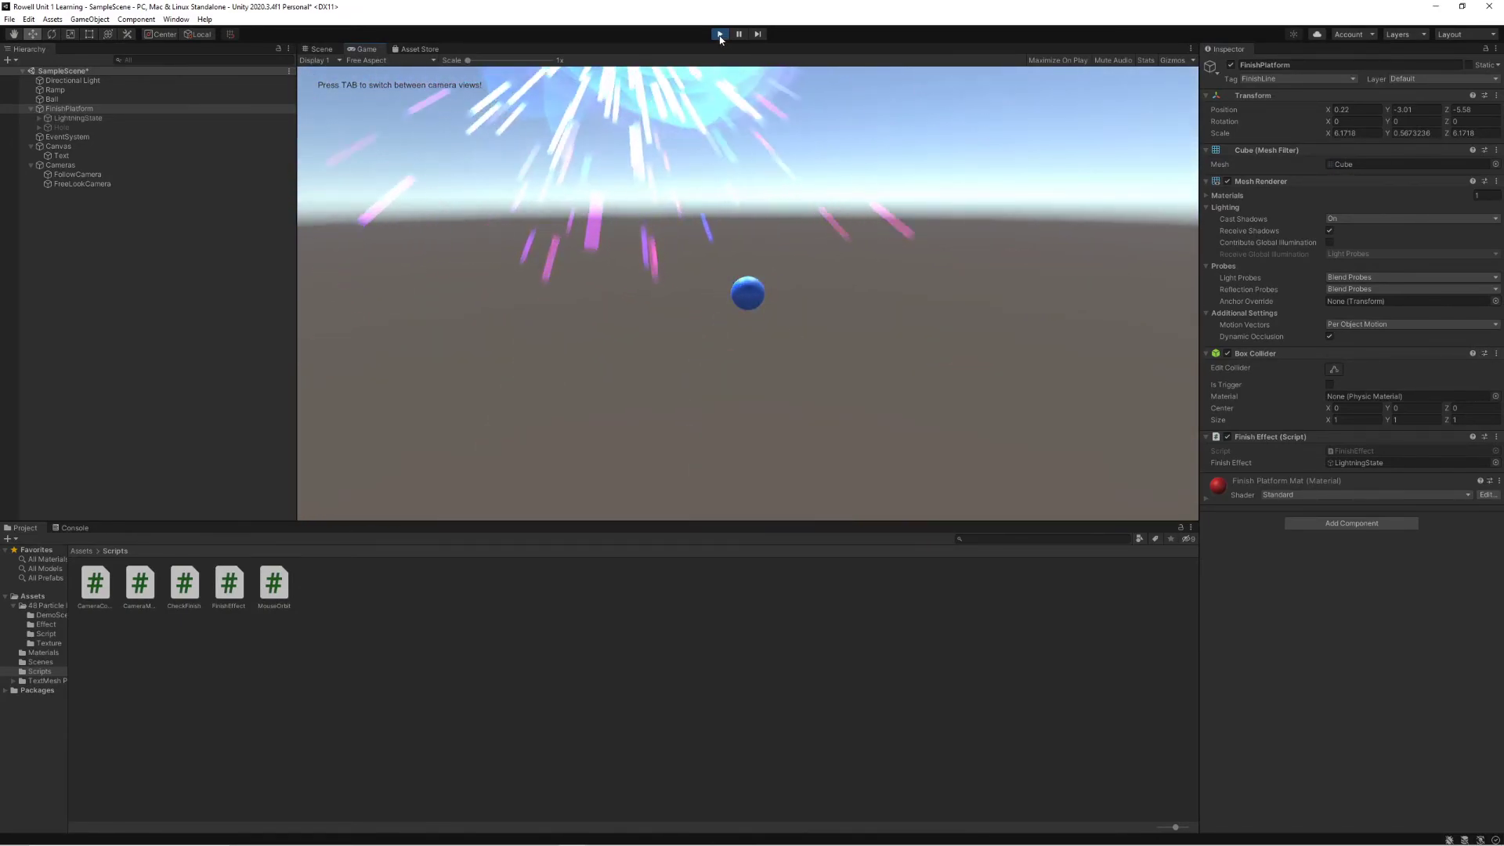
click(719, 34)
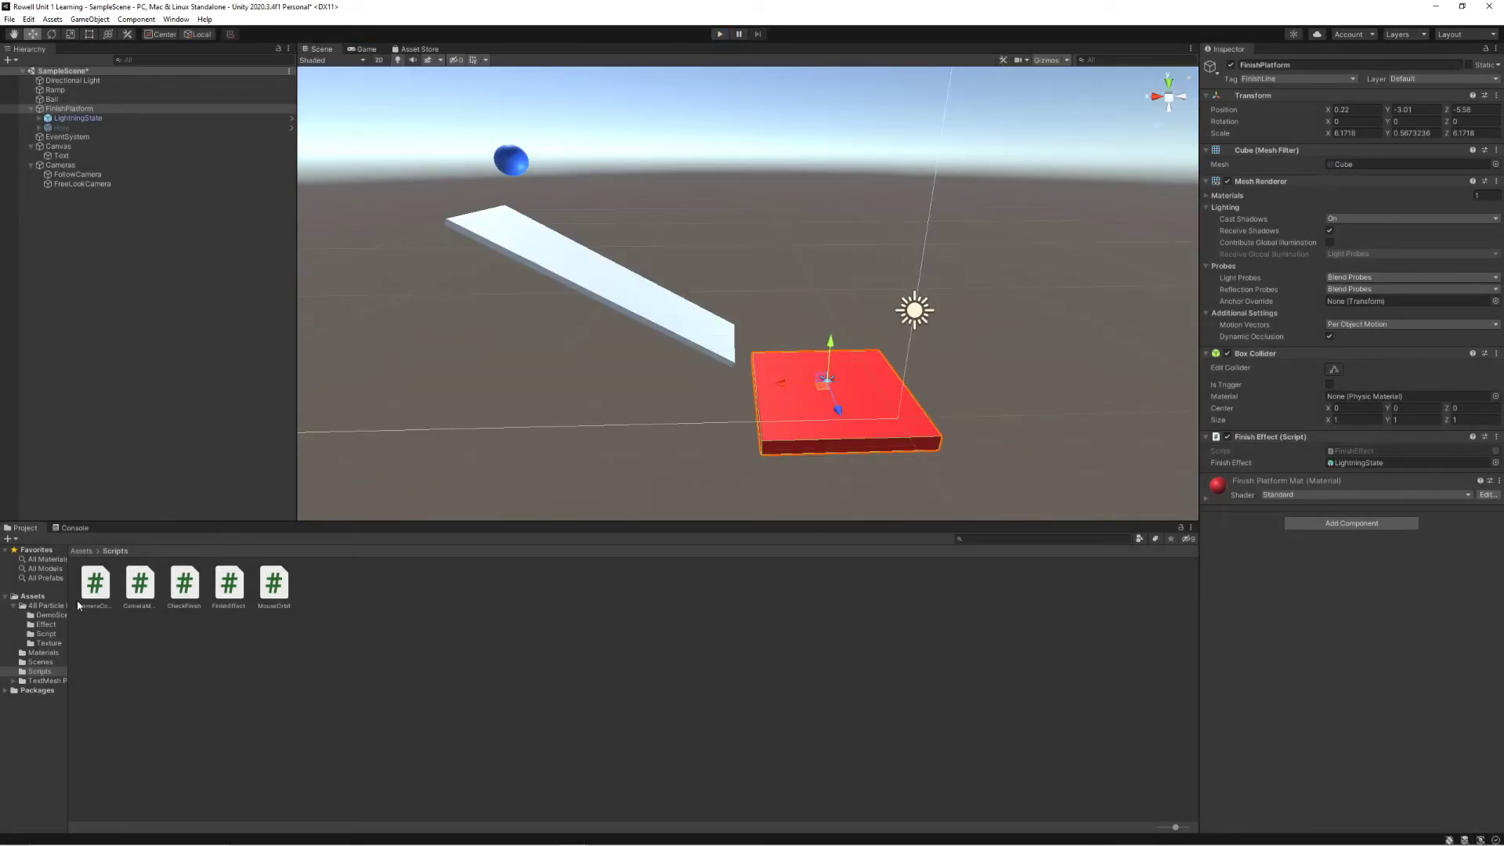
Step: Add the Flame prefab from the 48 Particle Effect Pack's Effect folder as a child of FinishPlatform and deactivate LightningState
drag(68, 605, 135, 605)
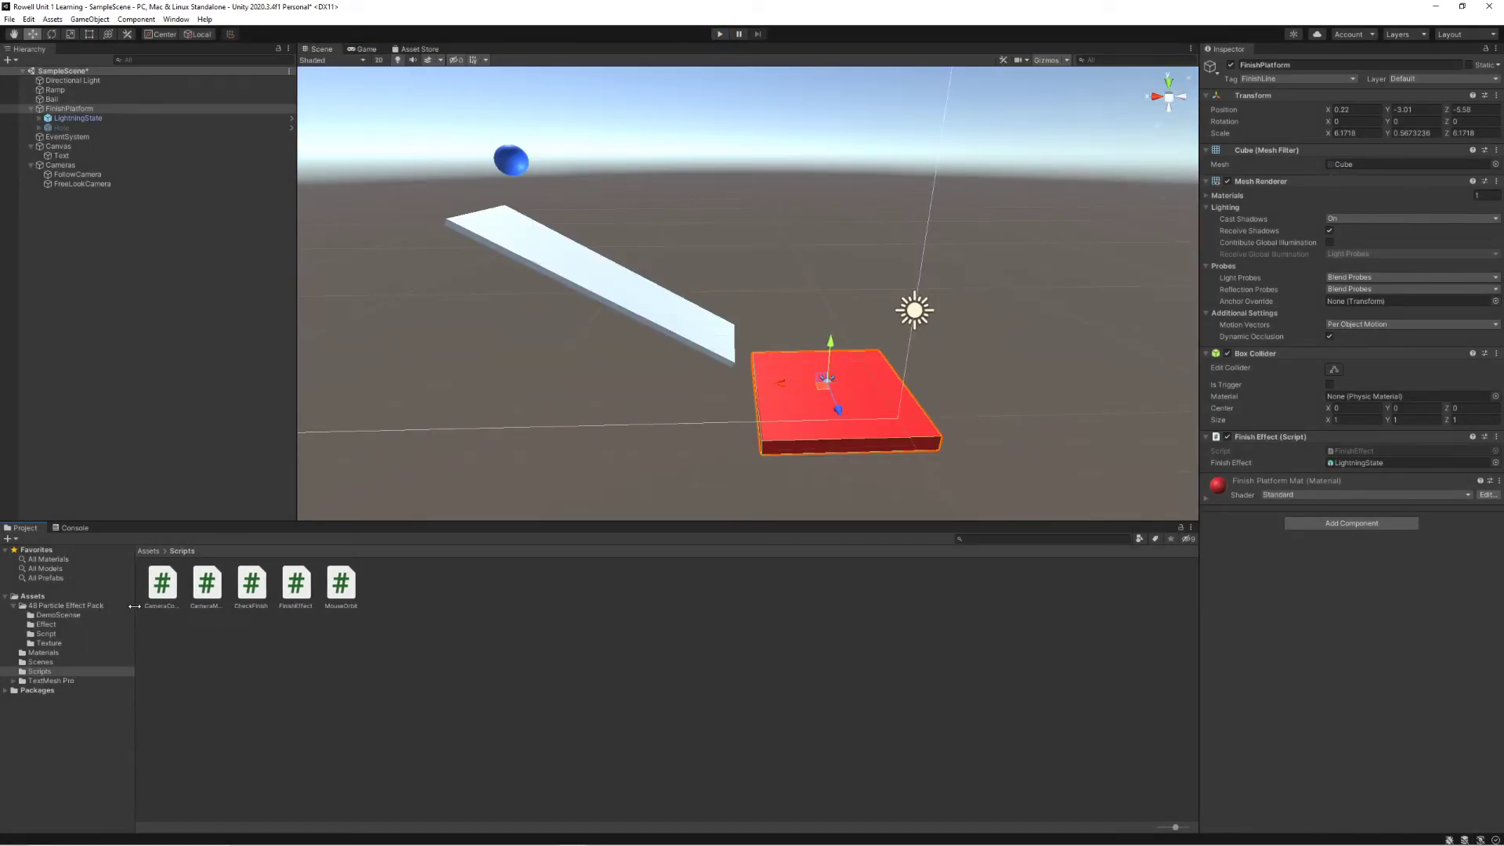
click(50, 607)
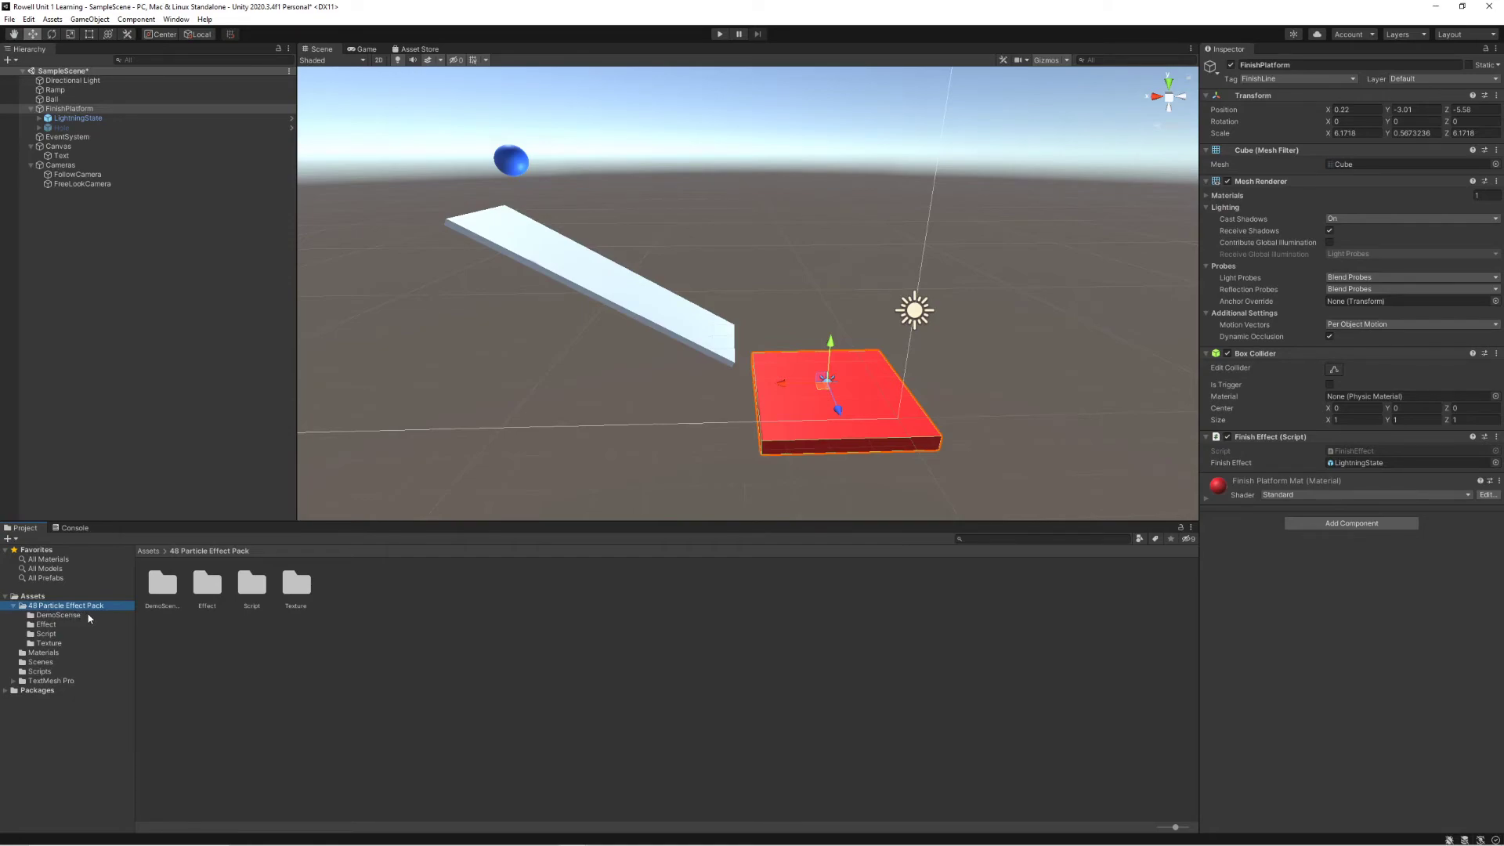
double_click(210, 584)
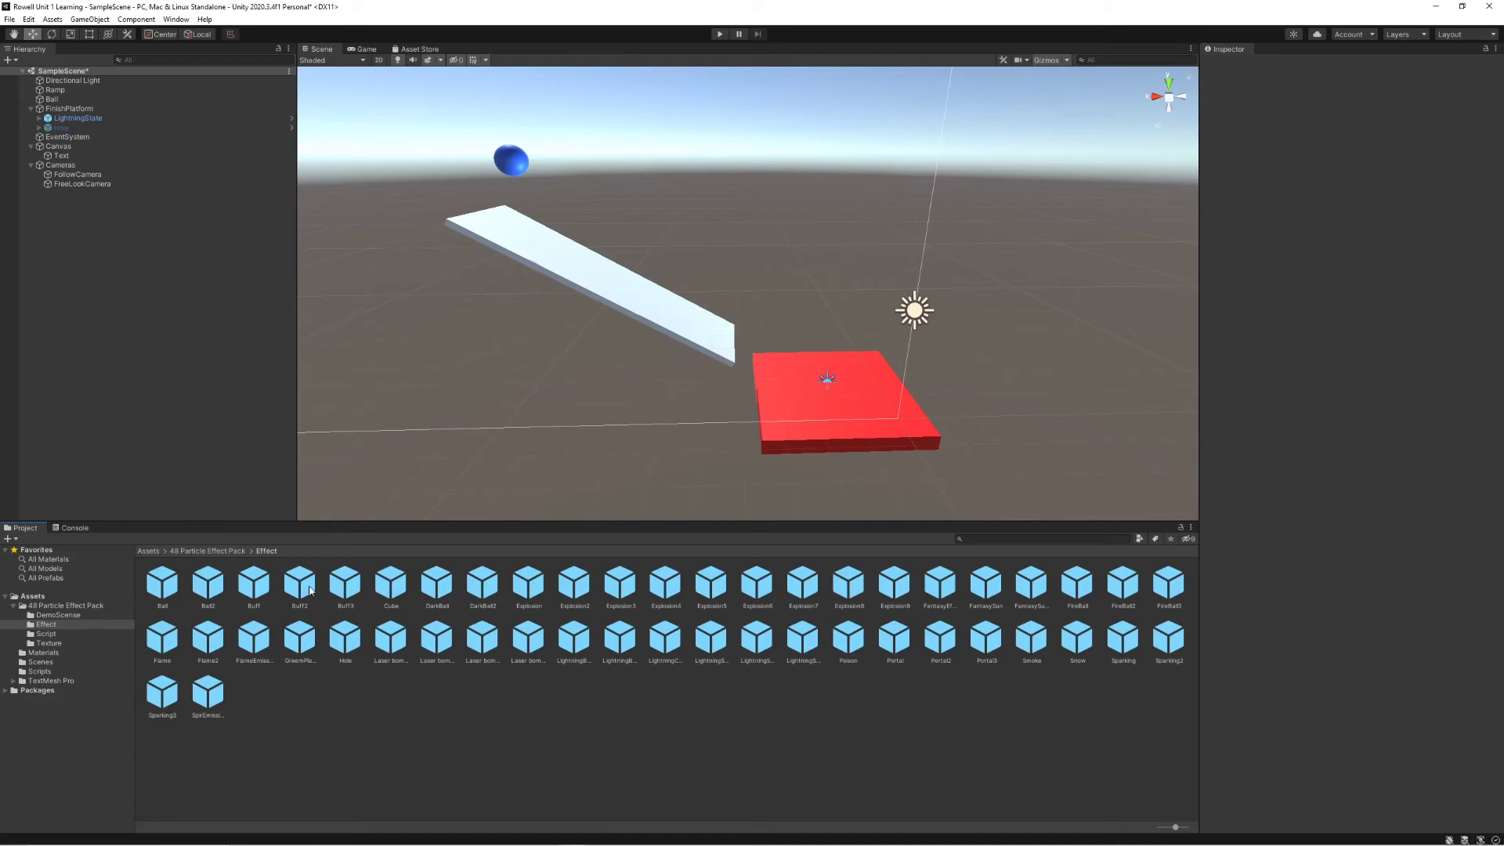
drag(171, 646, 69, 114)
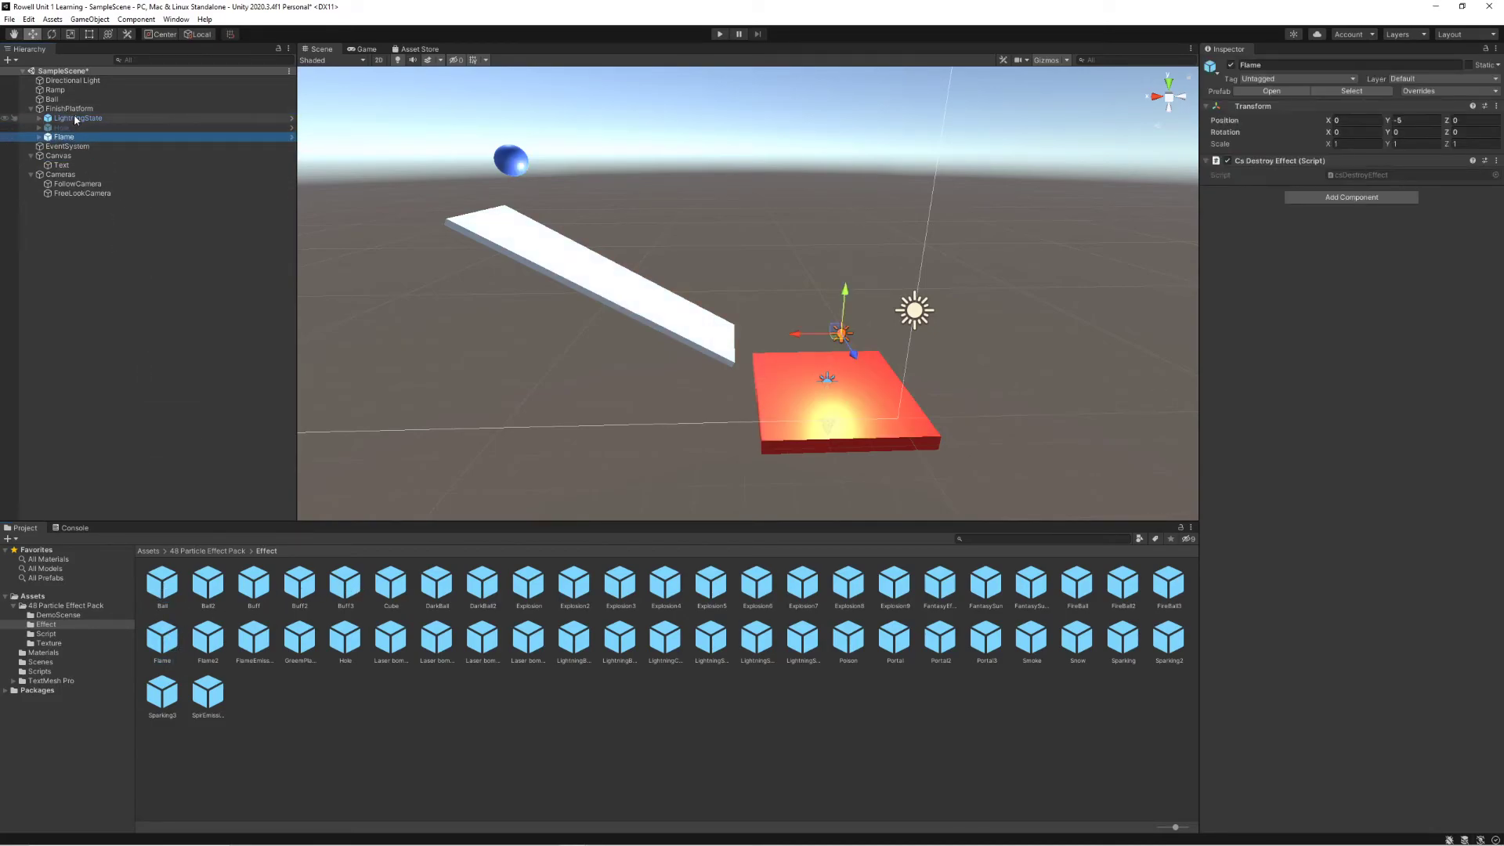
click(75, 119)
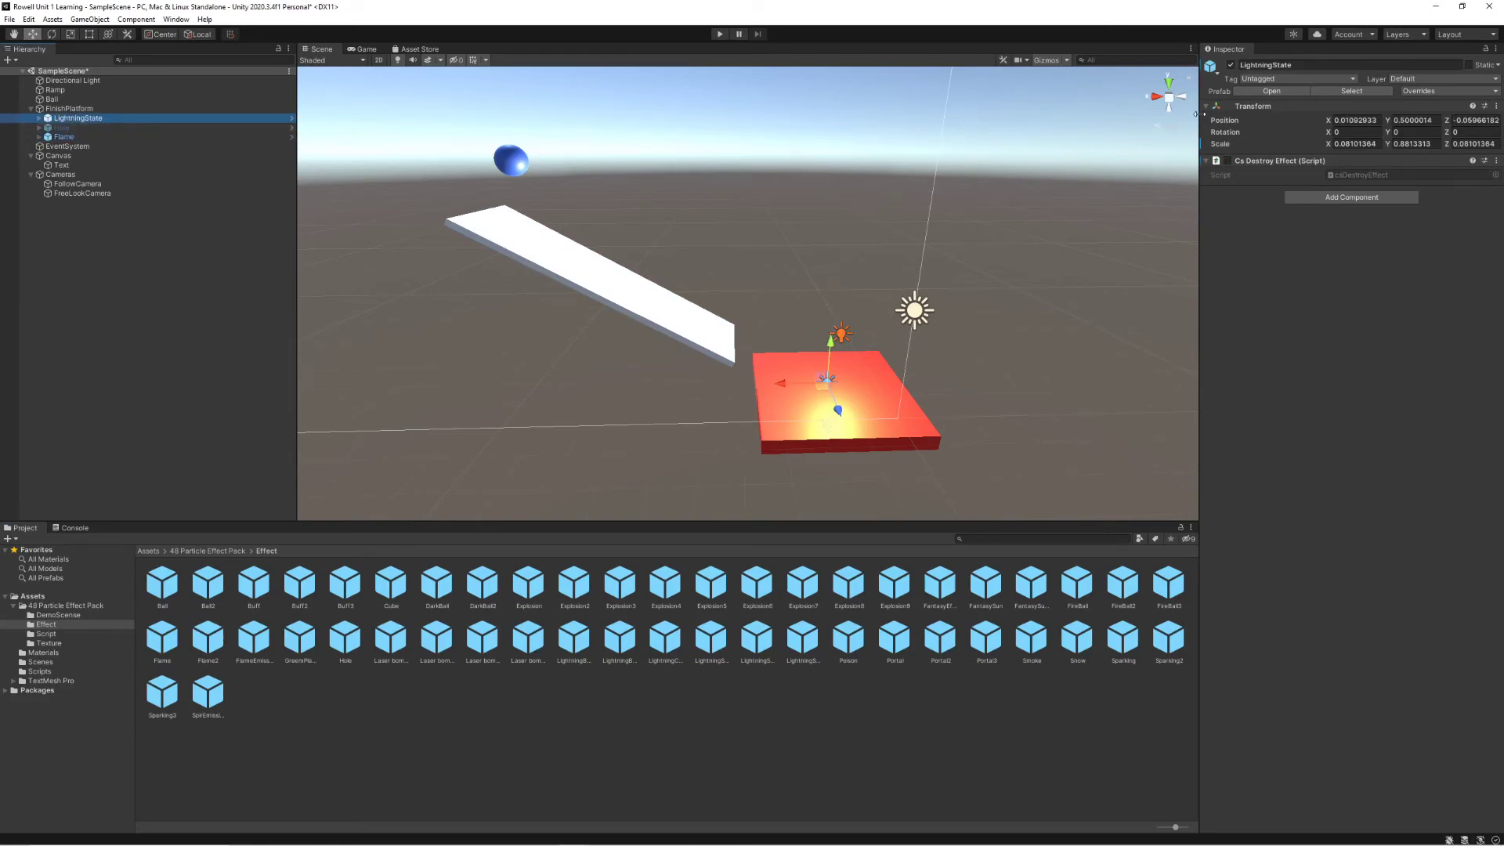
click(1231, 66)
Step: Assign Flame as the Finish Effect in FinishPlatform's Finish Effect script and test-run the game
click(99, 111)
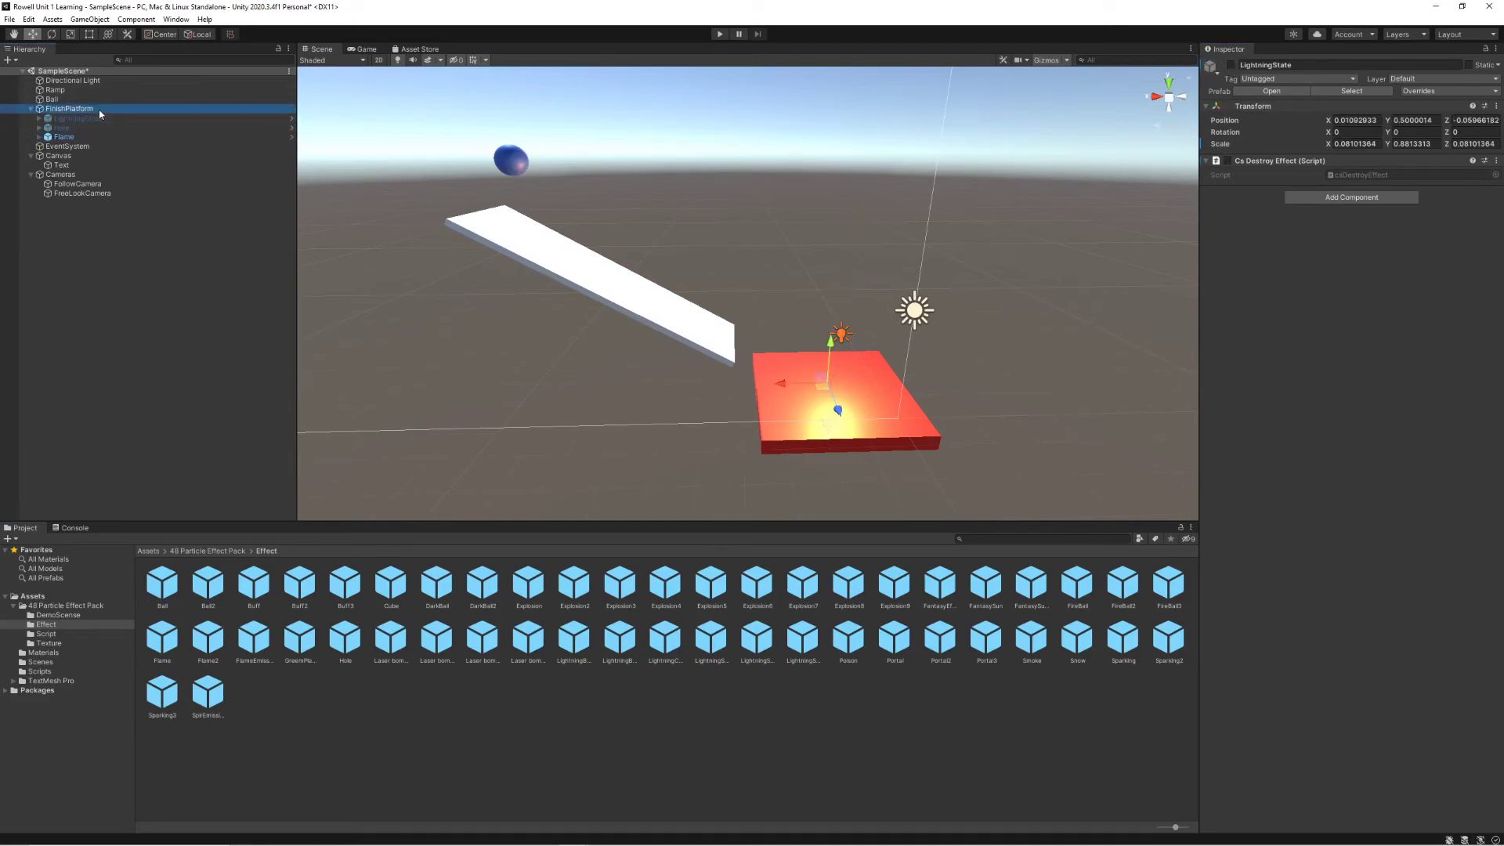
drag(68, 138, 1357, 463)
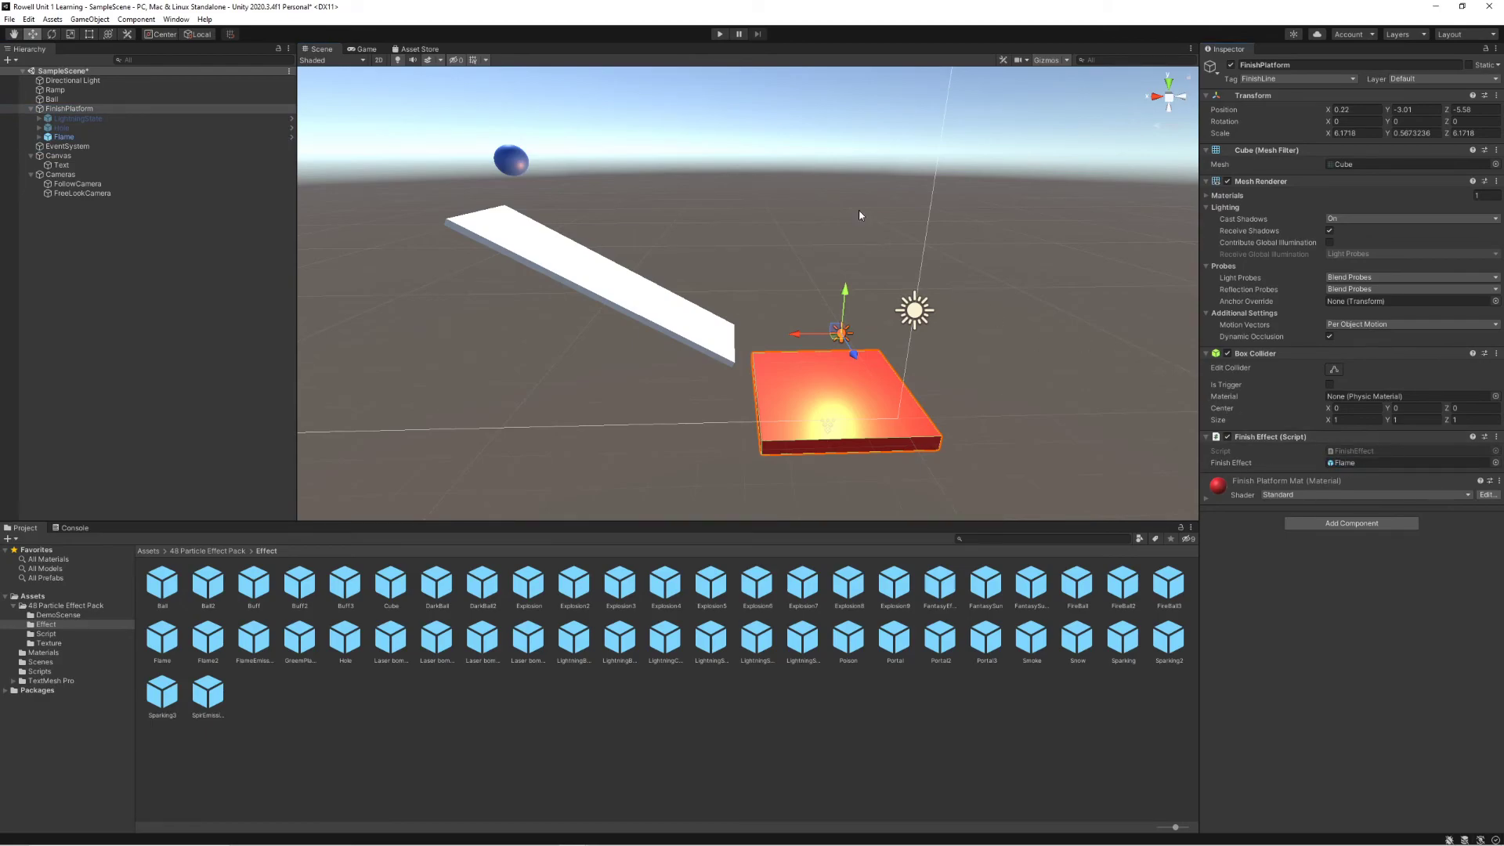
click(722, 35)
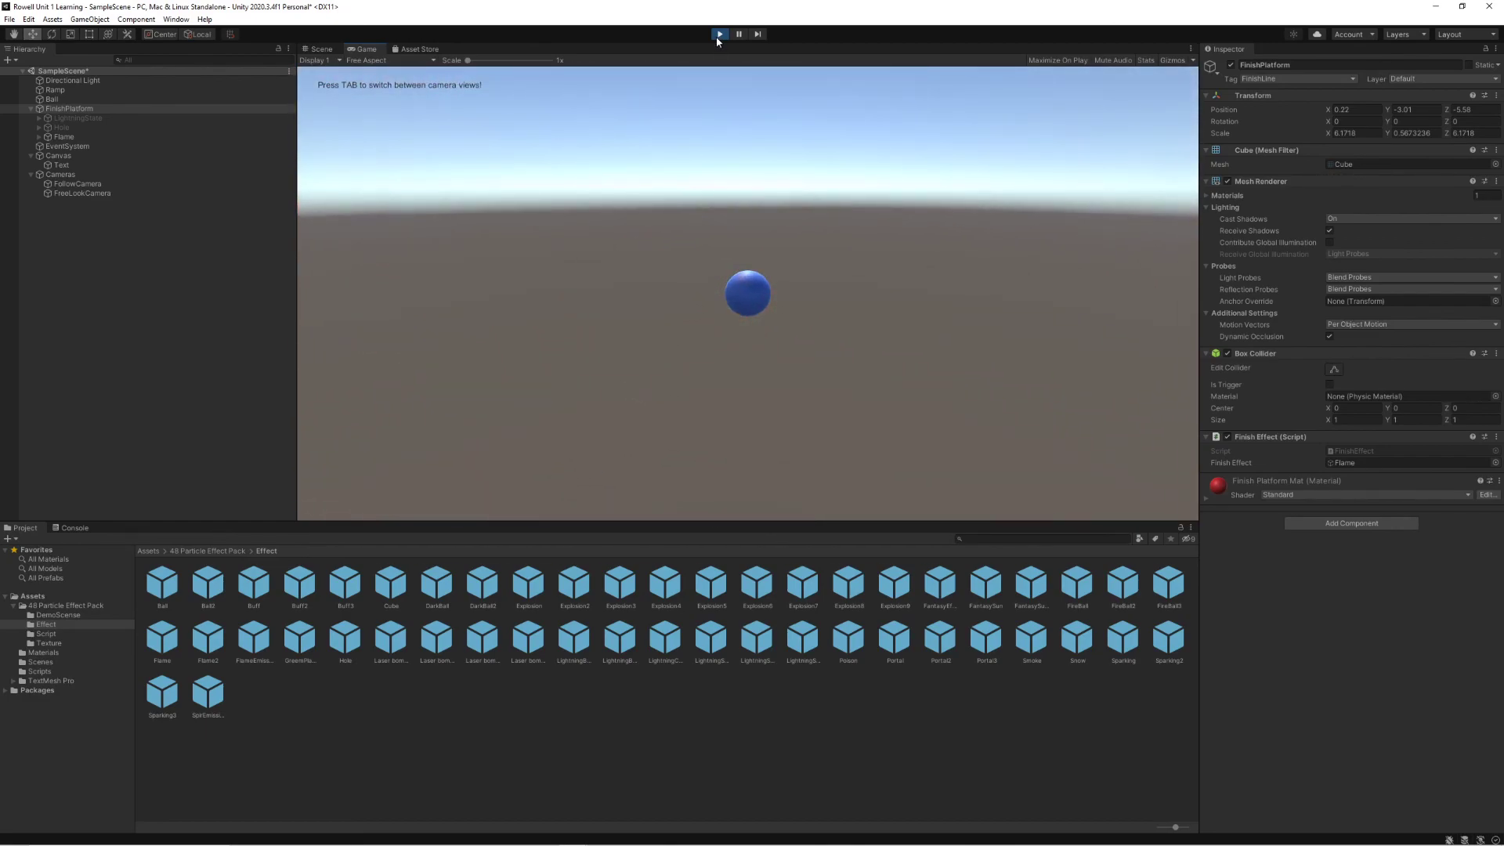
click(719, 35)
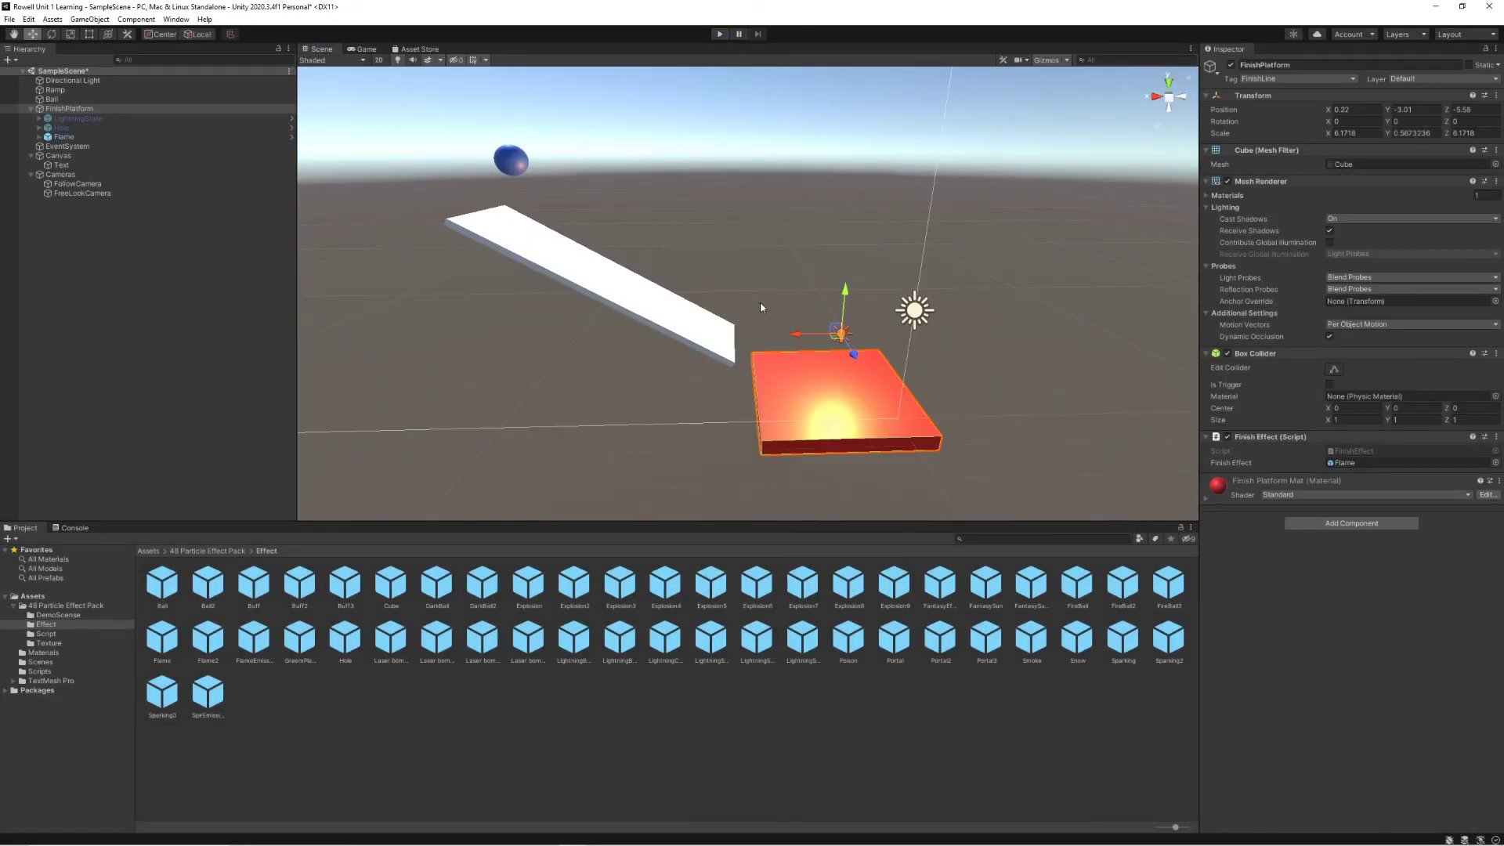
Step: Collapse FinishPlatform's child objects and look over the ball and finish platform in the scene
click(126, 112)
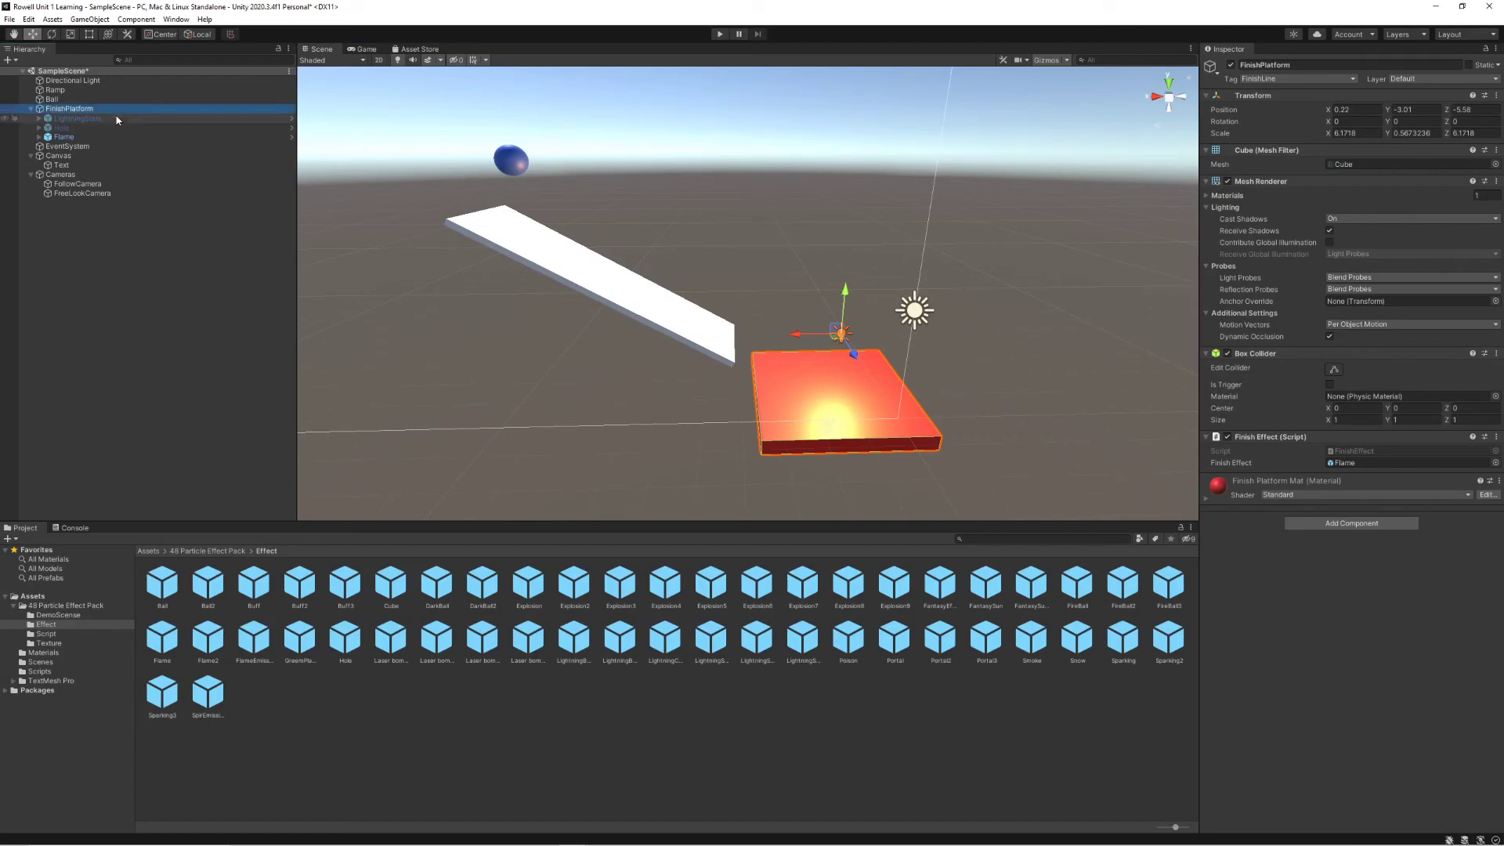
click(31, 109)
click(517, 162)
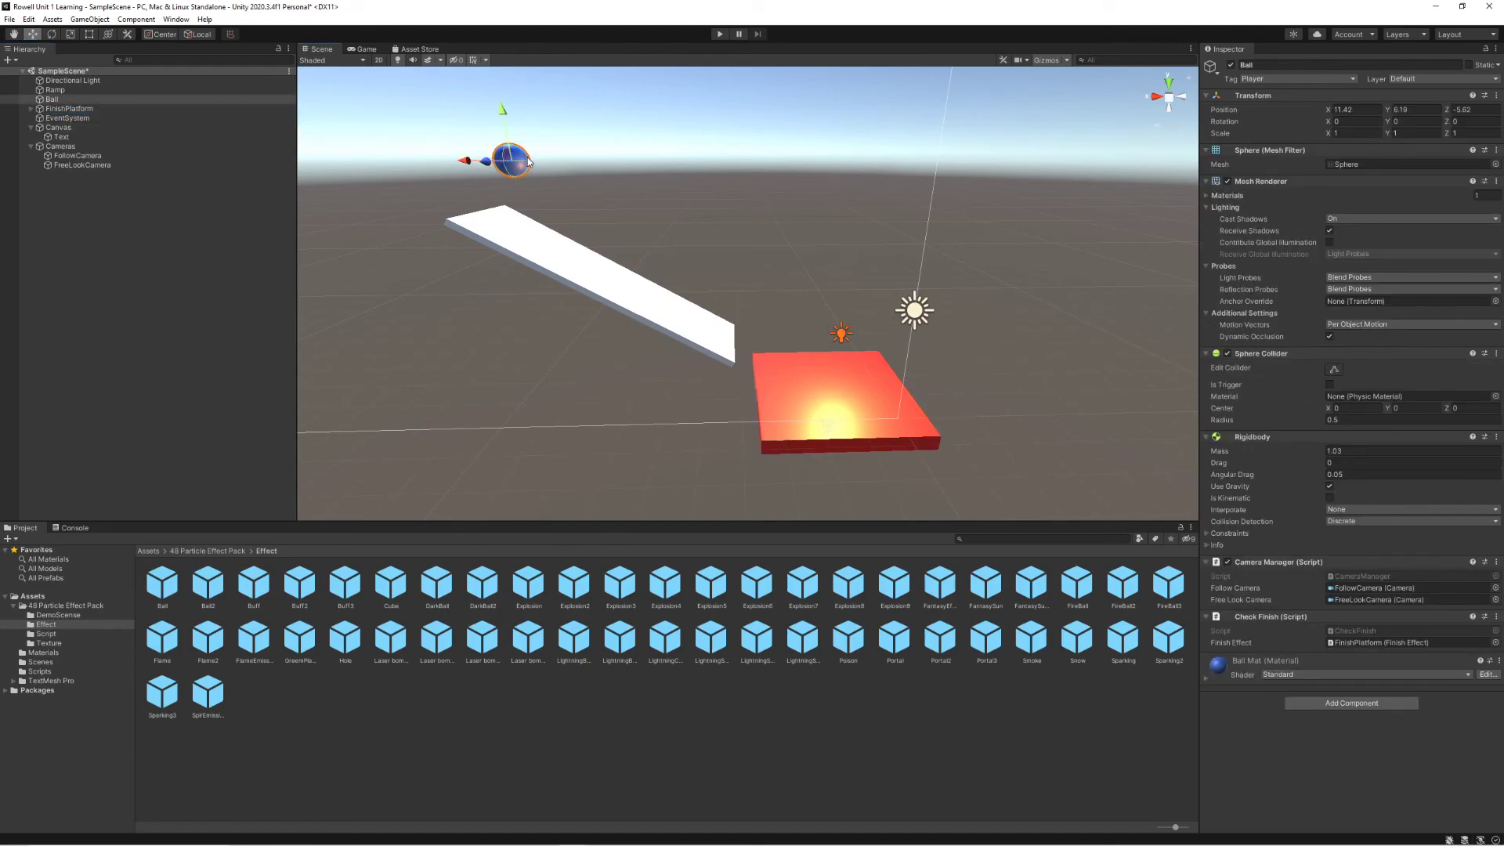
click(848, 381)
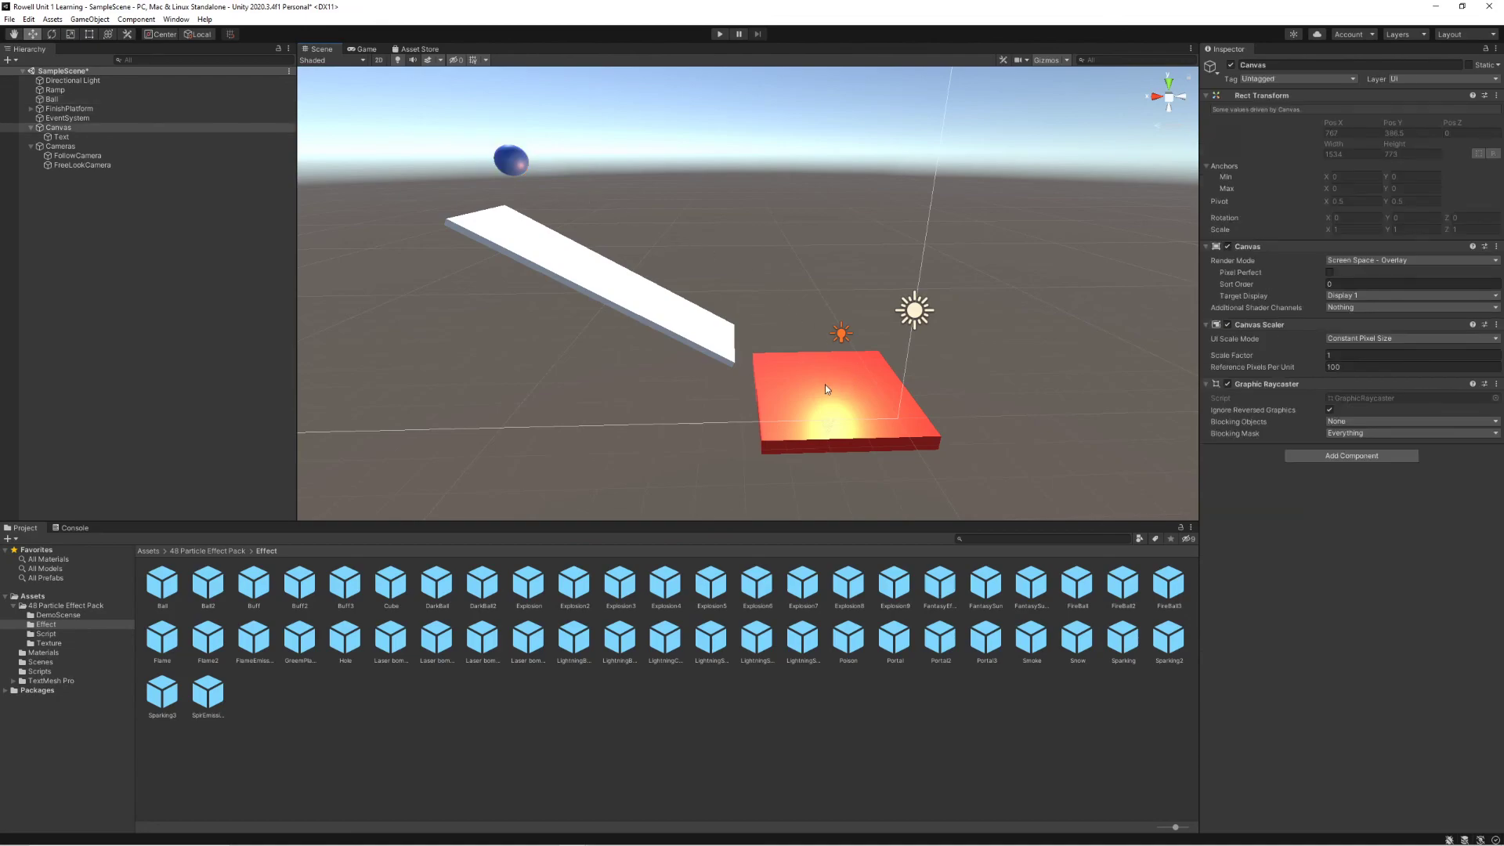
click(689, 413)
mouse_move(689, 413)
right_down()
mouse_move(561, 268)
mouse_move(639, 196)
mouse_move(712, 423)
mouse_move(680, 385)
right_up()
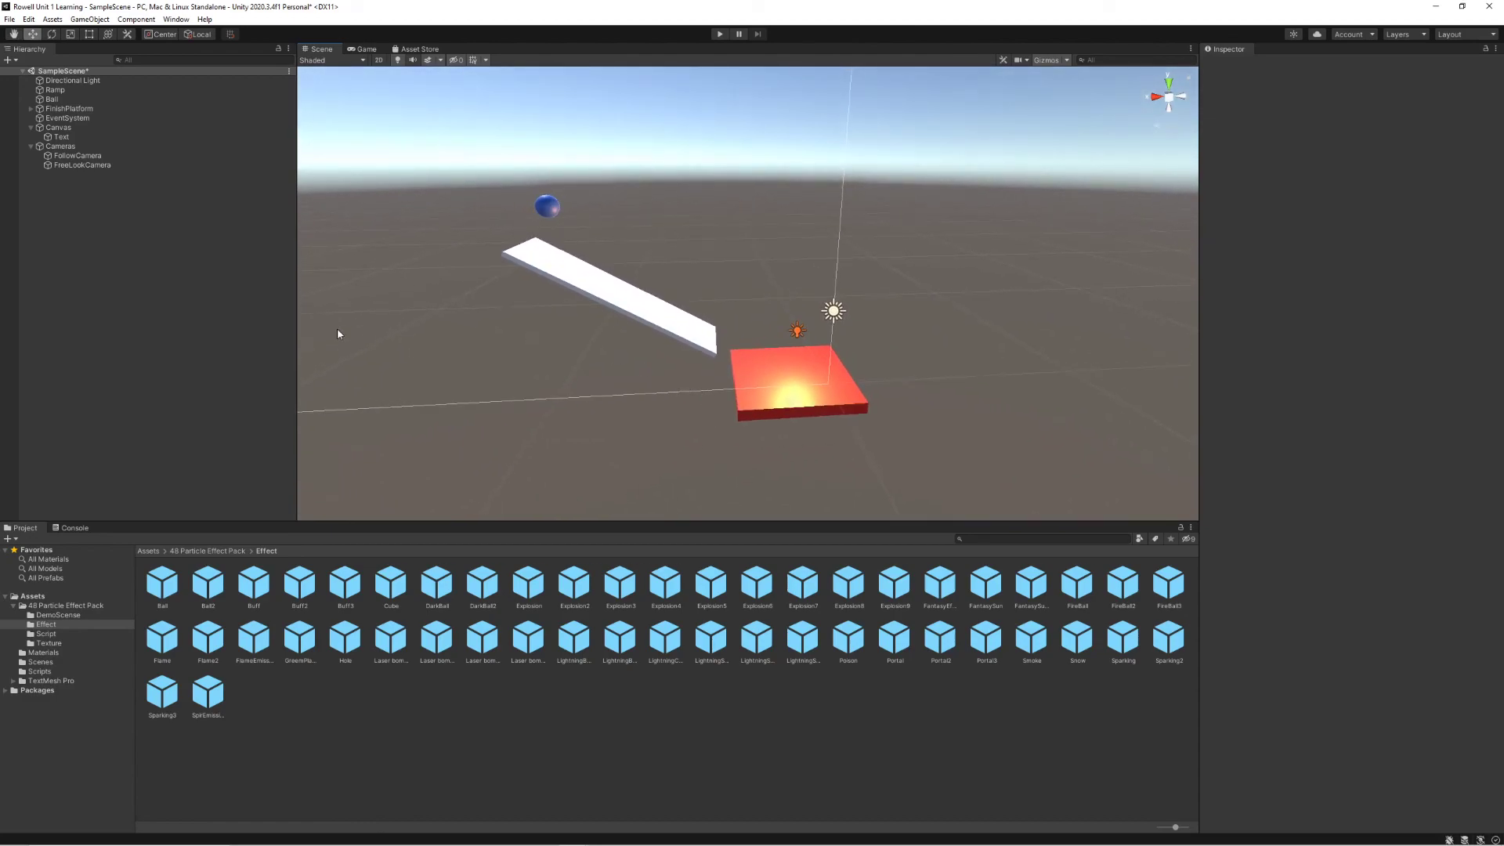